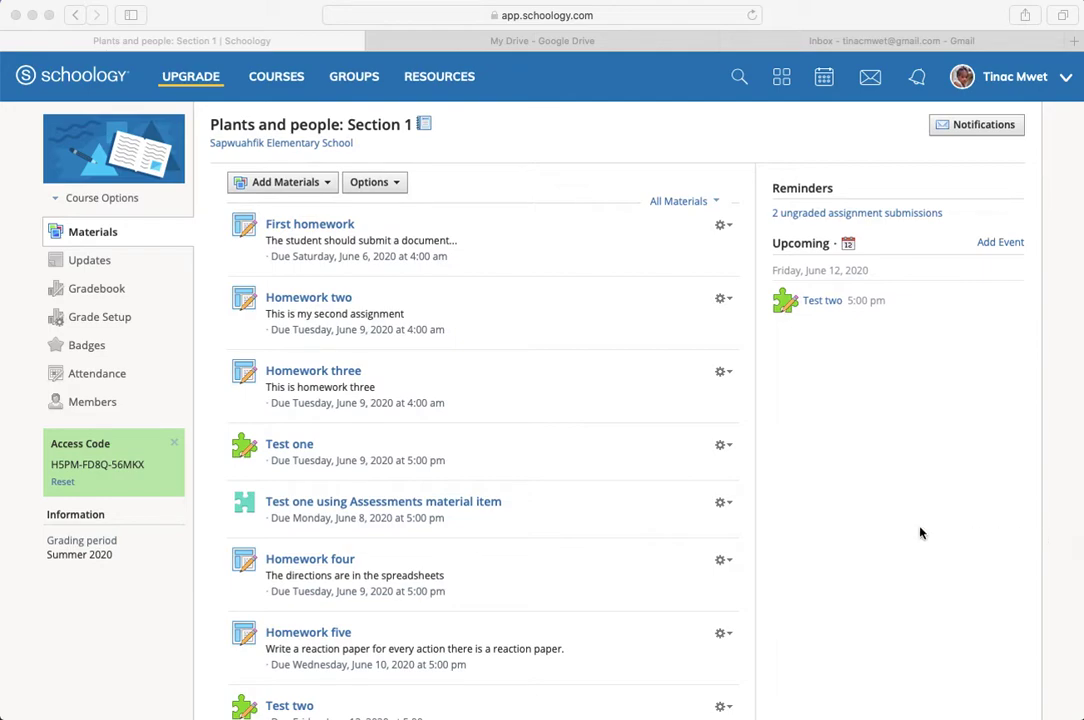
Start a new course assignment named "Homework six" with the description "Direction".
{"action": "left_click", "coordinate": [326, 187]}
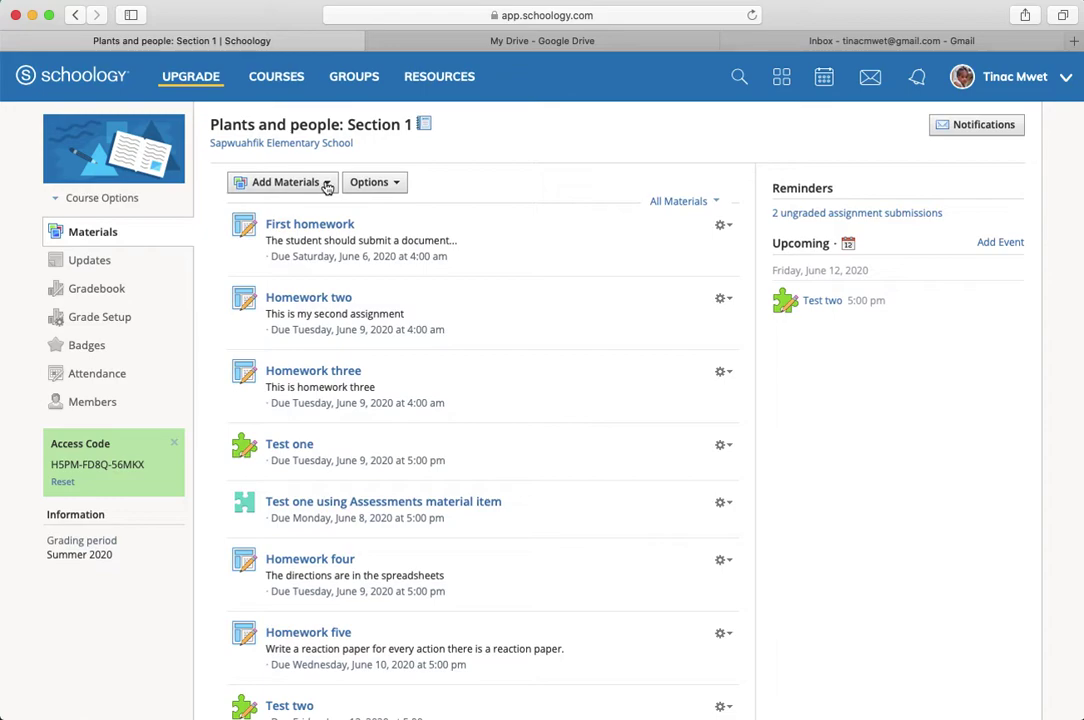
{"action": "left_click", "coordinate": [326, 184]}
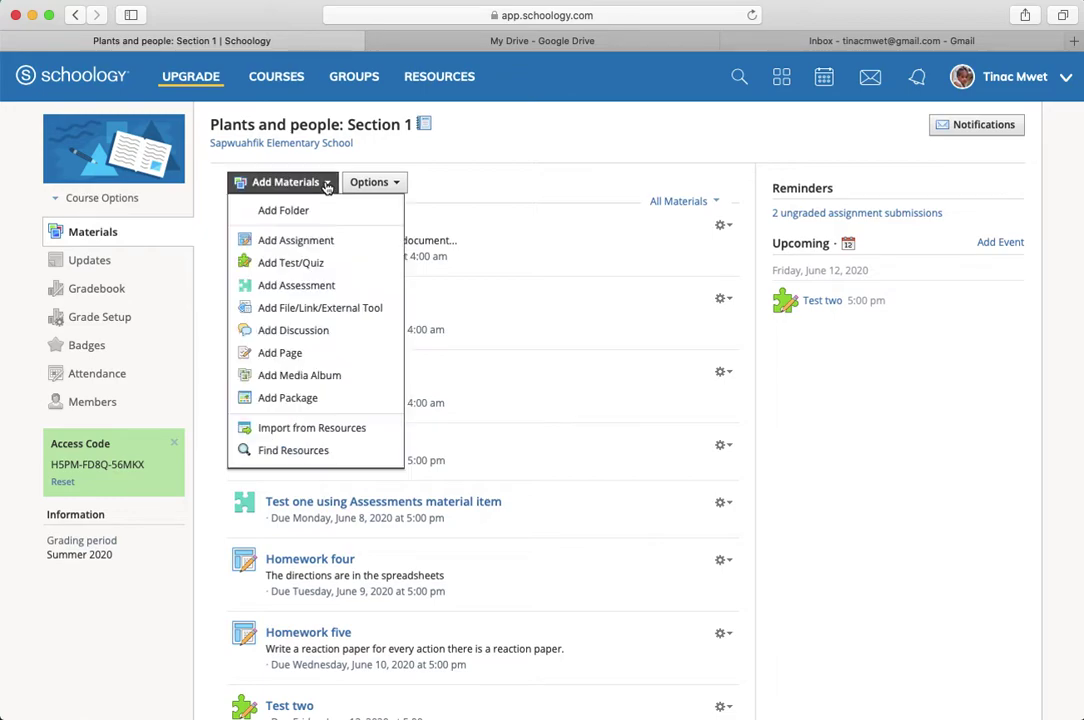
{"action": "left_click", "coordinate": [319, 242]}
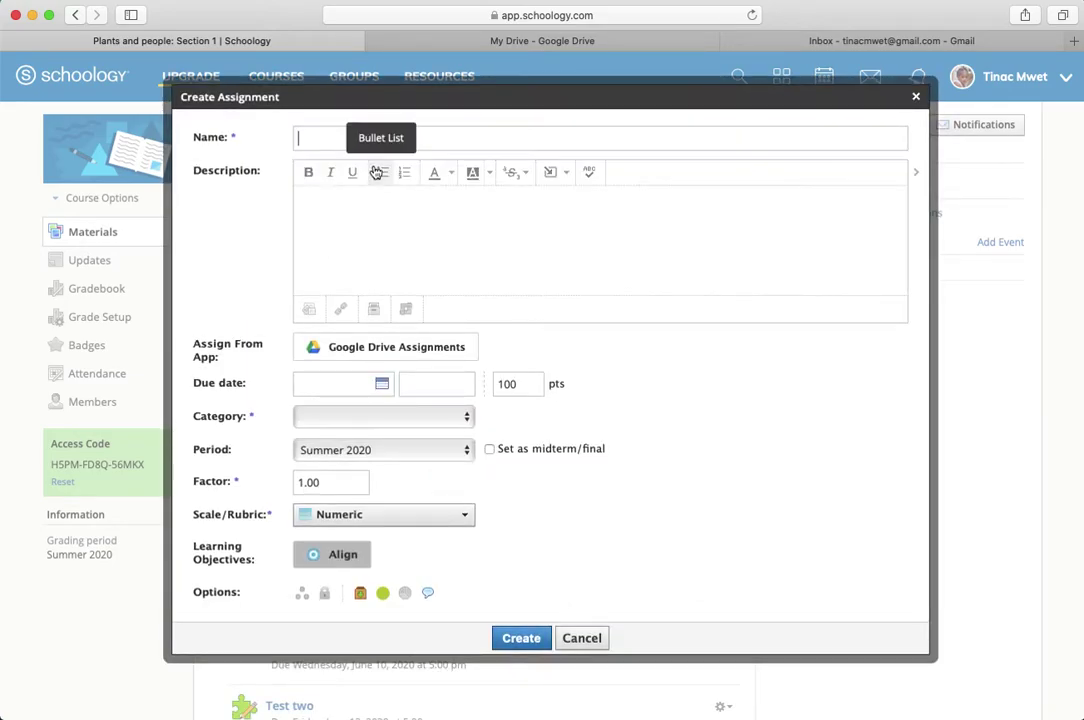
{"action": "type", "text": "H"}
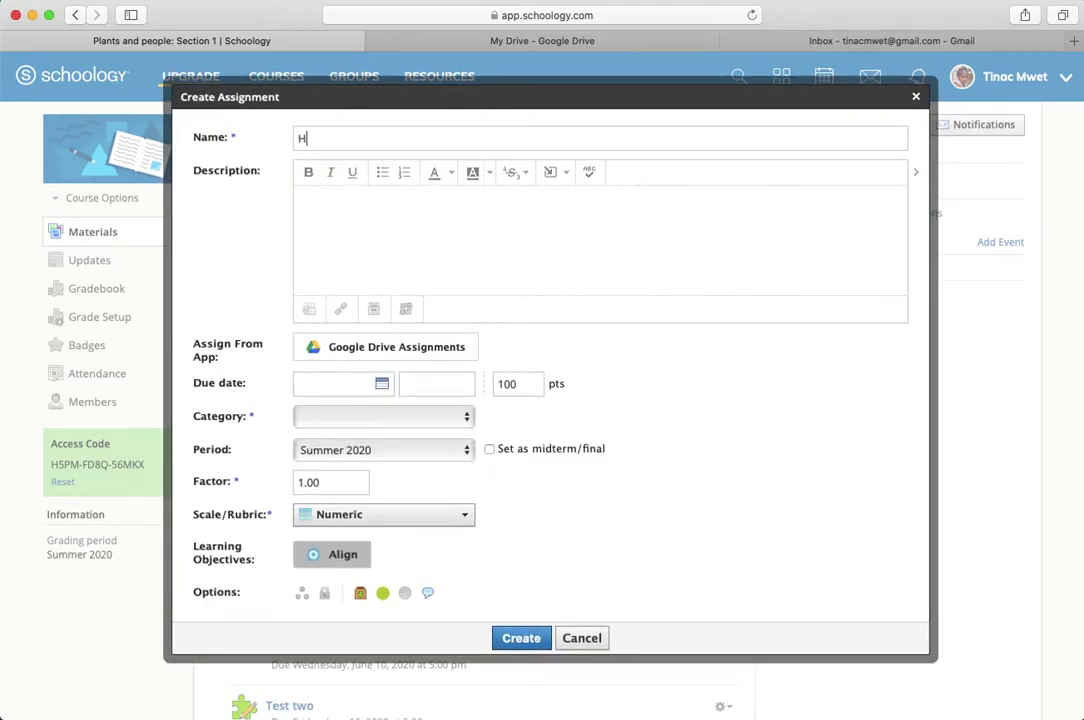
{"action": "type", "text": "omework six"}
{"action": "left_click", "coordinate": [399, 219]}
{"action": "type", "text": "Direction"}
Set the assignment's due date to 6/12/20 at 05:00PM.
{"action": "left_click", "coordinate": [382, 387]}
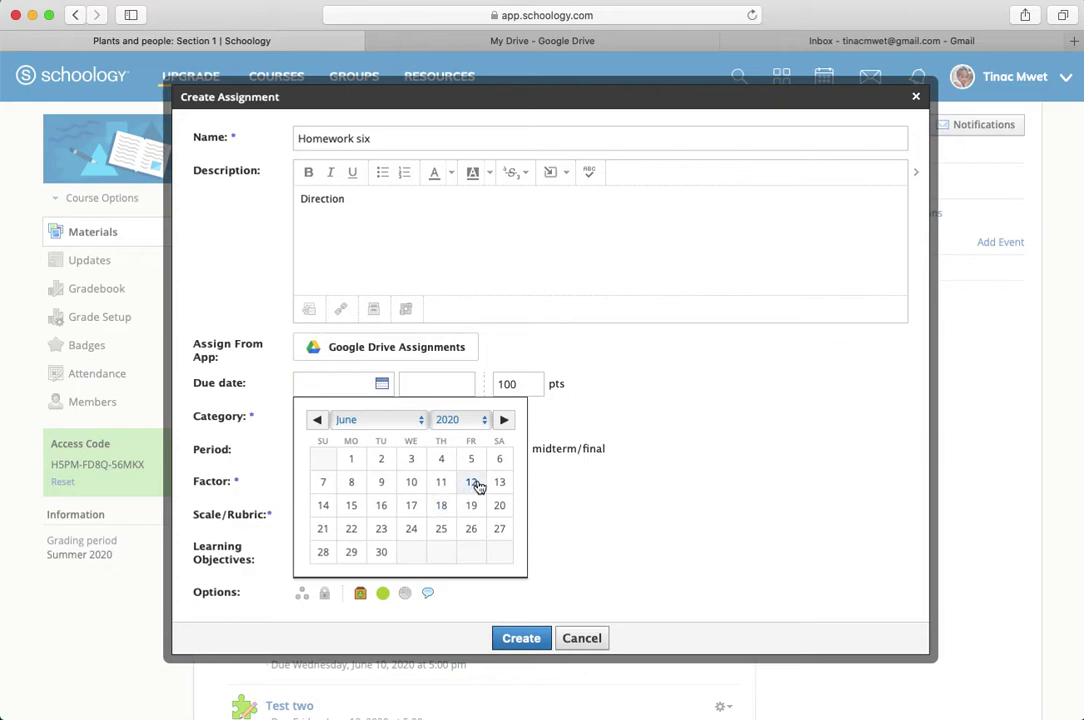
{"action": "left_click", "coordinate": [473, 483]}
{"action": "left_click", "coordinate": [412, 388]}
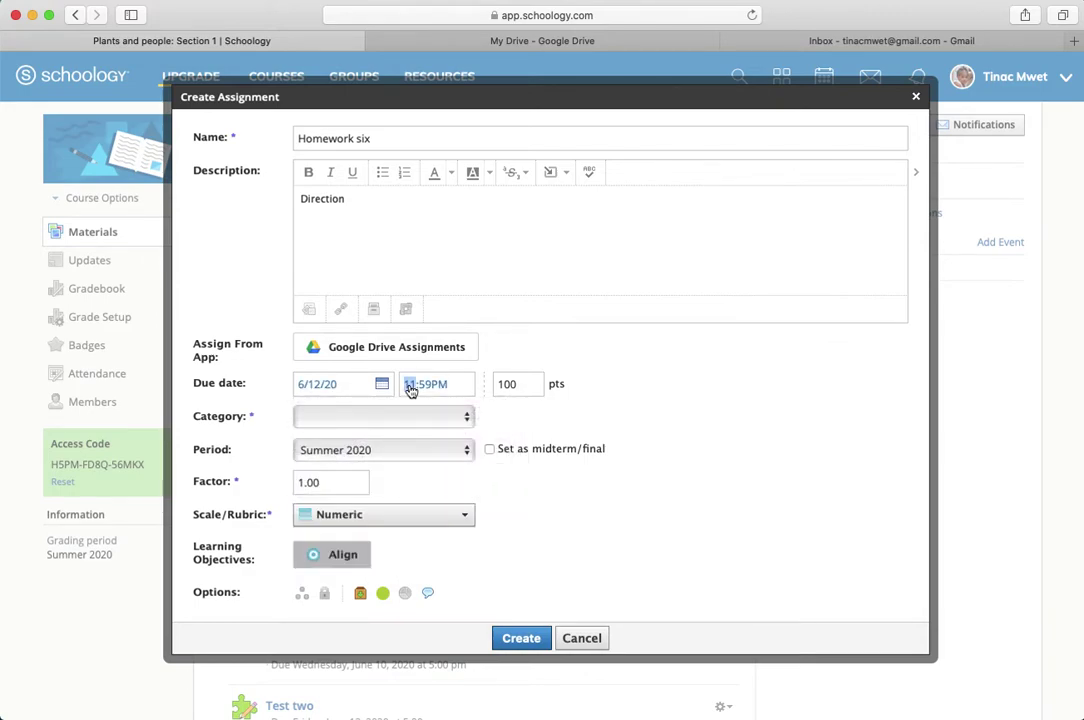
{"action": "type", "text": "05"}
{"action": "left_click", "coordinate": [426, 388]}
{"action": "type", "text": "00"}
Assign the homework to the Assignments category, create it, and check its entry in the course materials.
{"action": "left_click", "coordinate": [397, 416]}
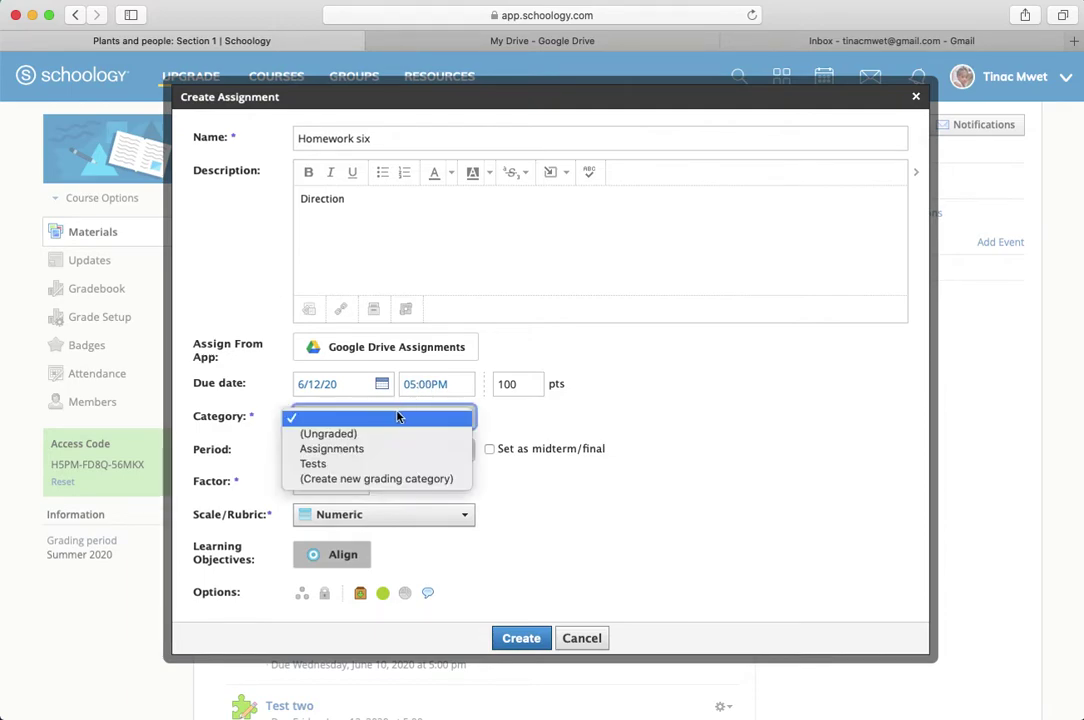
{"action": "left_click", "coordinate": [372, 448]}
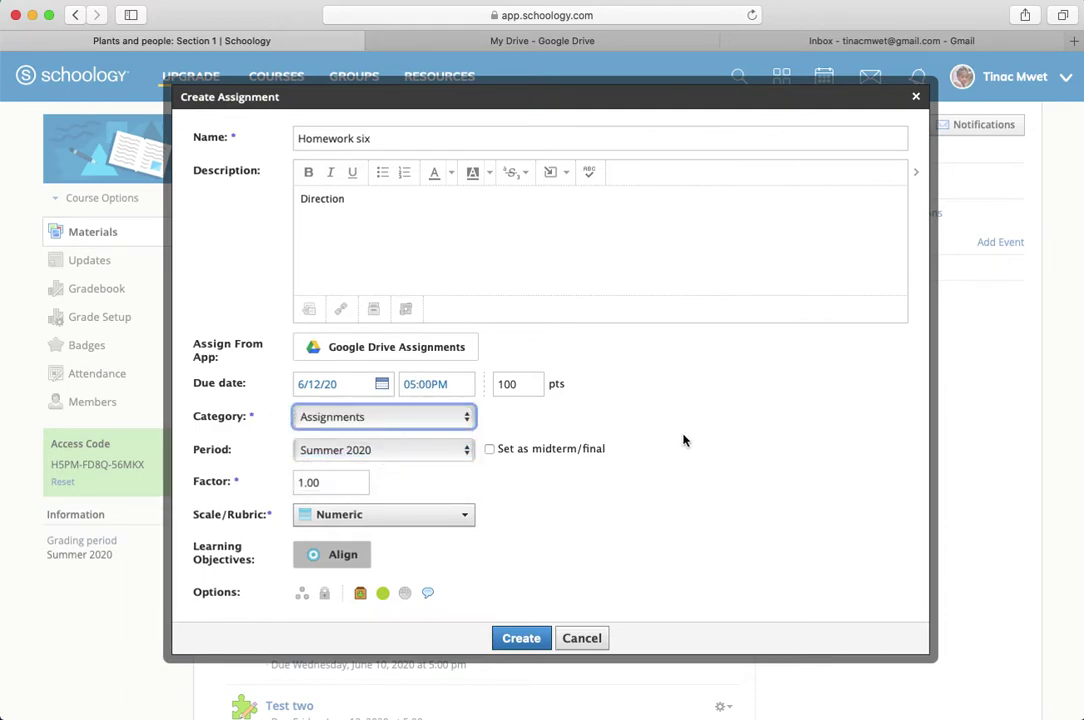
{"action": "left_click", "coordinate": [521, 638]}
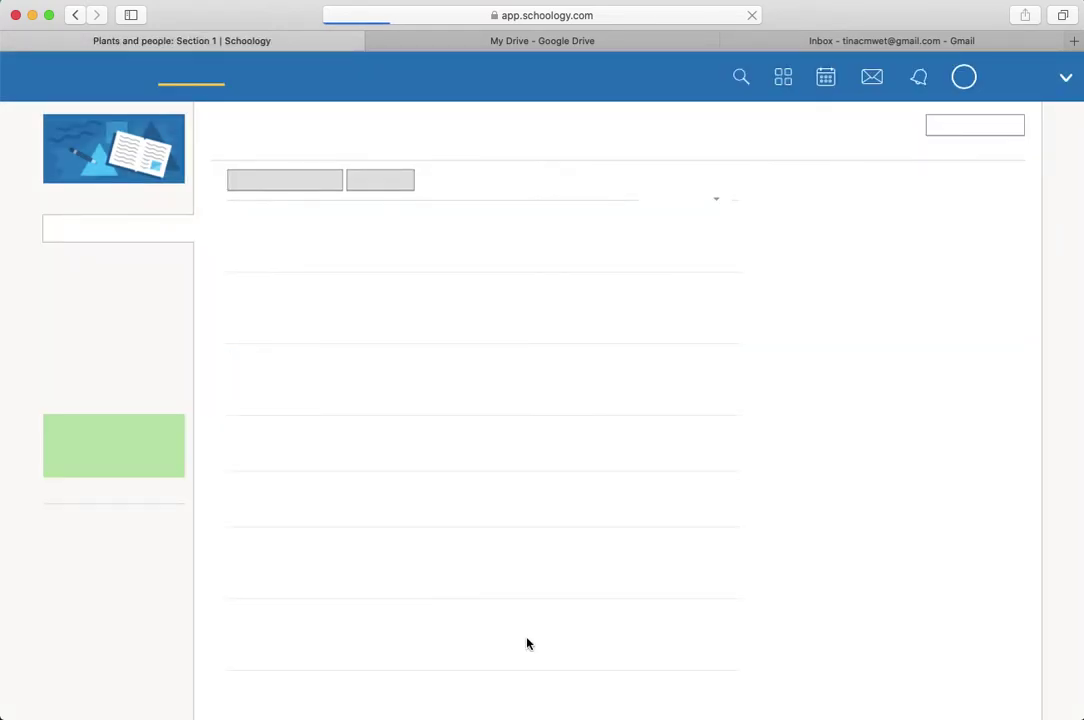
{"action": "scroll", "coordinate": [513, 558], "scroll_direction": "down", "scroll_amount": 3}
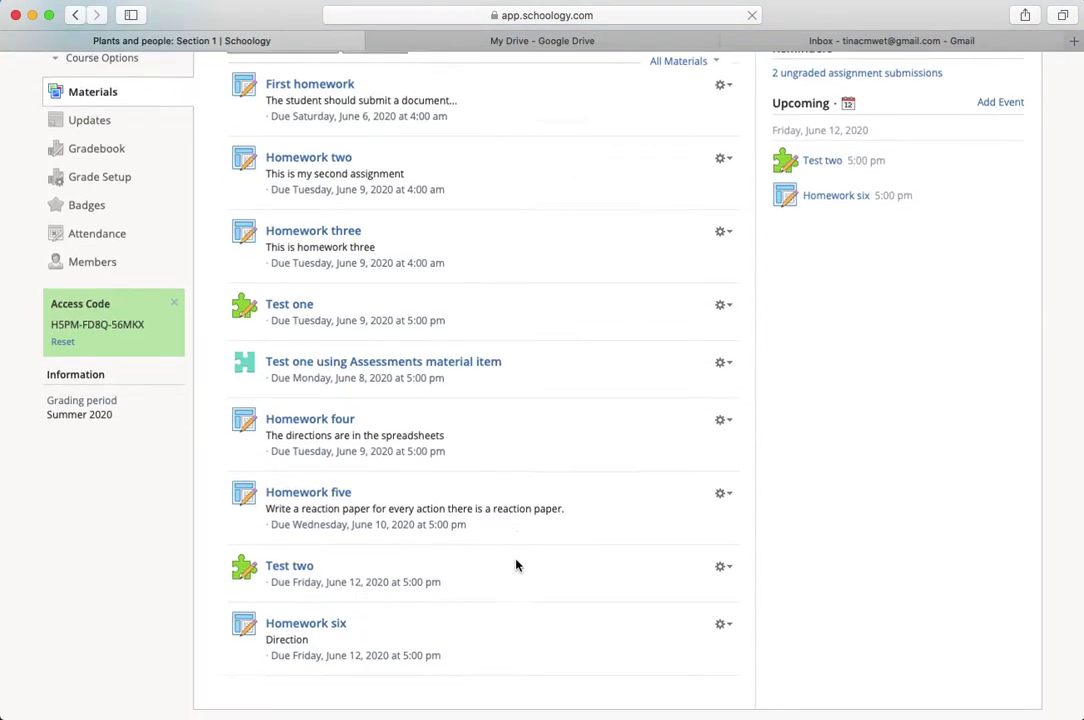
{"action": "scroll", "coordinate": [515, 564], "scroll_direction": "down", "scroll_amount": 4}
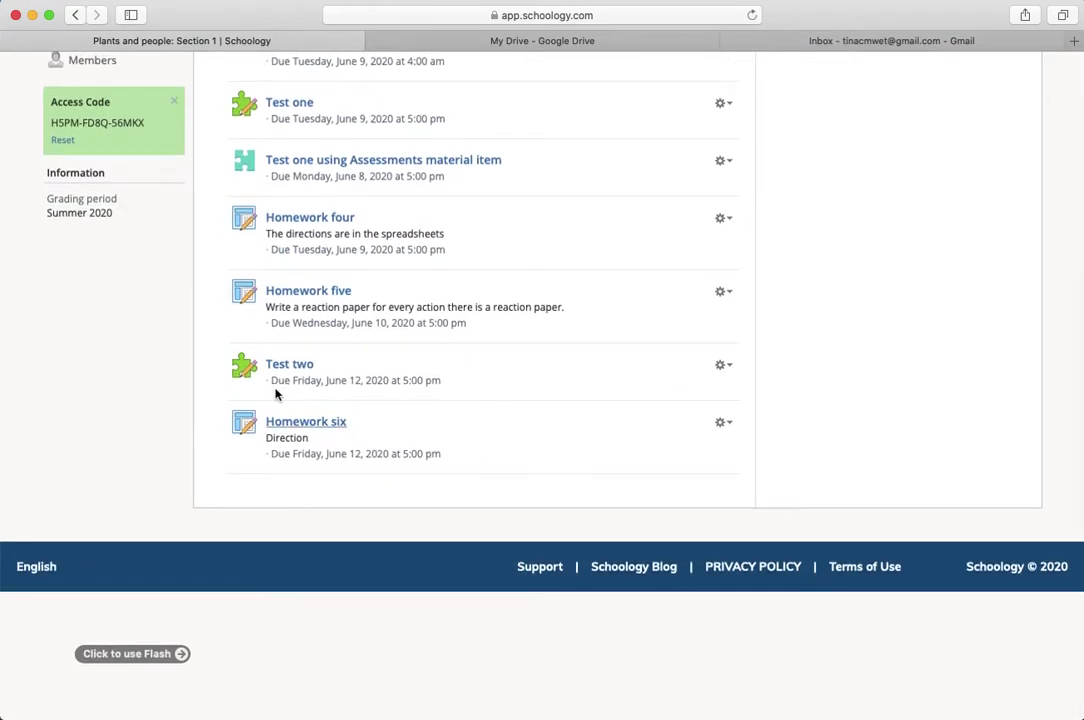
{"action": "scroll", "coordinate": [66, 286], "scroll_direction": "up", "scroll_amount": 5}
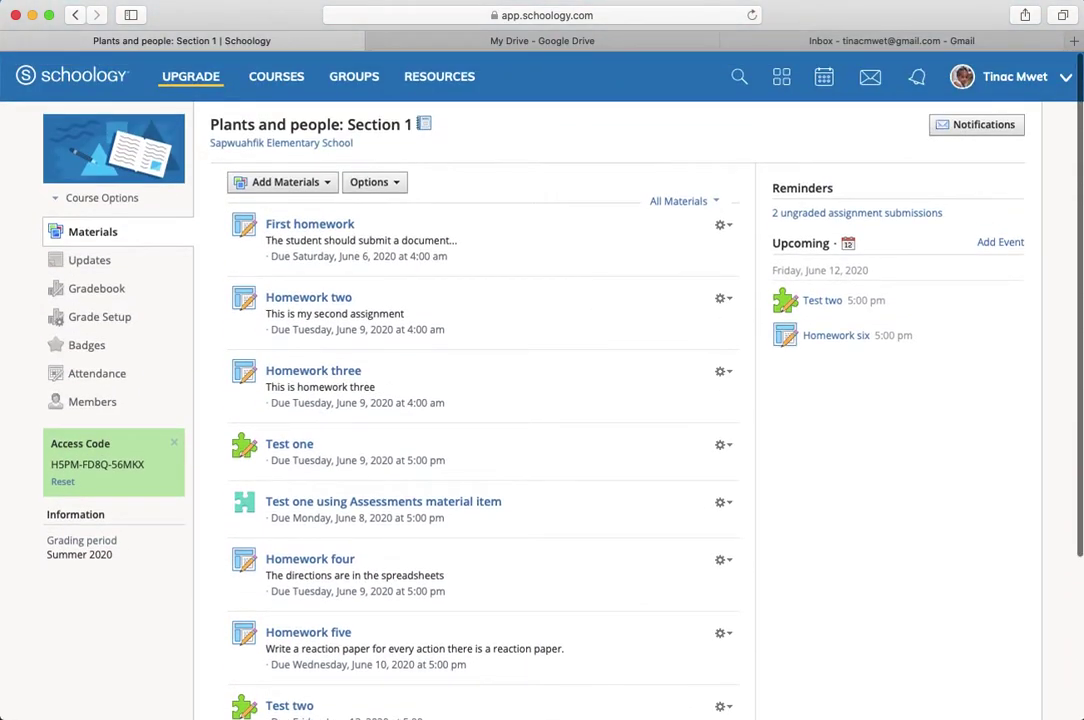
Switch to the student's Firefox window and open Homework six from the Plants and people course materials.
{"action": "key", "text": "super+Tab"}
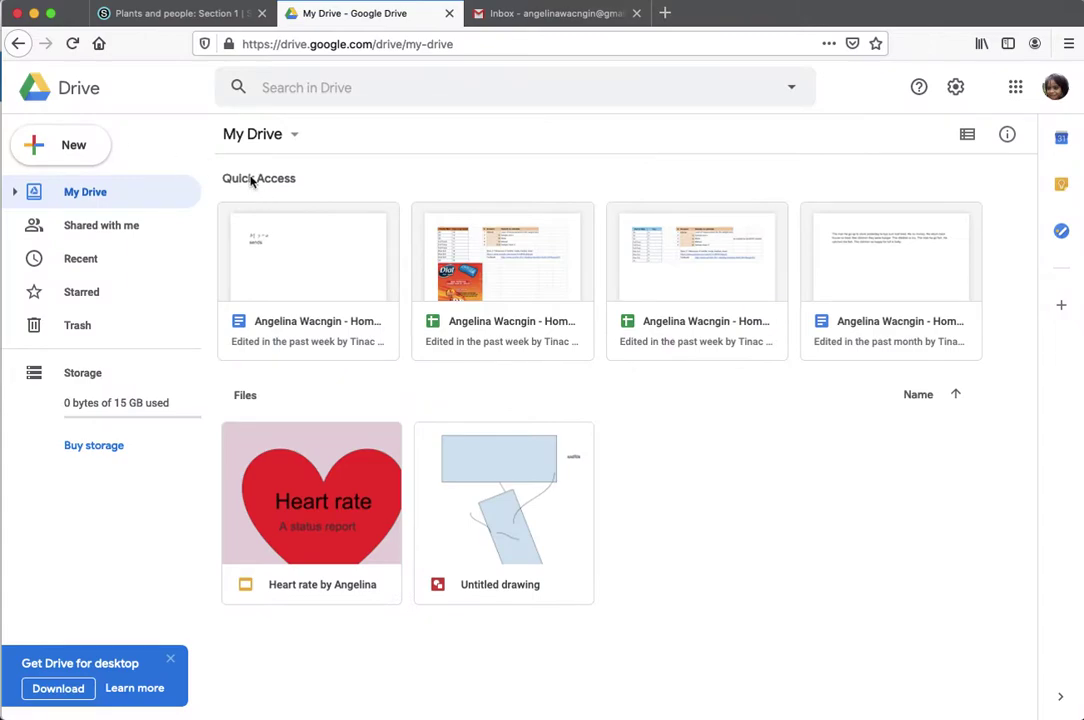
{"action": "left_click", "coordinate": [220, 17]}
{"action": "scroll", "coordinate": [656, 358], "scroll_direction": "down", "scroll_amount": 4}
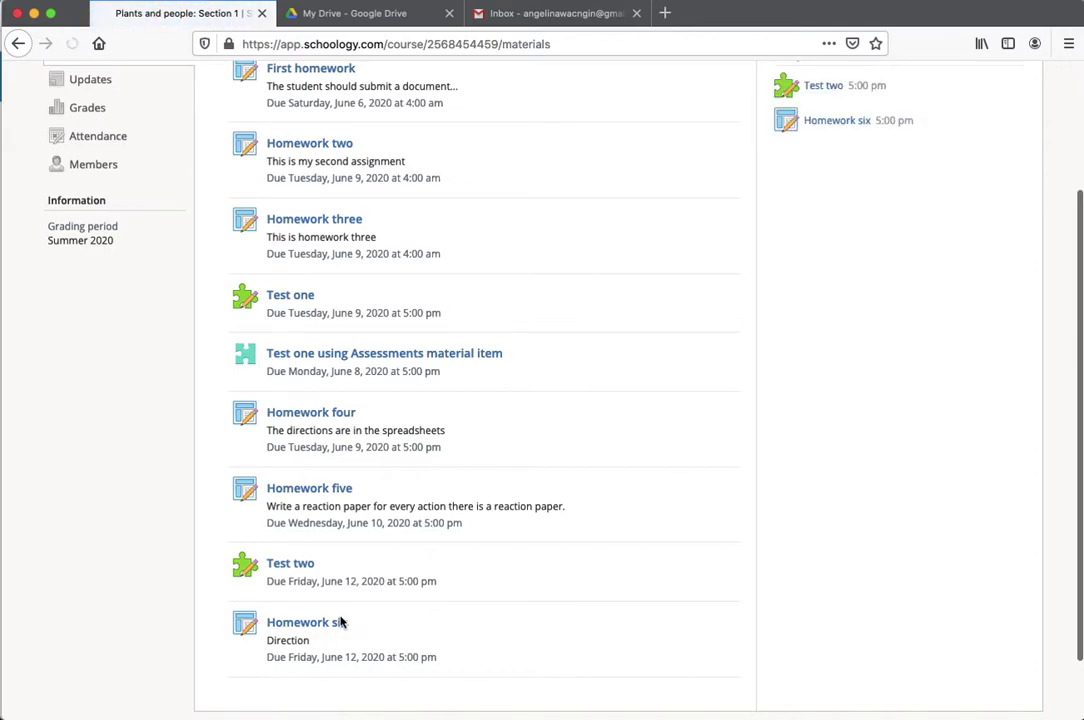
{"action": "left_click", "coordinate": [338, 623]}
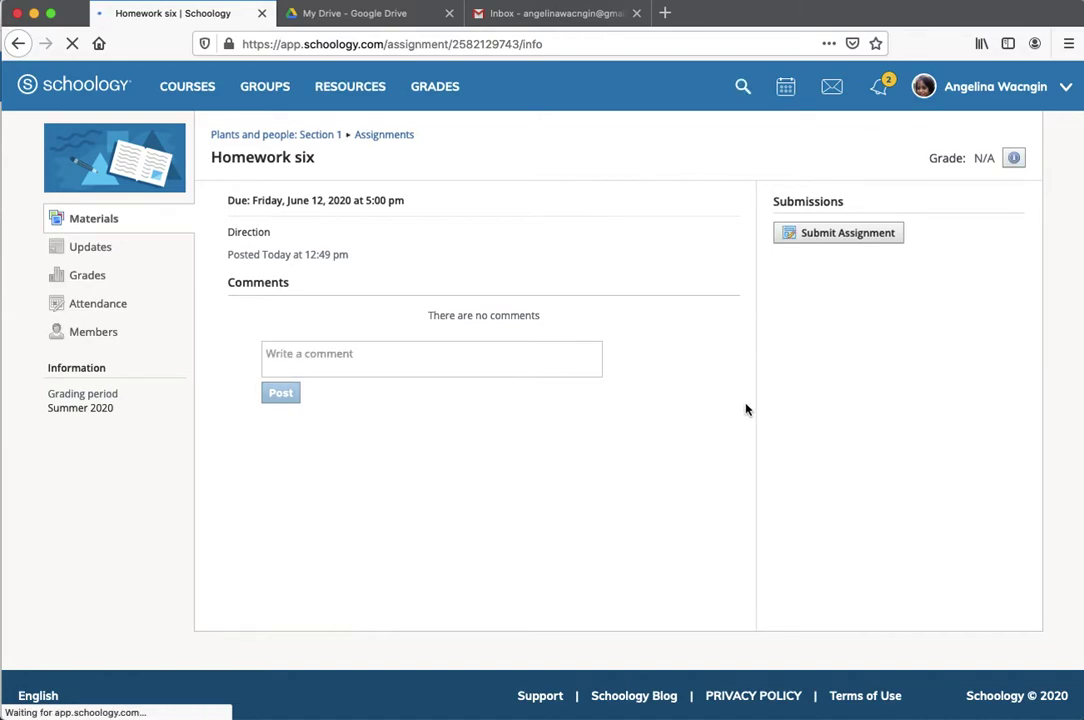
Start a submission for Homework six and upload Stone song.docx from the Desktop folder.
{"action": "left_click", "coordinate": [857, 240]}
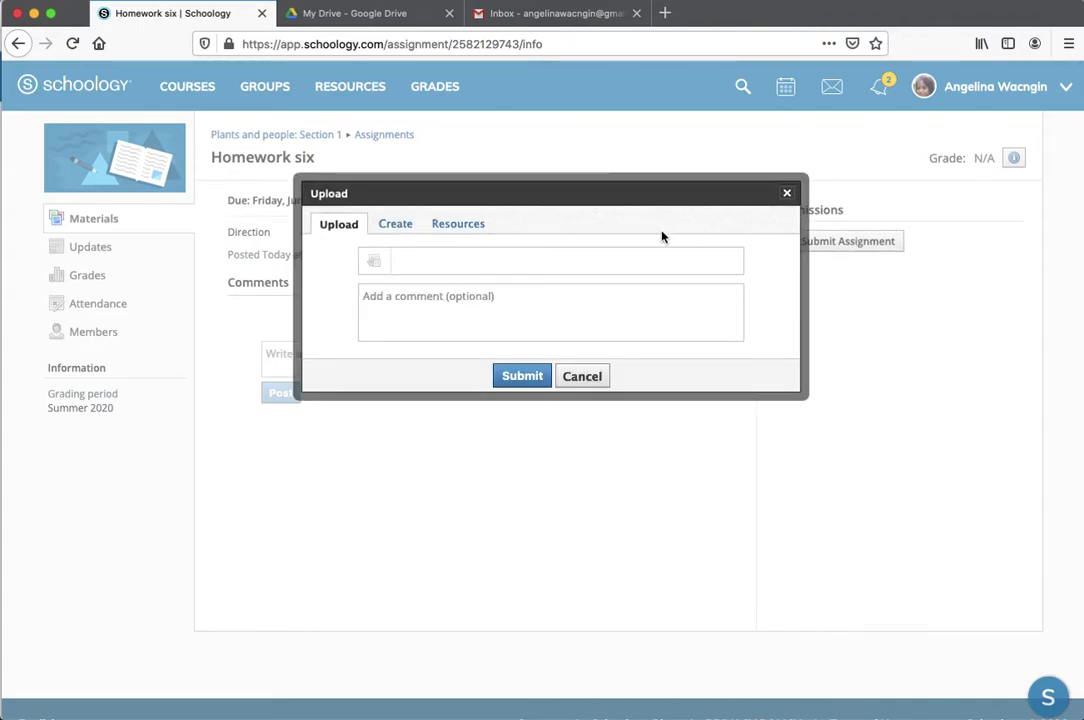
{"action": "left_click", "coordinate": [396, 226]}
{"action": "left_click", "coordinate": [239, 178]}
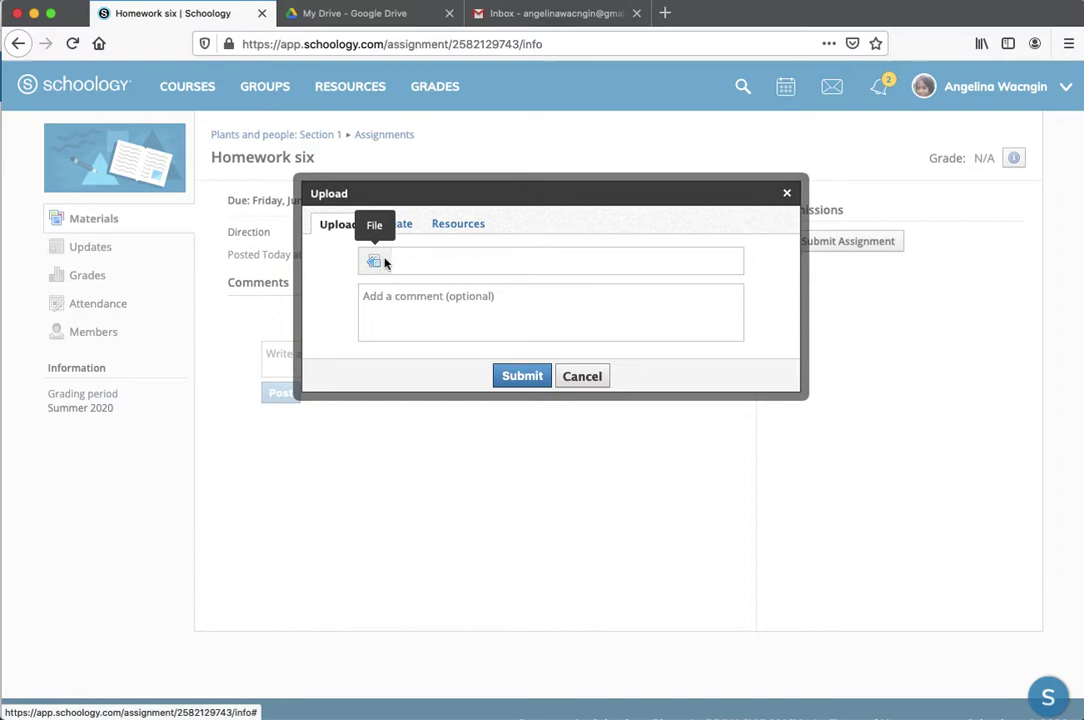
{"action": "left_click", "coordinate": [375, 264]}
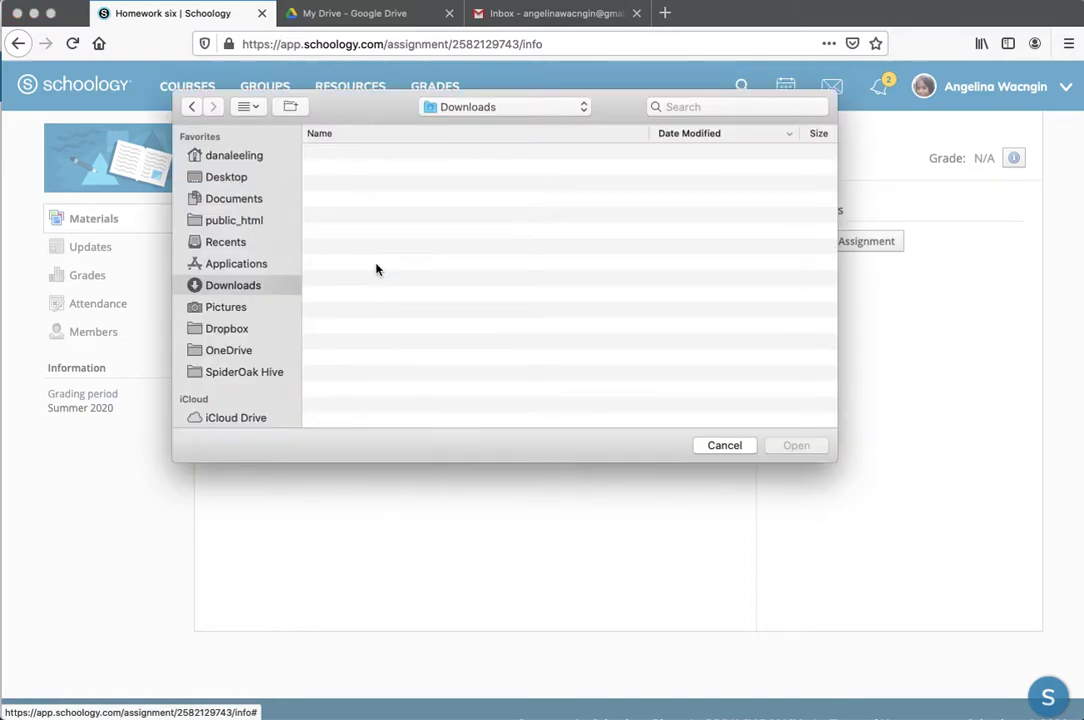
{"action": "left_click", "coordinate": [240, 175]}
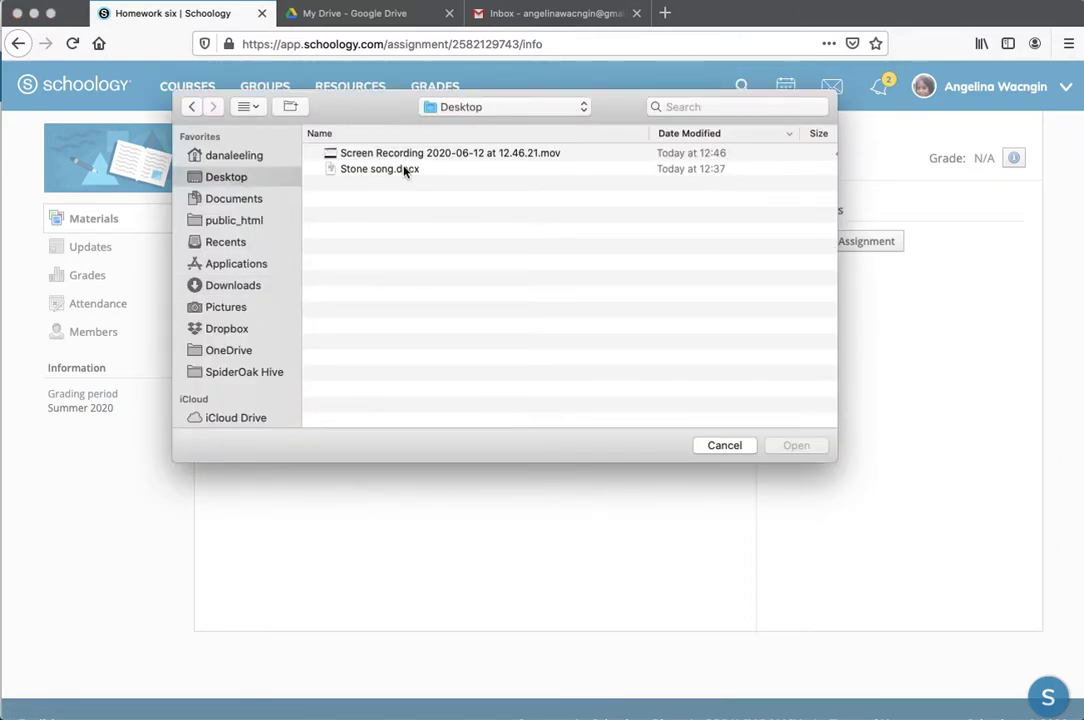
{"action": "left_click", "coordinate": [409, 169]}
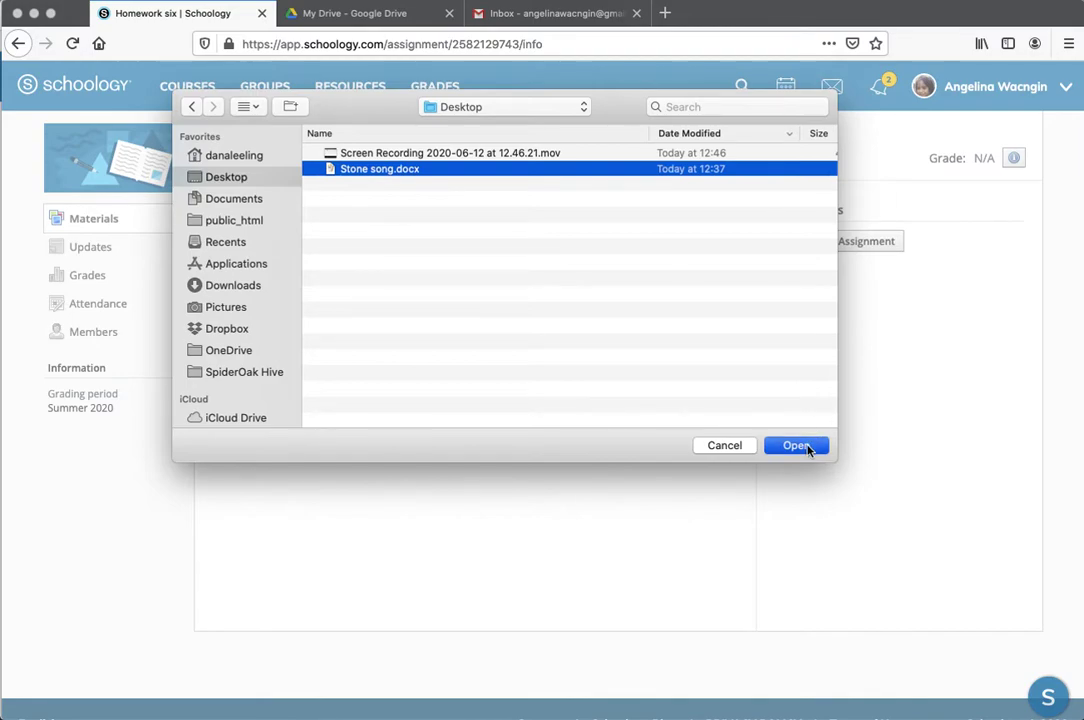
{"action": "left_click", "coordinate": [797, 446]}
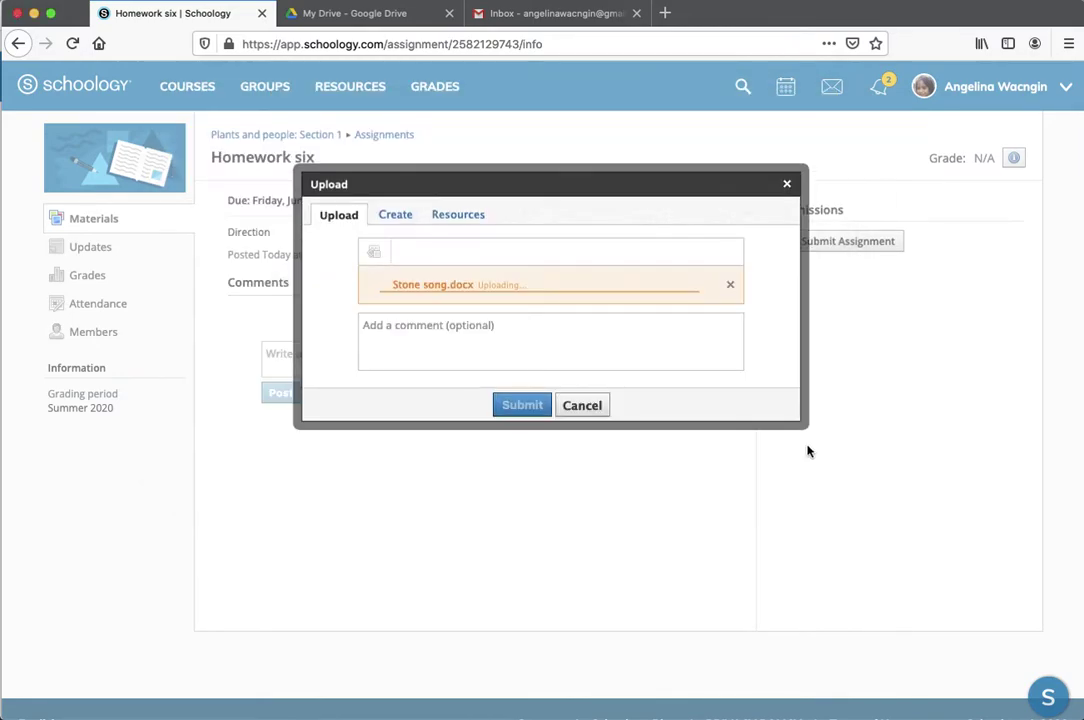
Add the comment "Student's comments..." to the upload and submit the assignment.
{"action": "left_click", "coordinate": [704, 349]}
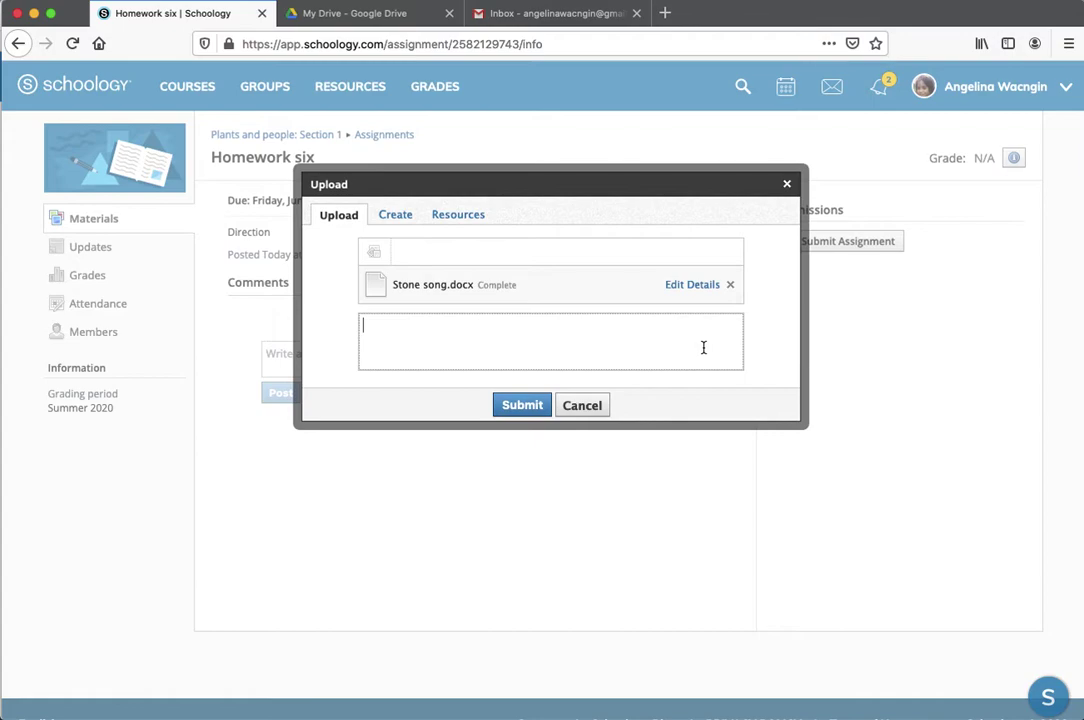
{"action": "type", "text": "S"}
{"action": "key", "text": "BackSpace"}
{"action": "type", "text": "A"}
{"action": "key", "text": "BackSpace"}
{"action": "type", "text": "Student's comments"}
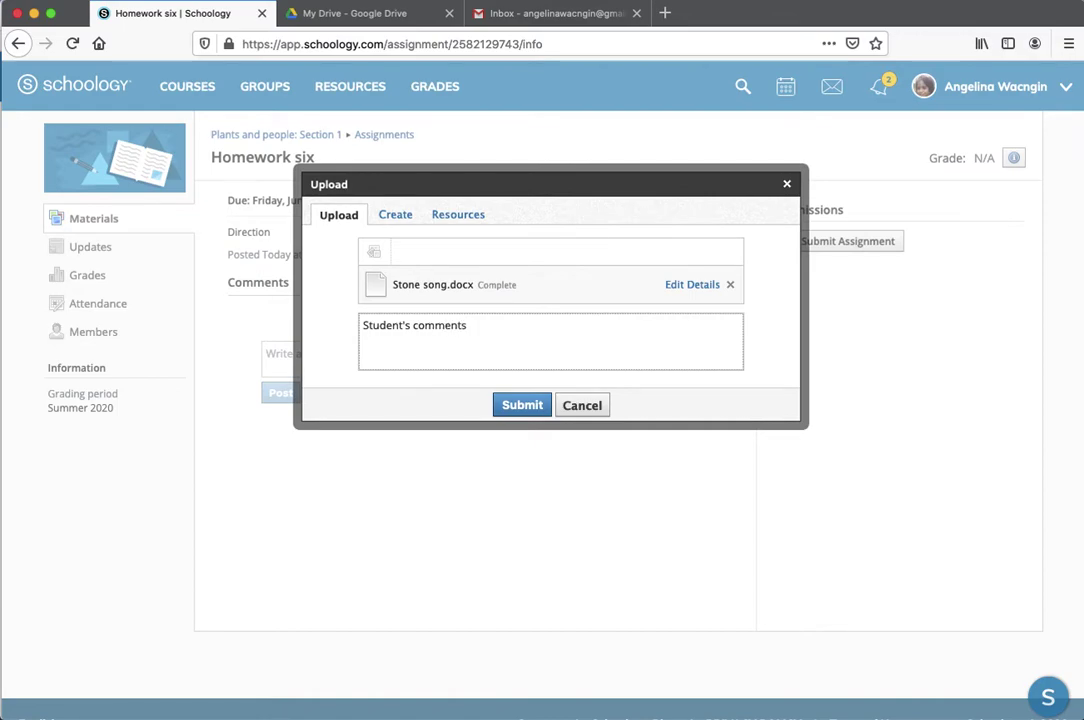
{"action": "type", "text": "..."}
{"action": "left_click", "coordinate": [524, 411]}
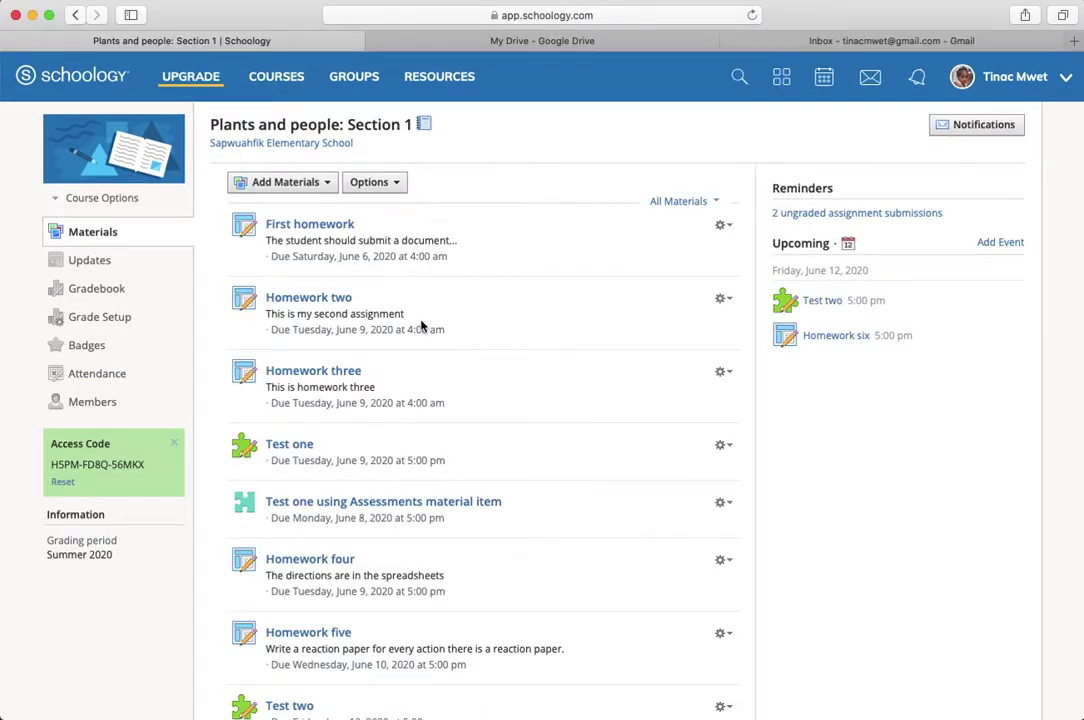
Switch back to the teacher's Safari window and open the student's submission for Homework six.
{"action": "scroll", "coordinate": [421, 326], "scroll_direction": "down", "scroll_amount": 5}
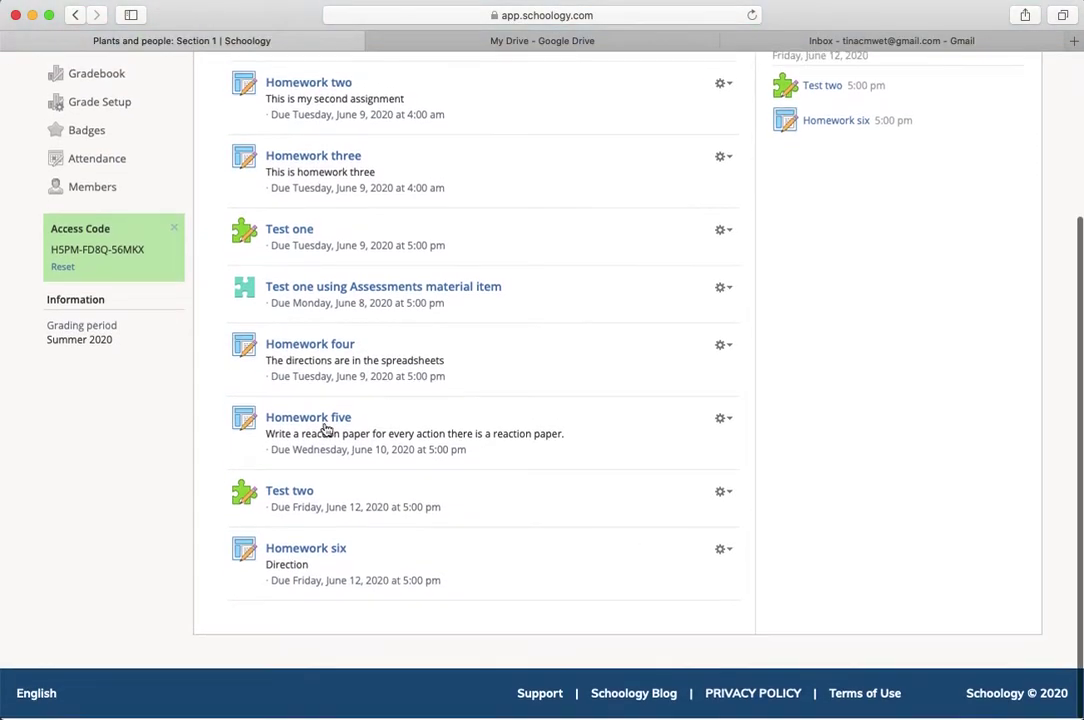
{"action": "left_click", "coordinate": [289, 551]}
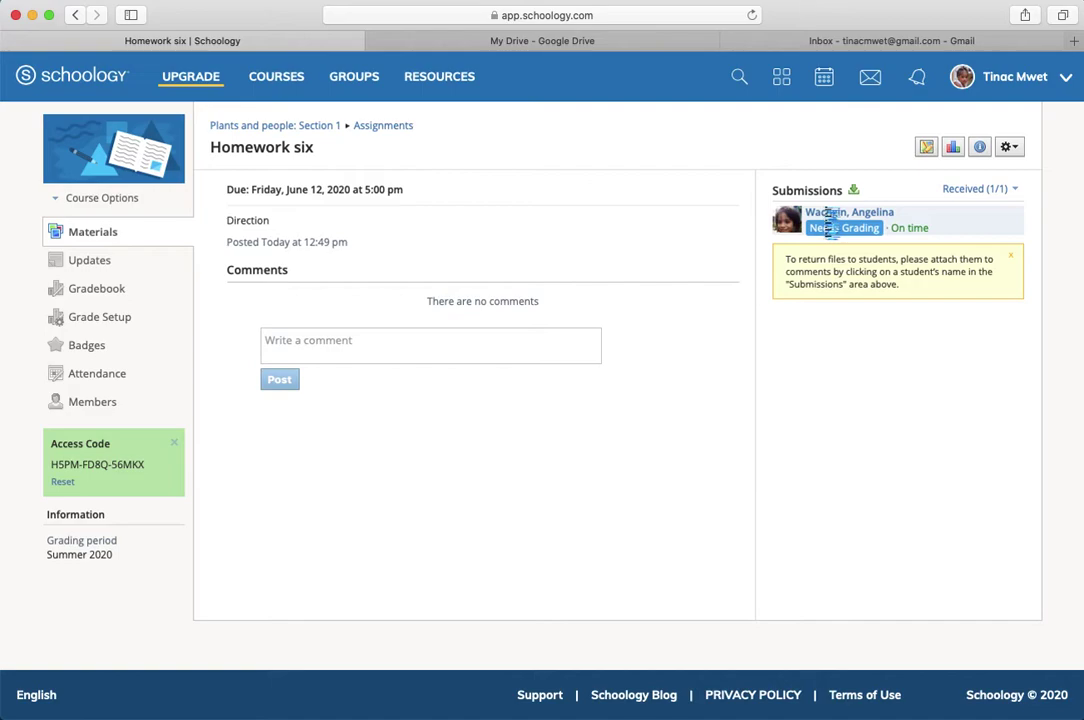
{"action": "left_click", "coordinate": [827, 216]}
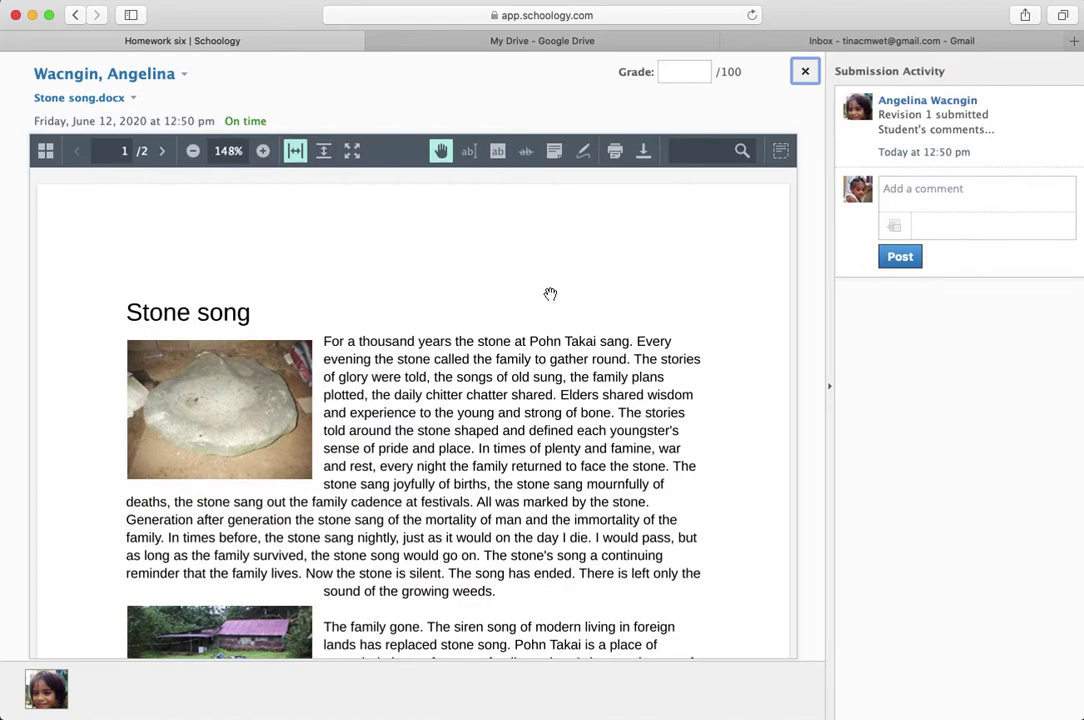
Post the comment "This is where the instructor can make a comment..." on the student's submission.
{"action": "left_click", "coordinate": [938, 184]}
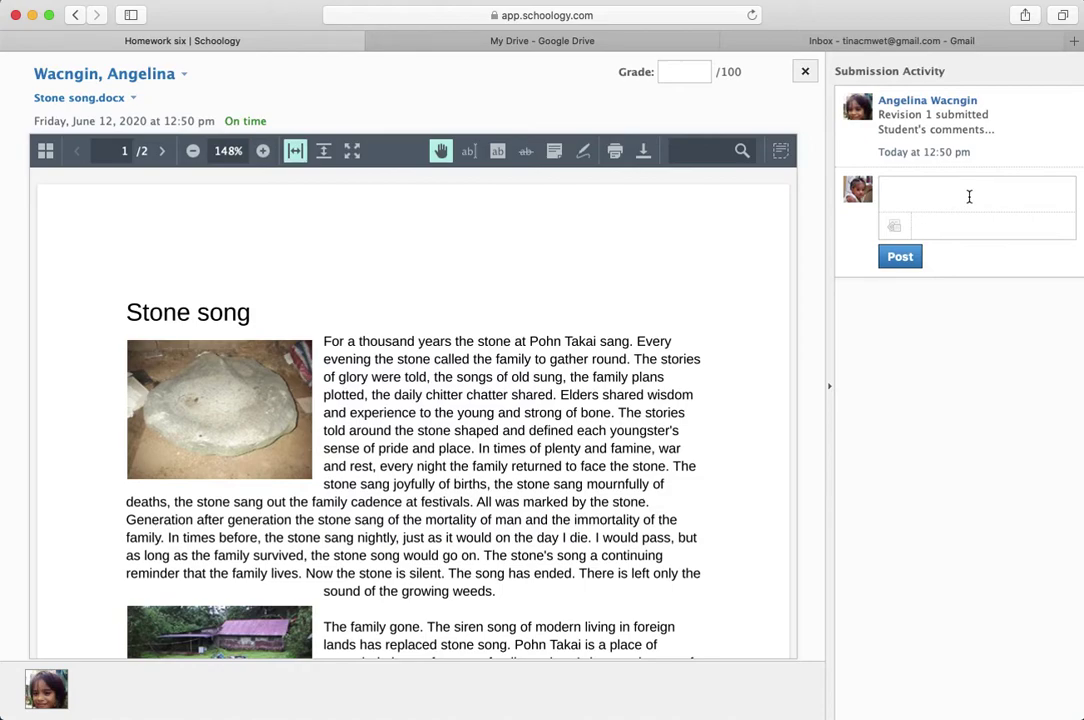
{"action": "type", "text": "This is where the instructor can am"}
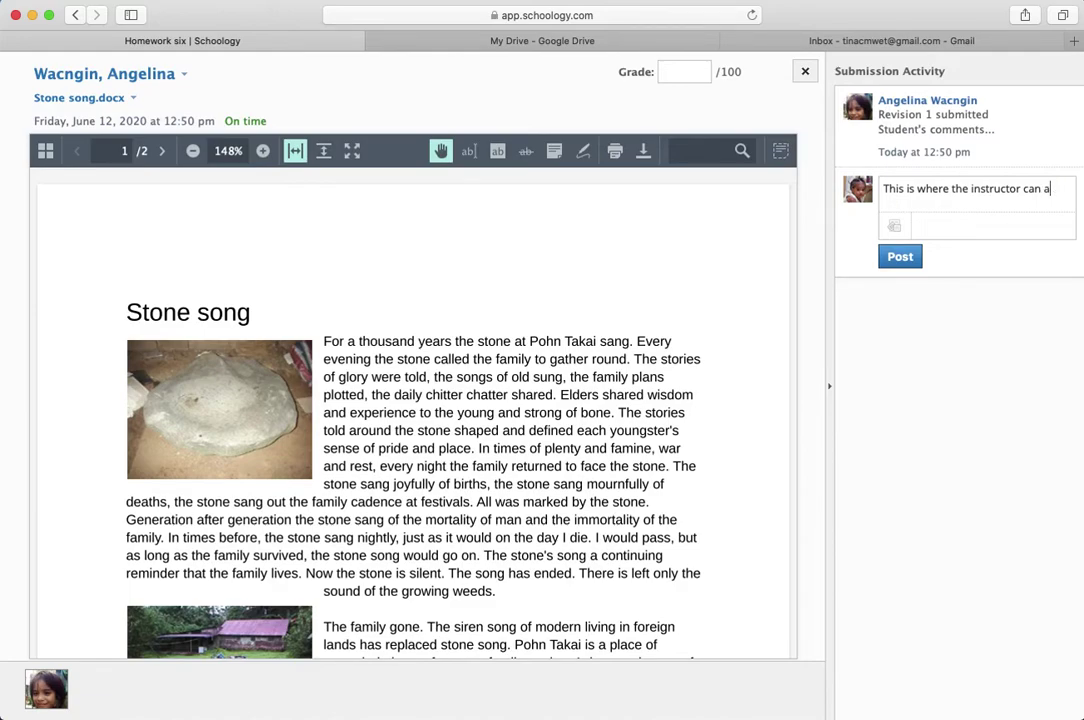
{"action": "key", "text": "BackSpace"}
{"action": "type", "text": "make e"}
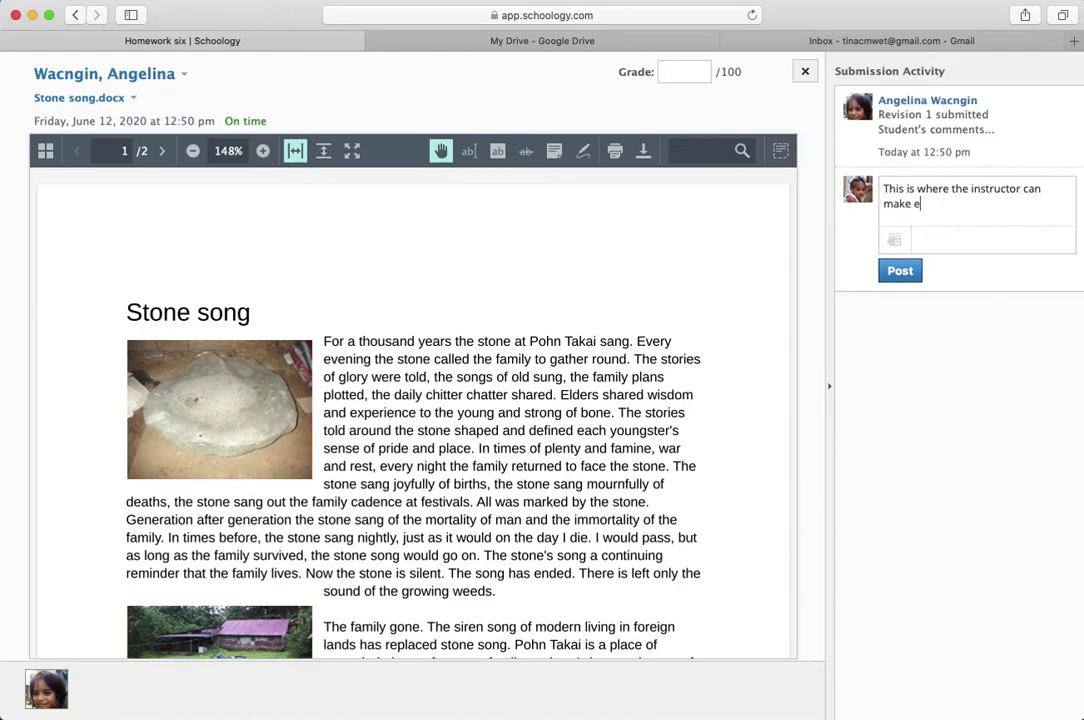
{"action": "type", "text": "a comment..."}
{"action": "left_click", "coordinate": [901, 278]}
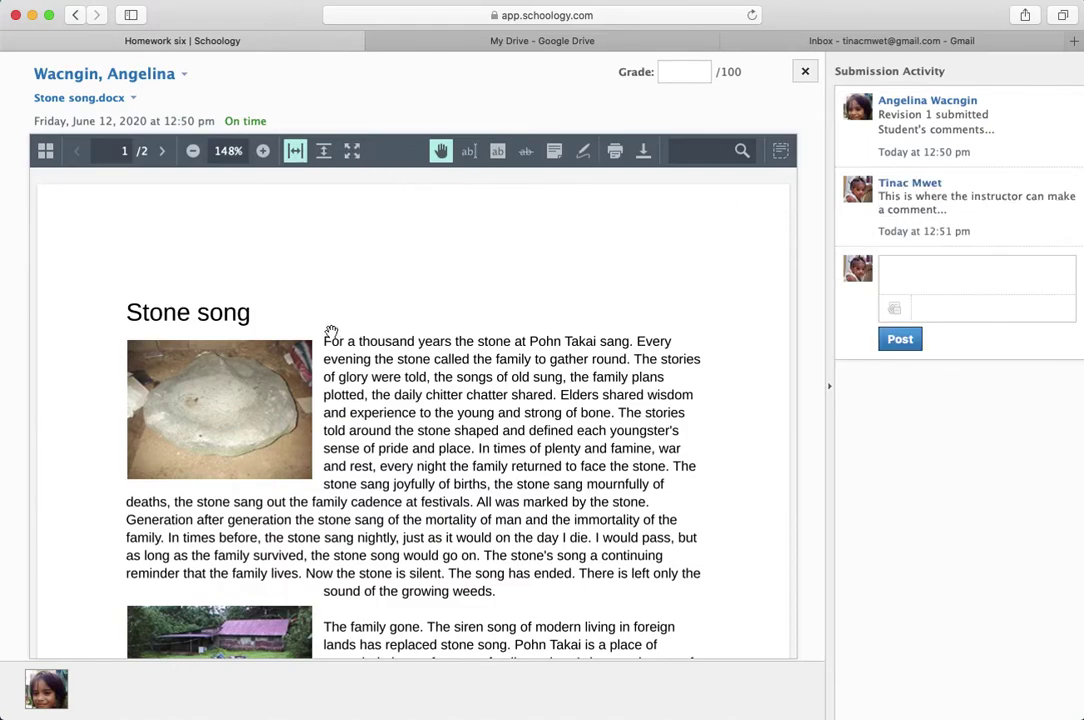
Try text selection on the sentence "For a thousand years the stone at Pohn Takai sang." and switch to the strikeout tool.
{"action": "left_click", "coordinate": [467, 153]}
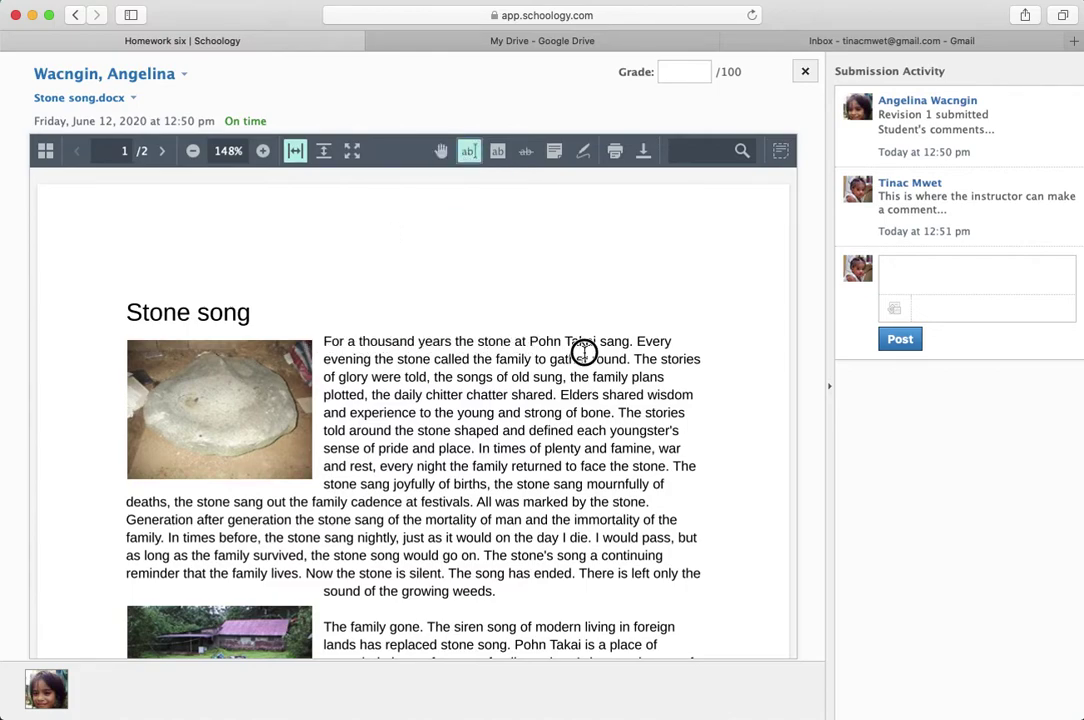
{"action": "left_click_drag", "start_coordinate": [323, 341], "coordinate": [633, 345]}
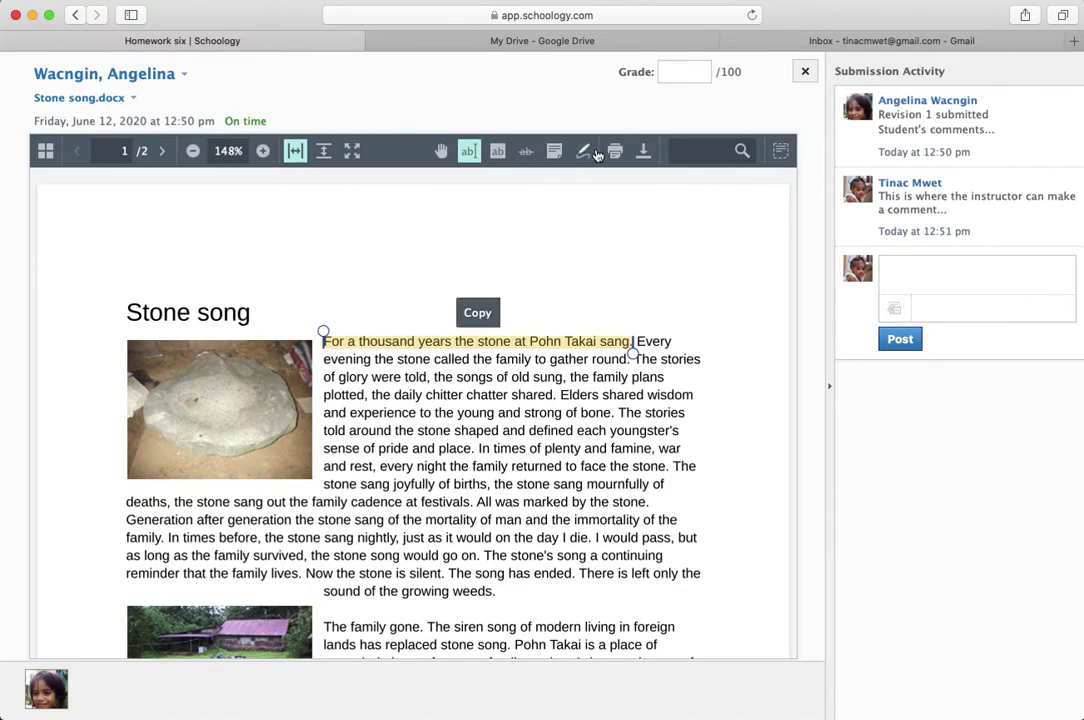
{"action": "left_click", "coordinate": [527, 153]}
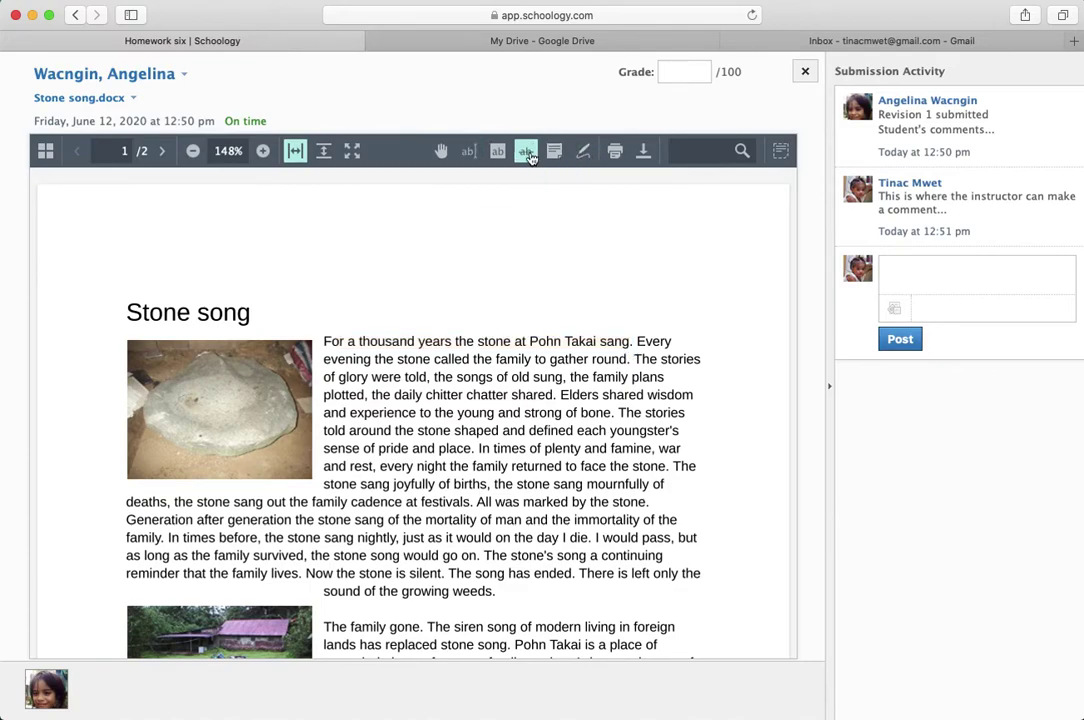
Draw a freehand circle around the title "Stone song" in the submitted document.
{"action": "left_click", "coordinate": [583, 151]}
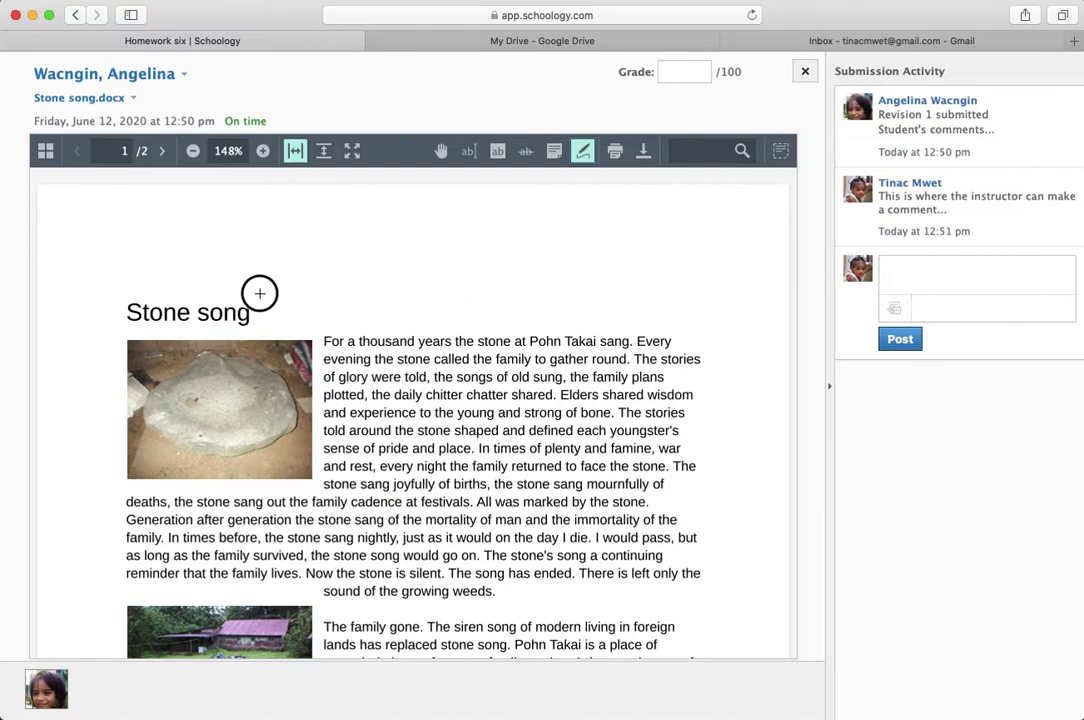
{"action": "mouse_move", "coordinate": [261, 293]}
{"action": "left_mouse_down"}
{"action": "mouse_move", "coordinate": [104, 295]}
{"action": "mouse_move", "coordinate": [162, 327]}
{"action": "mouse_move", "coordinate": [266, 318]}
{"action": "mouse_move", "coordinate": [259, 293]}
{"action": "left_mouse_up"}
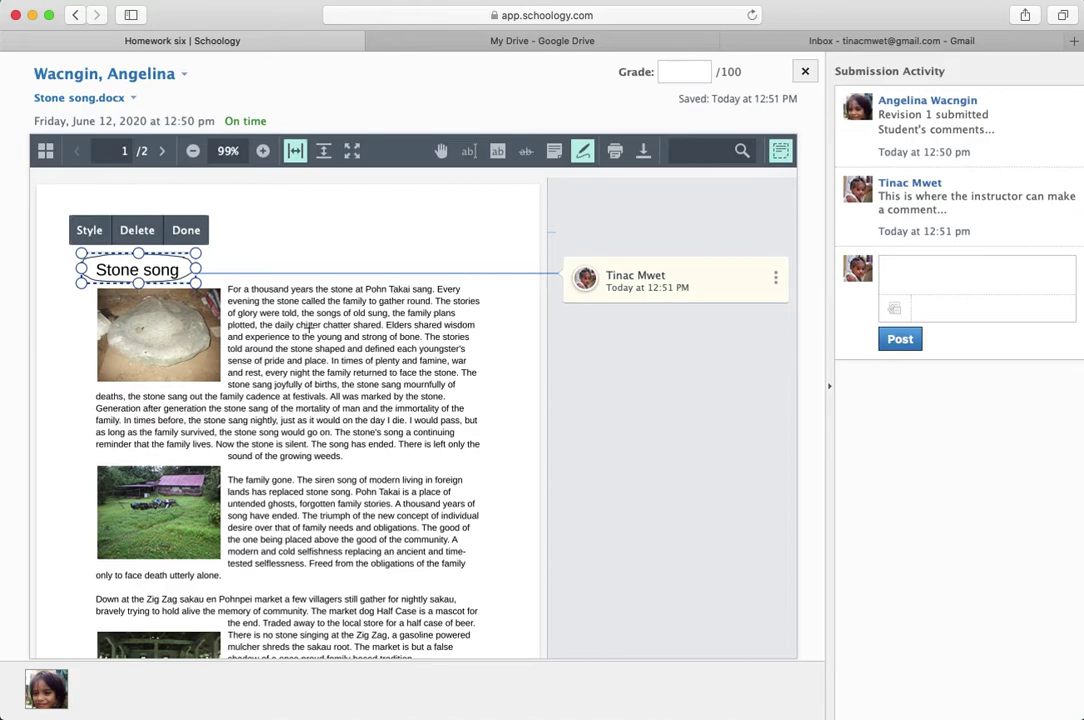
{"action": "left_click", "coordinate": [263, 278]}
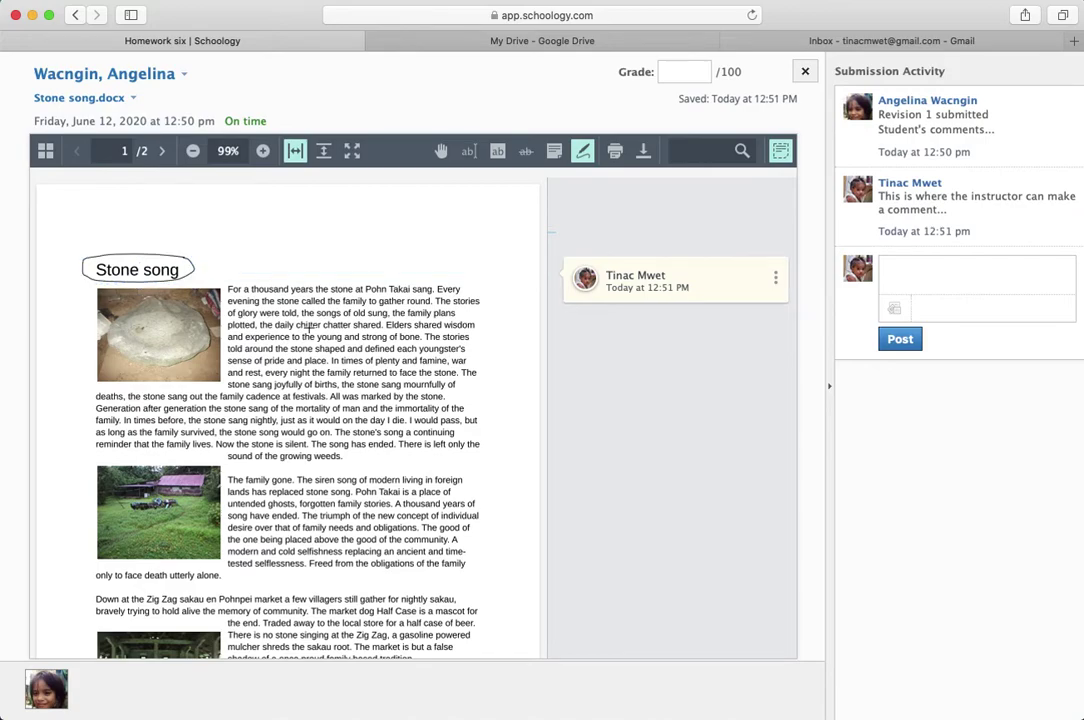
Highlight the opening sentence "For a thousand years the stone at Pohn Takai sang." in red.
{"action": "left_click", "coordinate": [497, 152]}
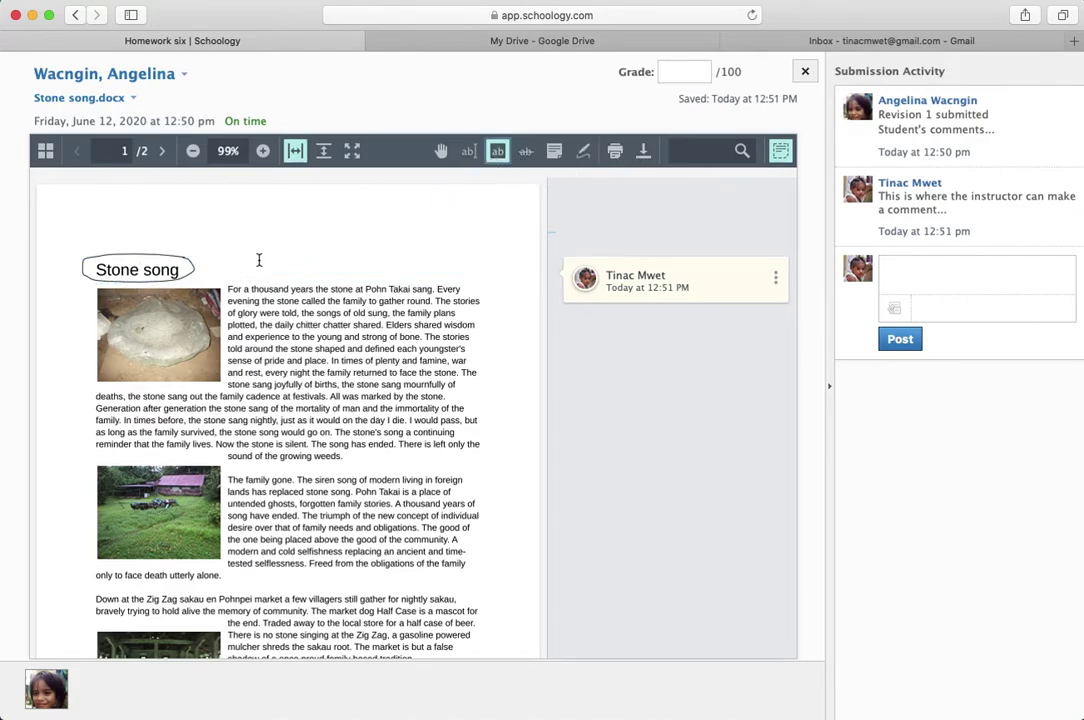
{"action": "left_click_drag", "start_coordinate": [227, 289], "coordinate": [436, 291]}
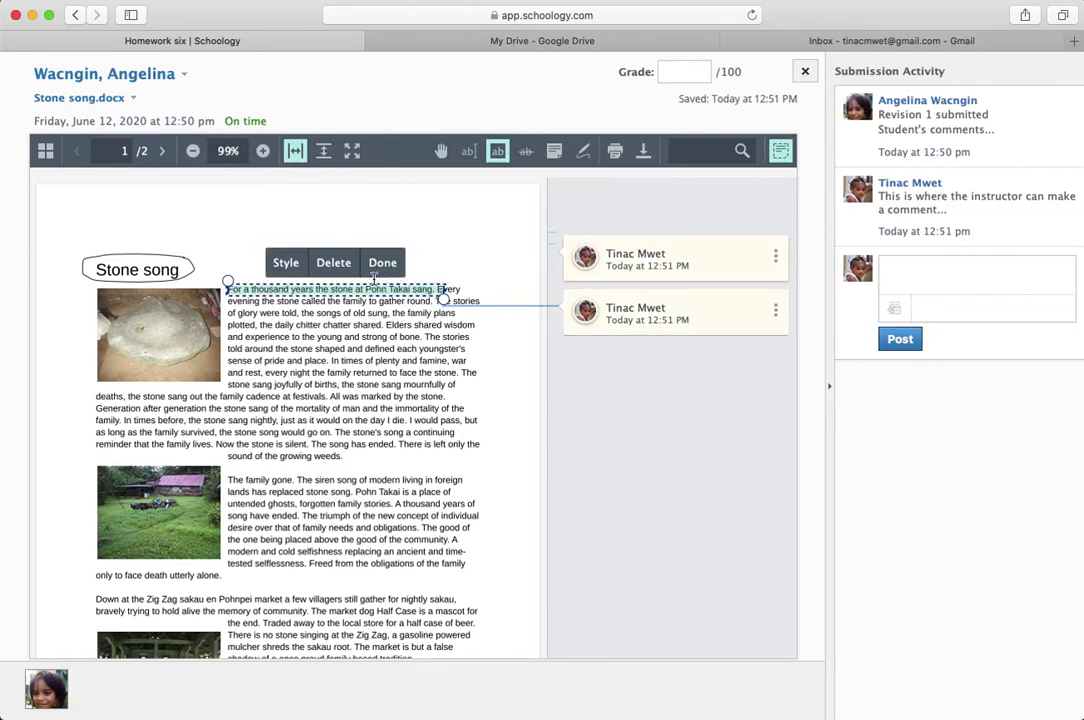
{"action": "left_click", "coordinate": [286, 262]}
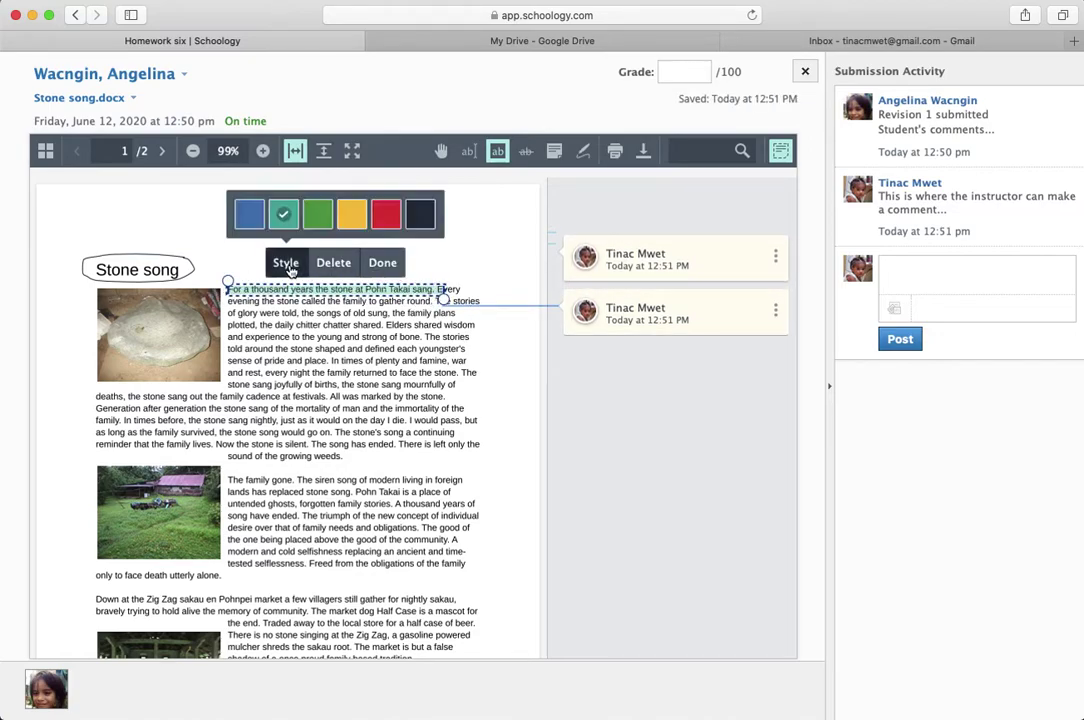
{"action": "left_click", "coordinate": [374, 216]}
{"action": "left_click", "coordinate": [382, 262]}
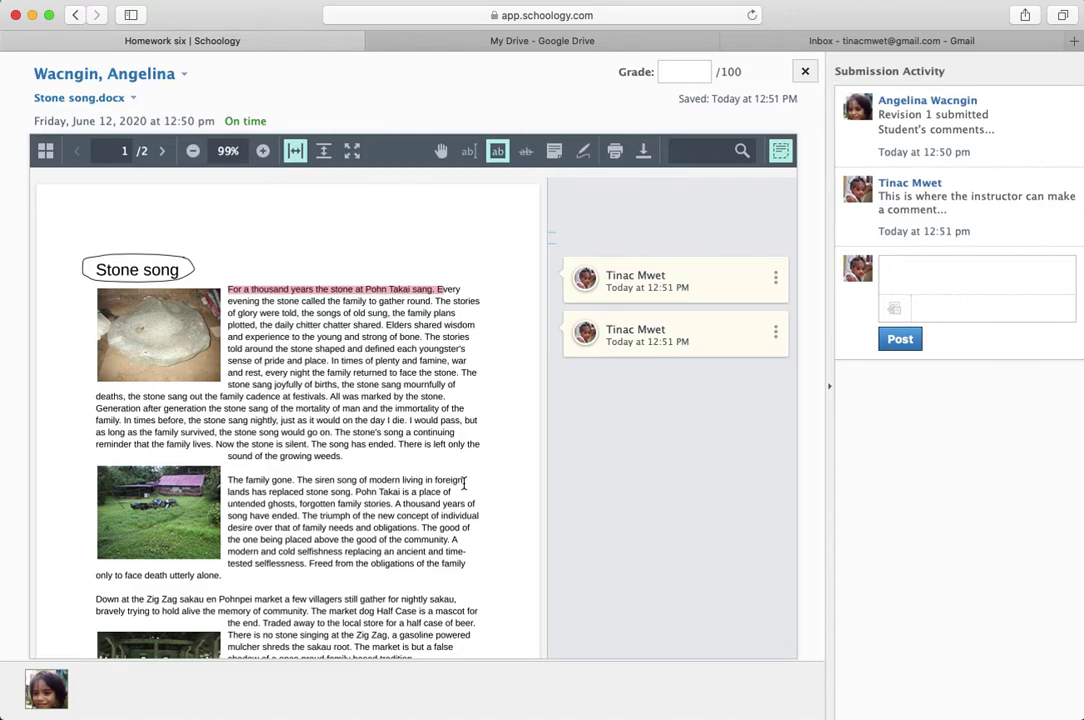
{"action": "left_click_drag", "start_coordinate": [443, 483], "coordinate": [466, 481]}
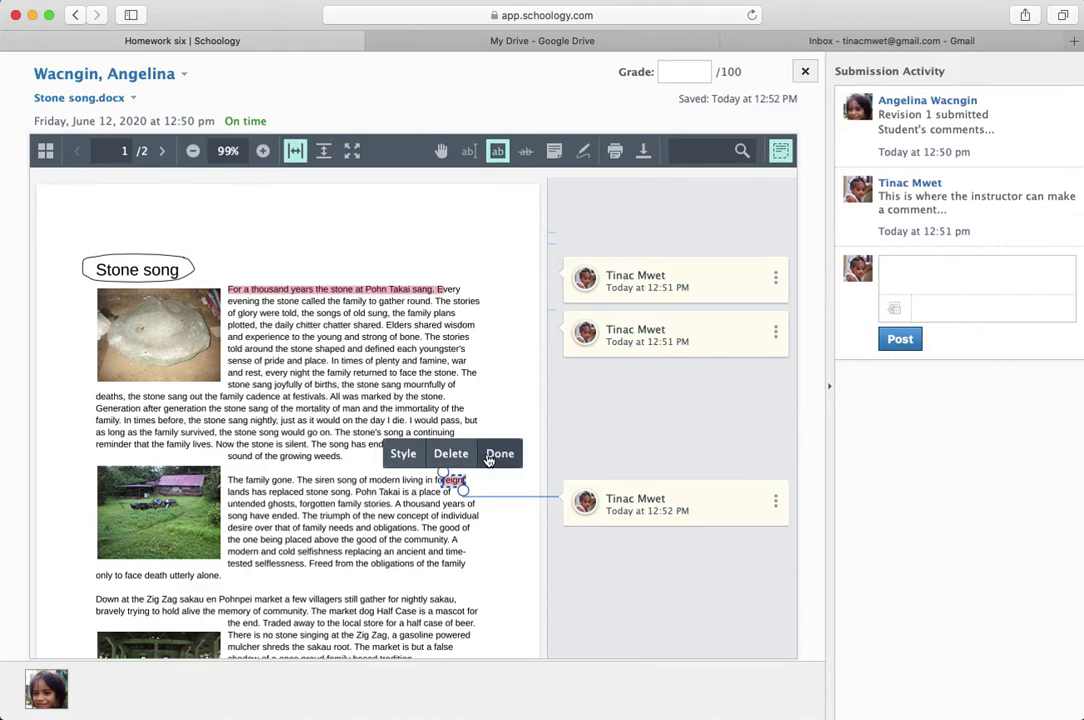
{"action": "left_click", "coordinate": [447, 456]}
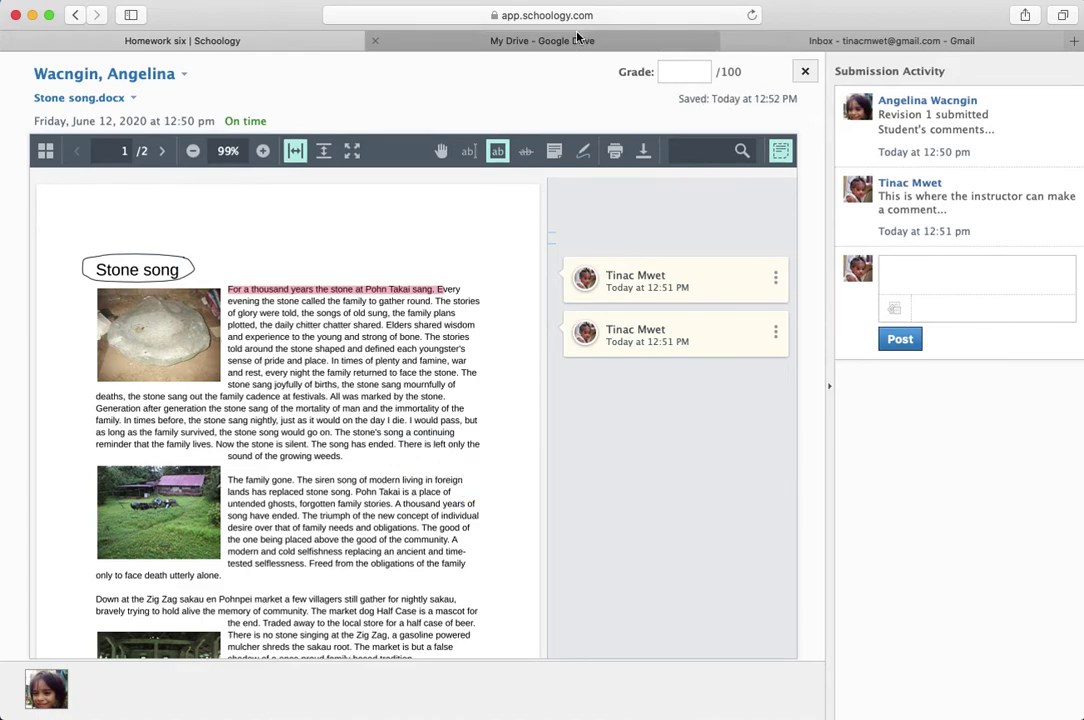
Add a note to the second paragraph reading "This paragraph needs further work. Develop your ideas more fully.".
{"action": "left_click", "coordinate": [554, 152]}
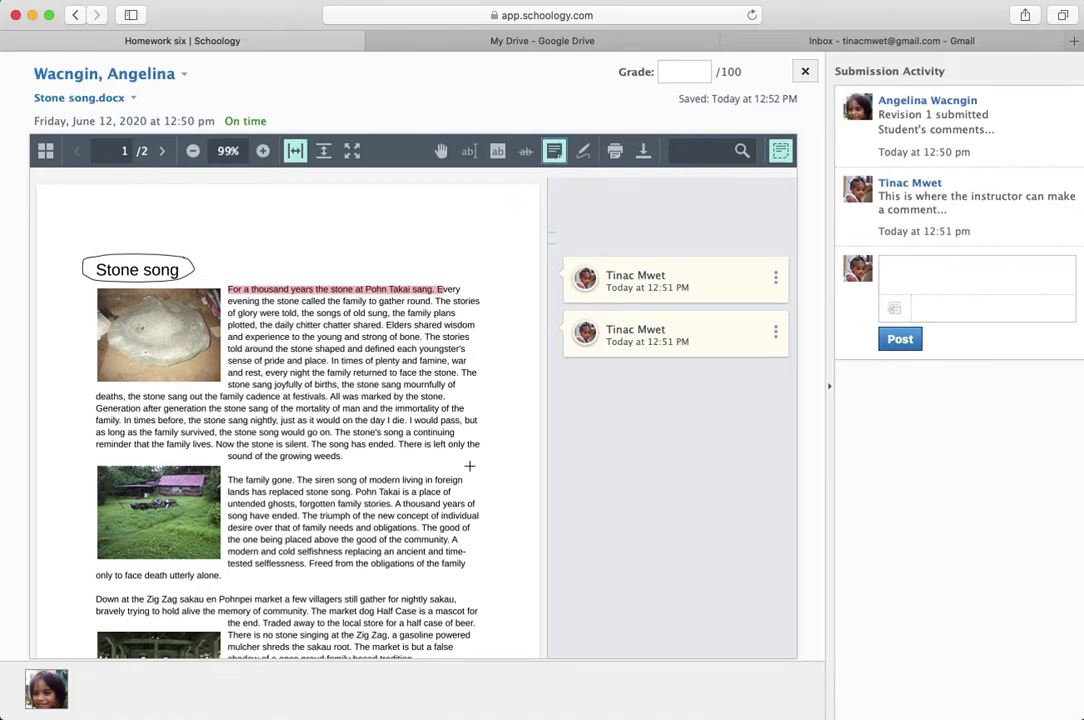
{"action": "left_click", "coordinate": [387, 500]}
{"action": "left_click", "coordinate": [640, 557]}
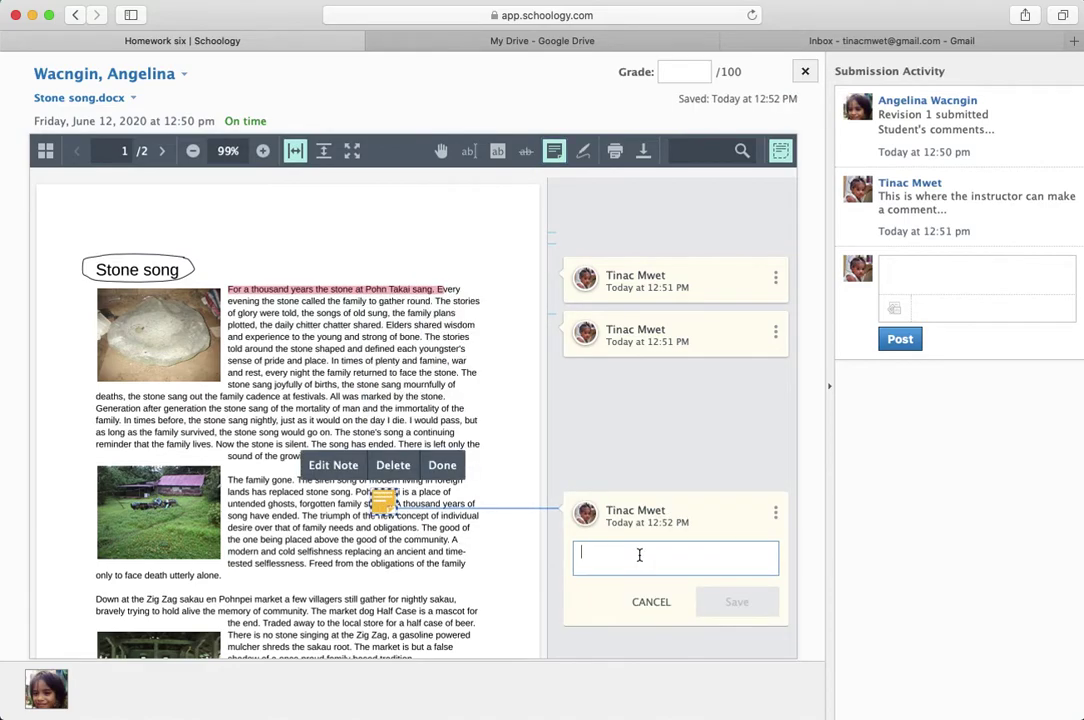
{"action": "type", "text": "Th"}
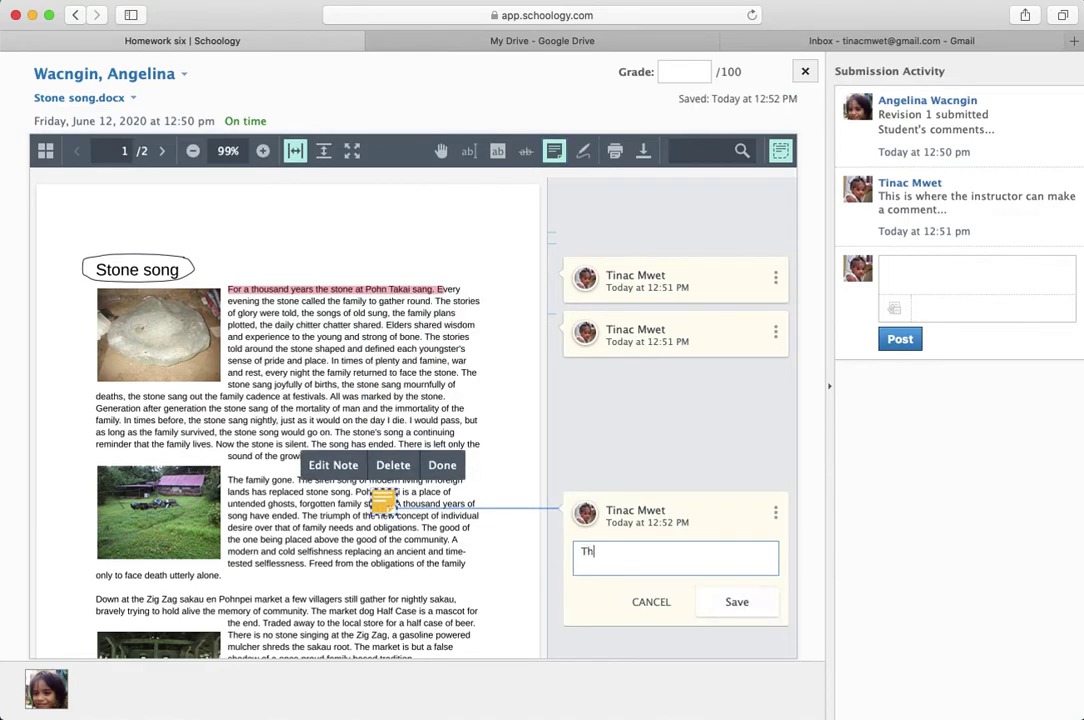
{"action": "type", "text": "is paragraoh needs further wor"}
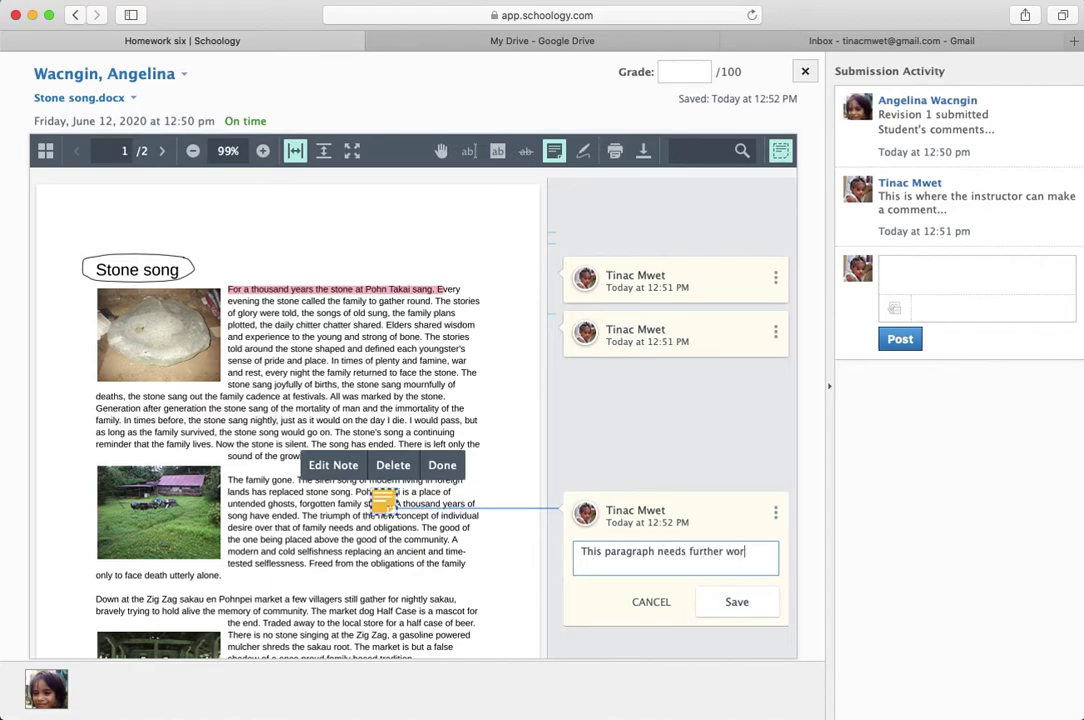
{"action": "type", "text": "k. "}
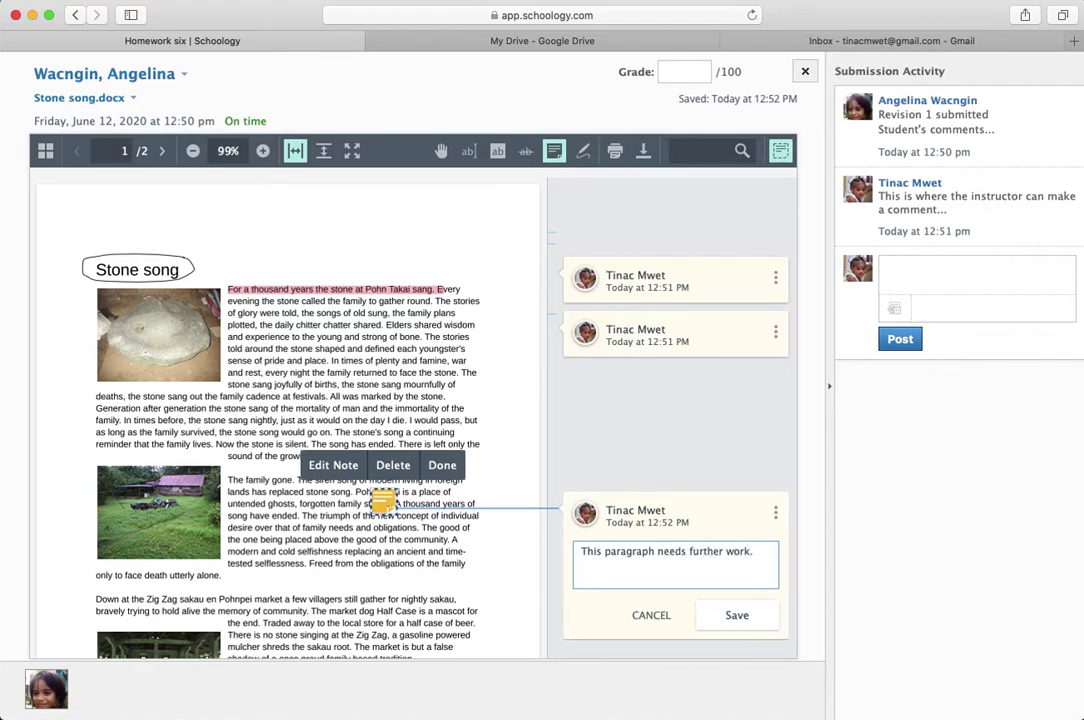
{"action": "type", "text": "Develop your ideas more fully."}
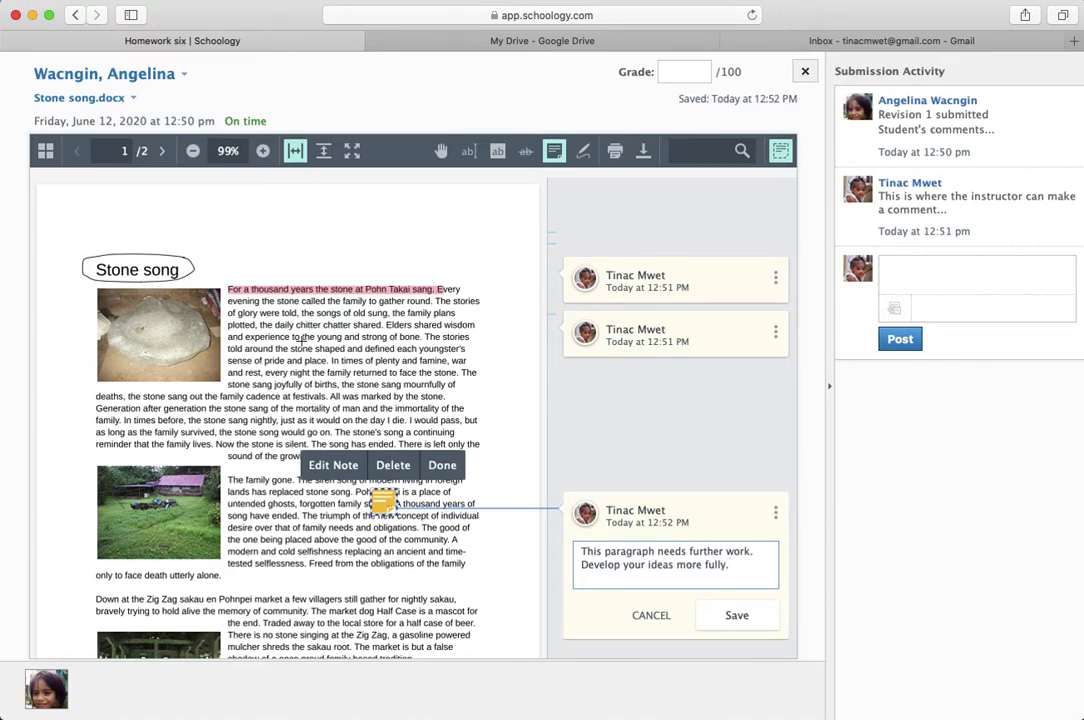
{"action": "left_click", "coordinate": [728, 617]}
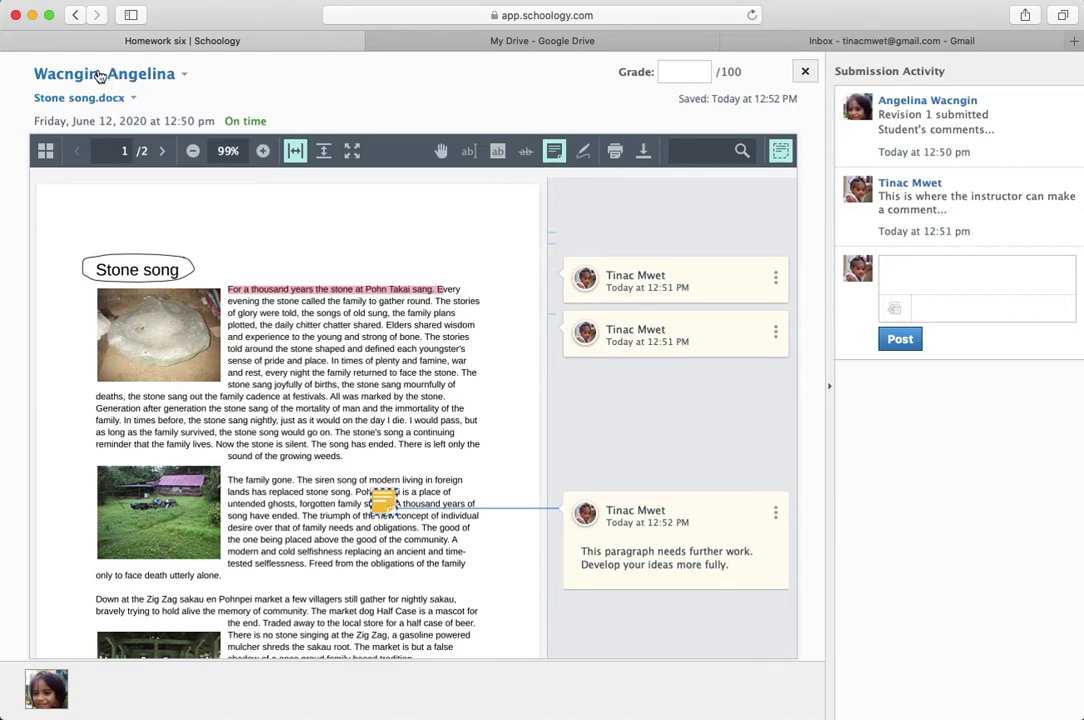
Switch to the student's Firefox window and open the submitted Homework six from the course materials to examine the teacher's annotations.
{"action": "left_click", "coordinate": [78, 16]}
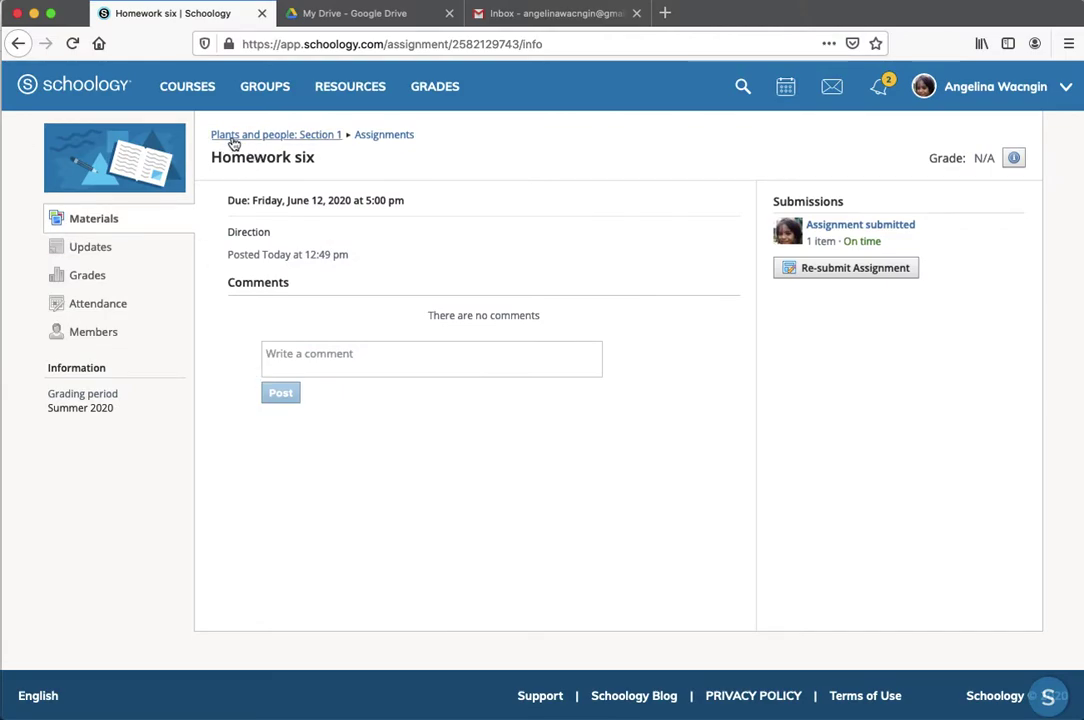
{"action": "left_click", "coordinate": [113, 229]}
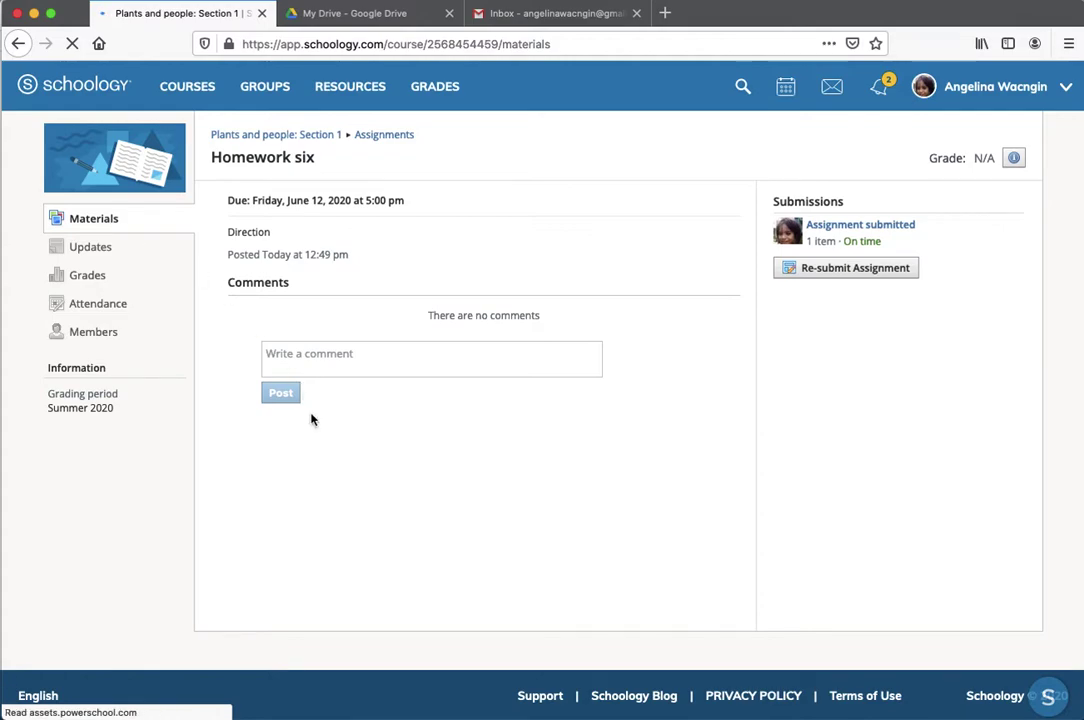
{"action": "scroll", "coordinate": [311, 415], "scroll_direction": "down", "scroll_amount": 3}
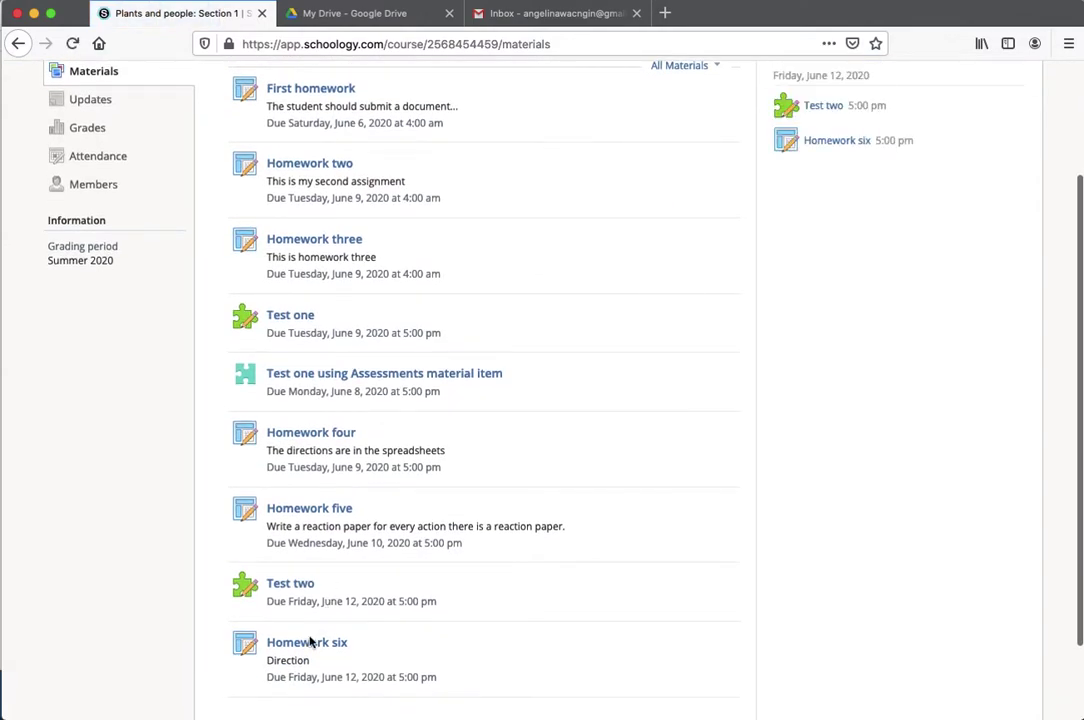
{"action": "left_click", "coordinate": [310, 645]}
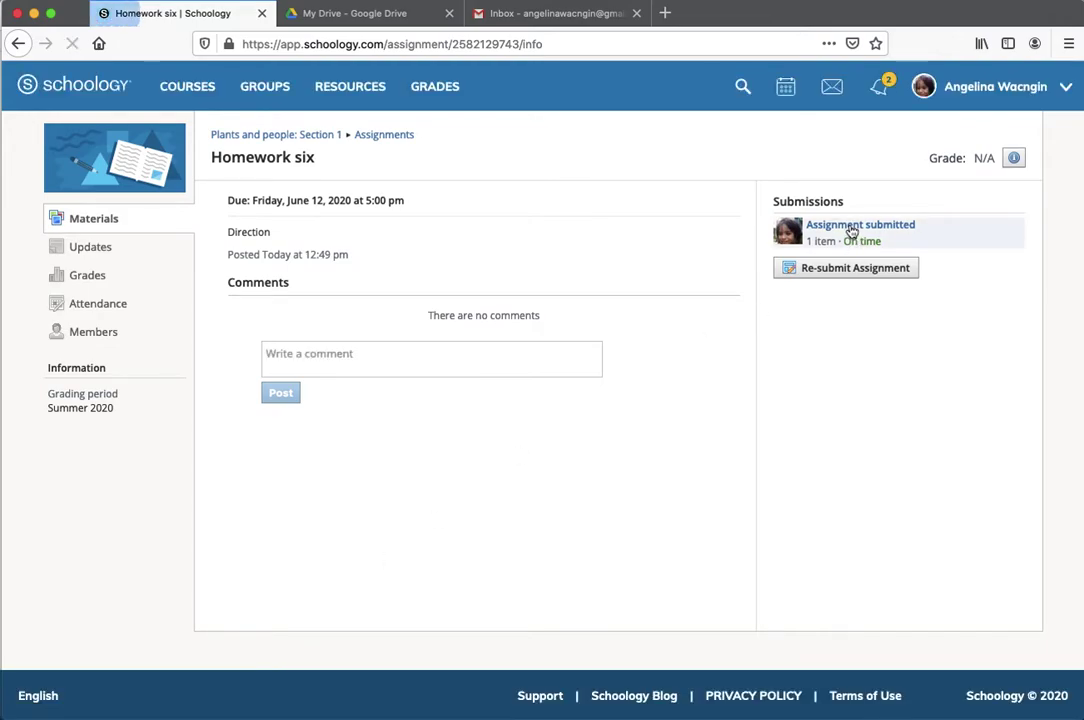
{"action": "left_click", "coordinate": [851, 228]}
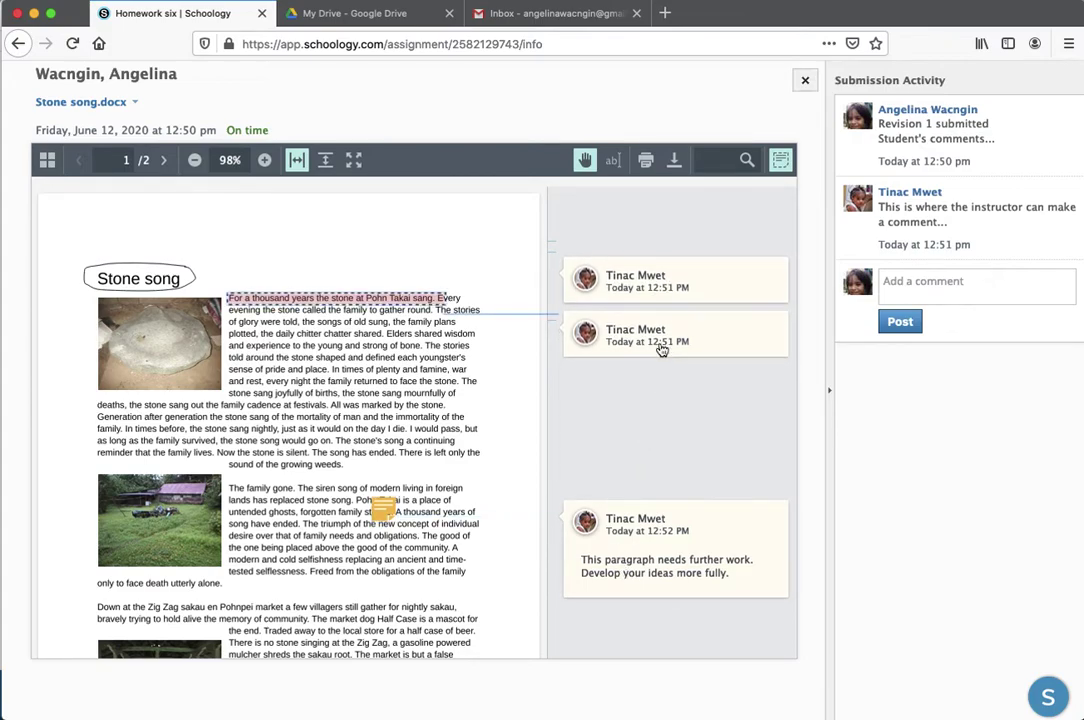
{"action": "left_click", "coordinate": [657, 278]}
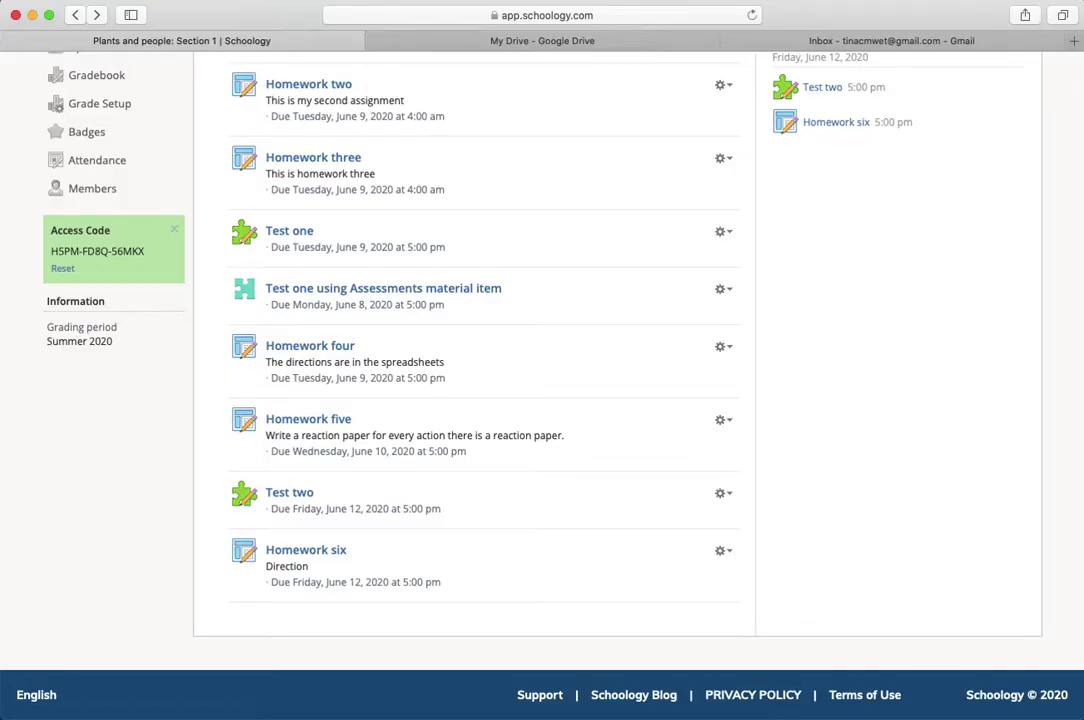
Return to the teacher's Safari window, start a new assignment in the course materials and name it "Homework seven".
{"action": "scroll", "coordinate": [326, 488], "scroll_direction": "up", "scroll_amount": 3}
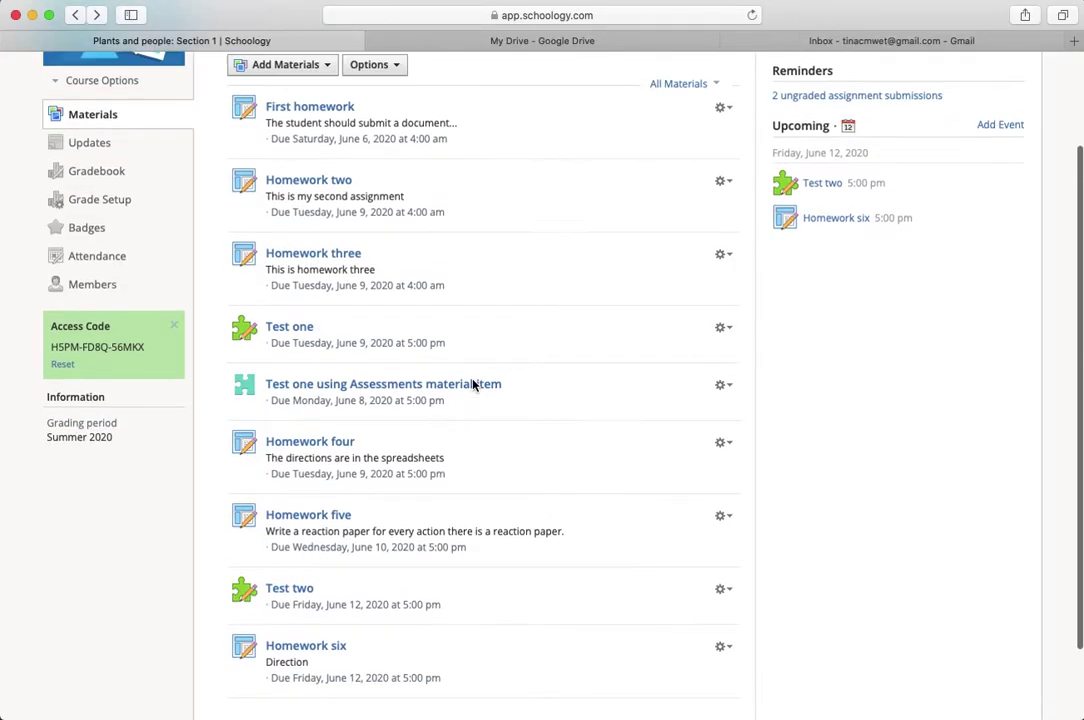
{"action": "left_click", "coordinate": [317, 92]}
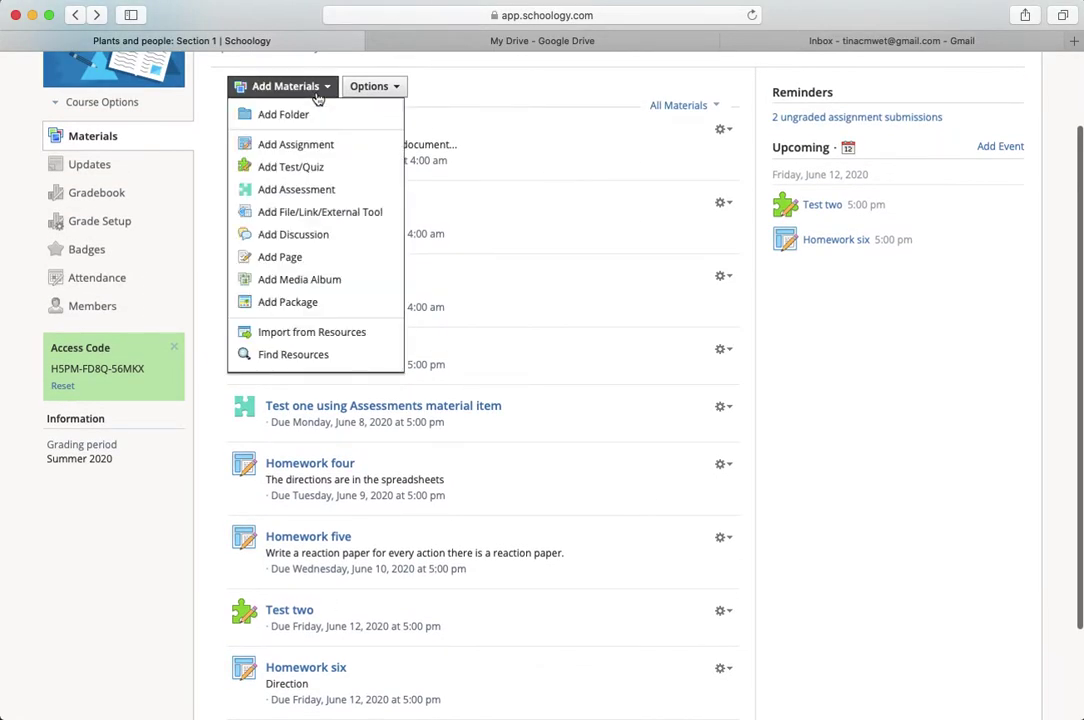
{"action": "left_click", "coordinate": [314, 147]}
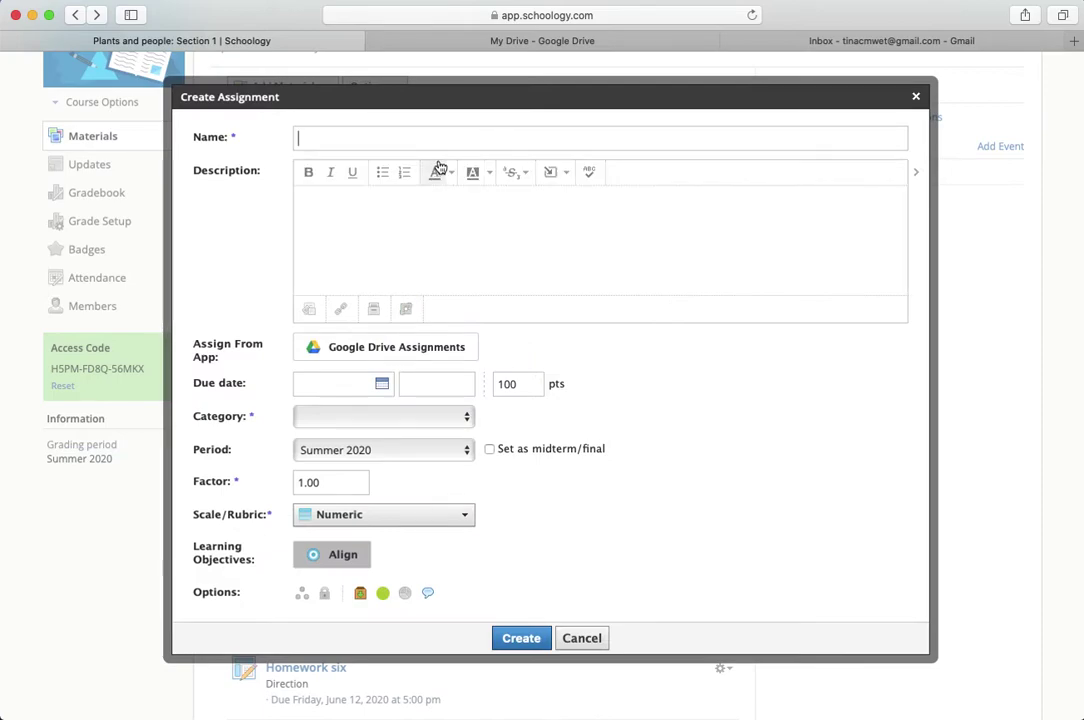
{"action": "type", "text": "Home"}
{"action": "key", "text": "BackSpace"}
{"action": "type", "text": "mwo"}
{"action": "key", "text": "BackSpace"}
{"action": "key", "text": "BackSpace"}
{"action": "type", "text": "ework save"}
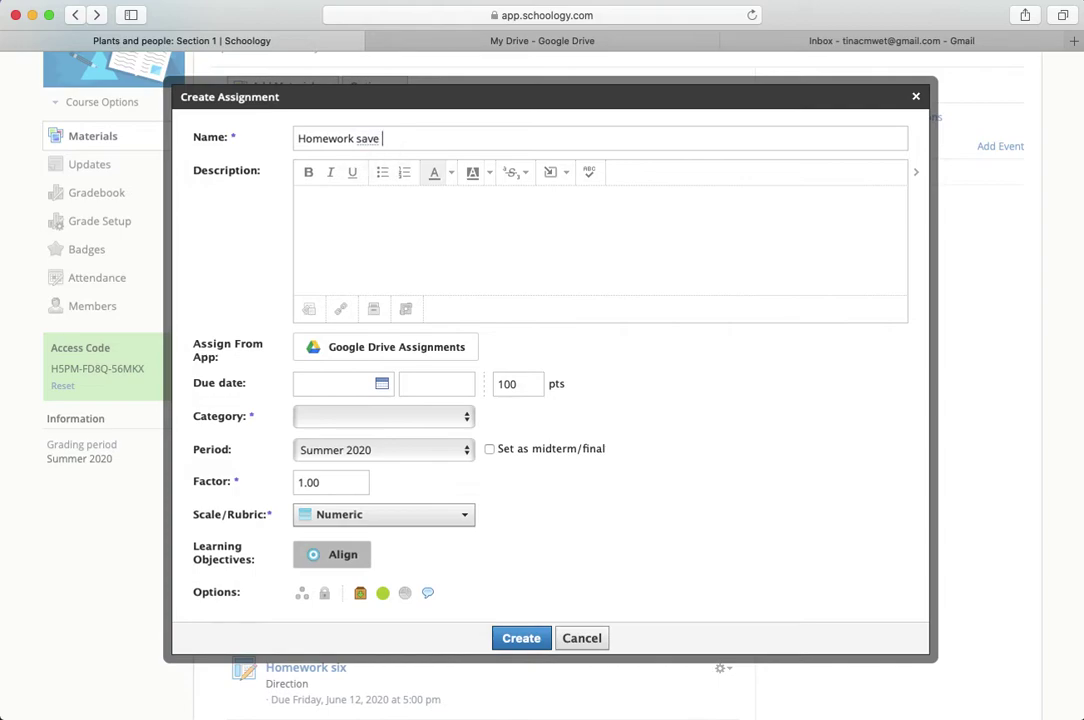
{"action": "left_click", "coordinate": [366, 140]}
{"action": "key", "text": "BackSpace"}
Enter the assignment description "Write a position paper on plastic in the oceans".
{"action": "type", "text": "e "}
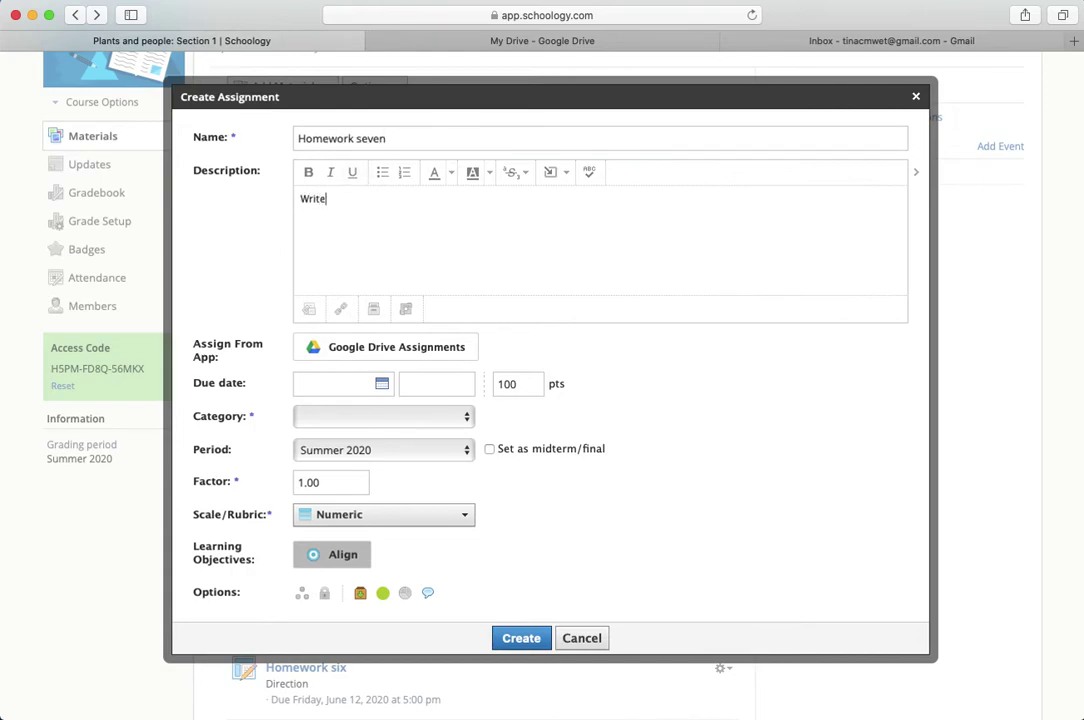
{"action": "type", "text": "a position paper on pla"}
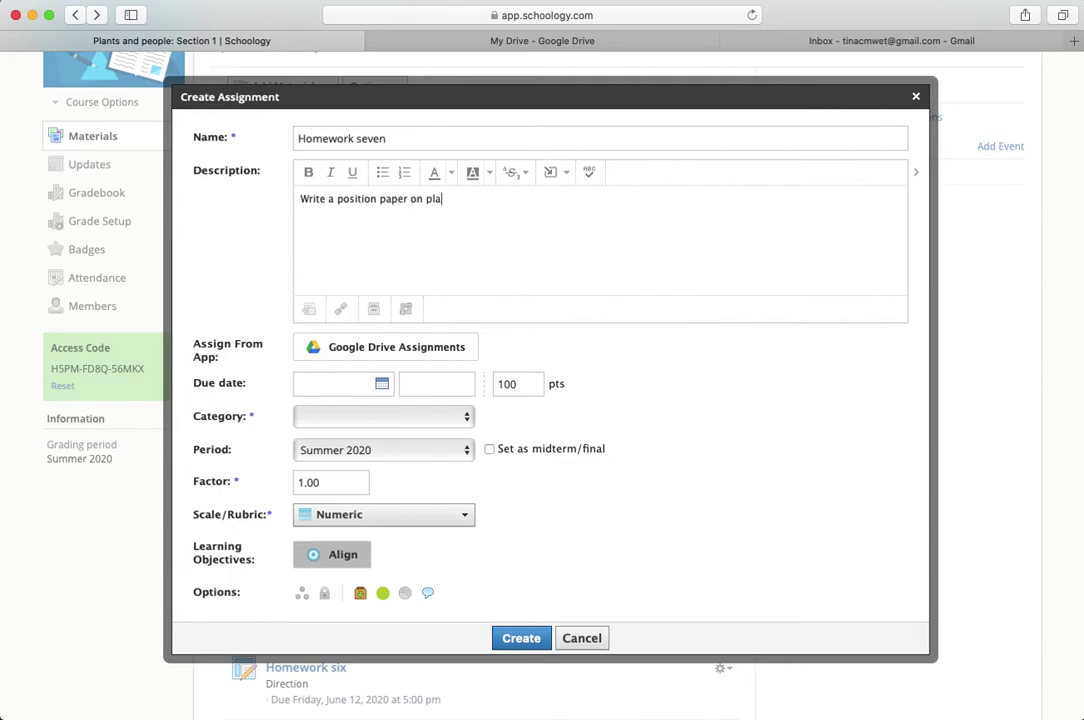
{"action": "type", "text": "stic in the oceans"}
Attach "Blank document" to the assignment from Google Drive Assignments.
{"action": "left_click", "coordinate": [319, 352]}
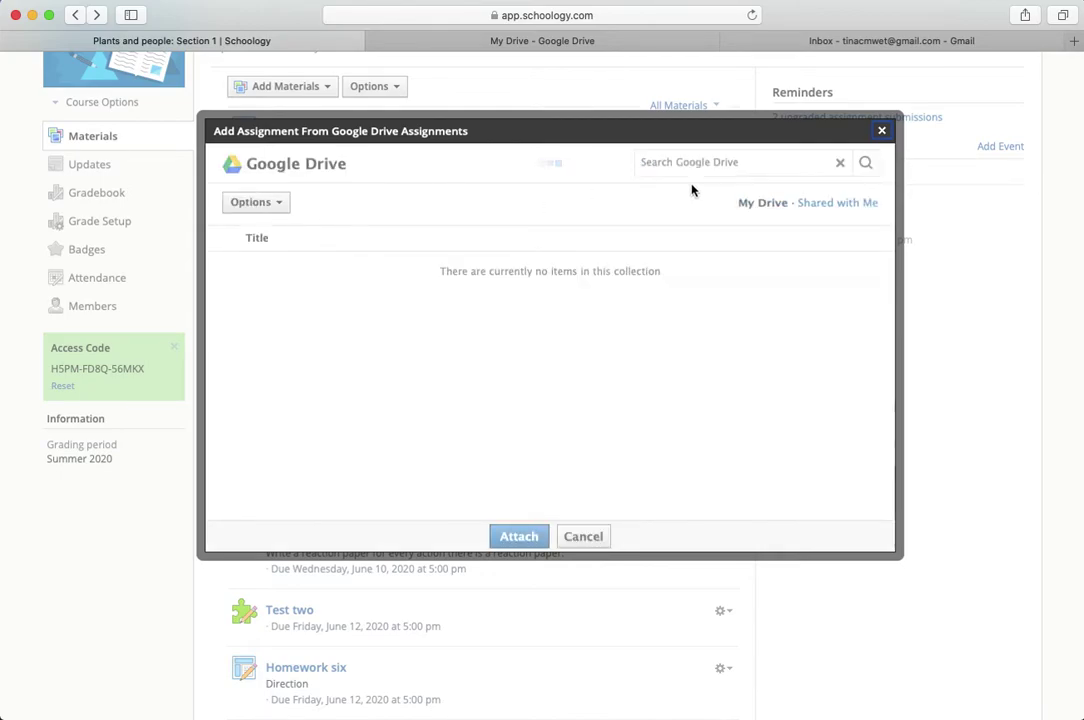
{"action": "left_click", "coordinate": [421, 272]}
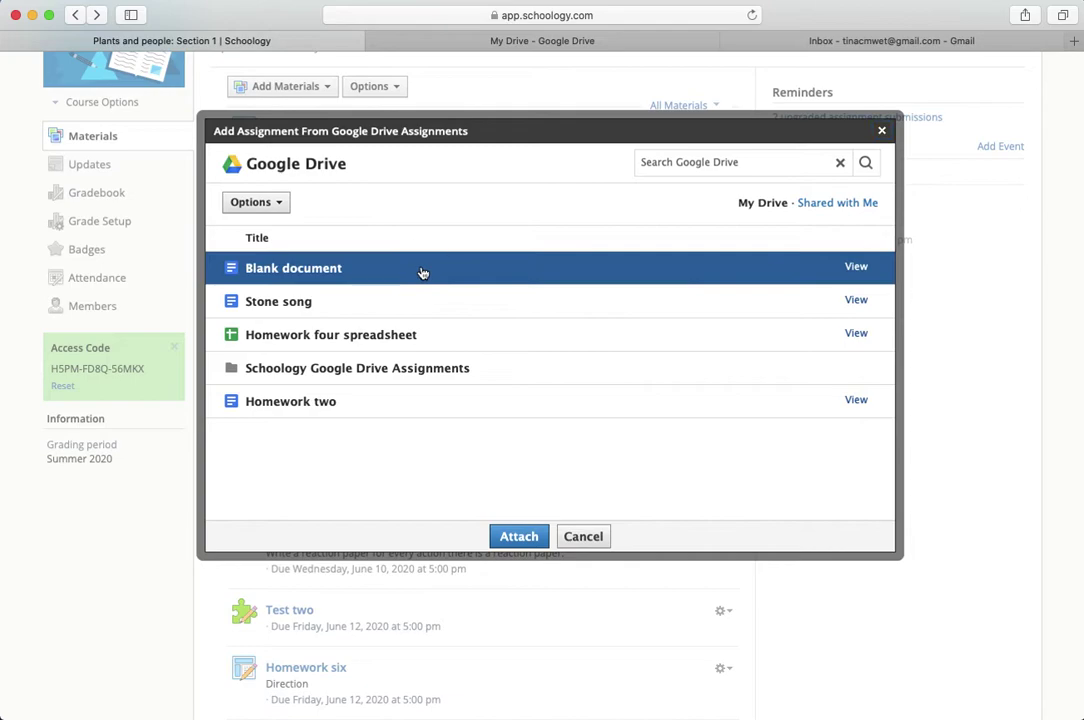
{"action": "left_click", "coordinate": [512, 537]}
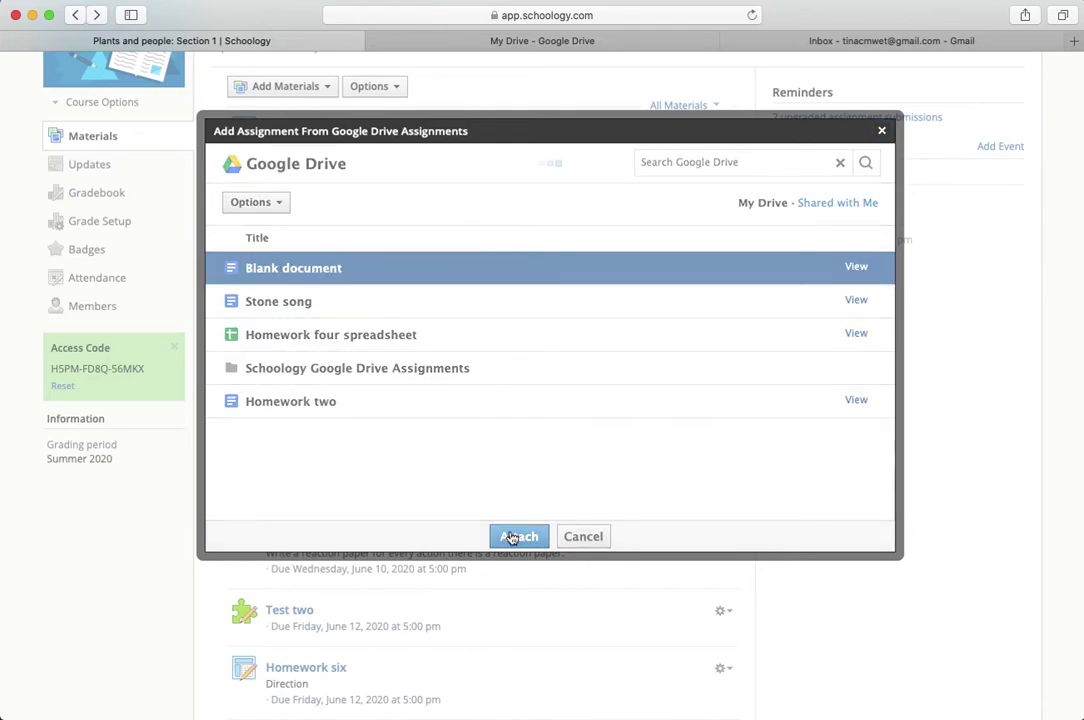
Set the assignment's due date to 6/12/20 at 05:00PM and its category to Assignments.
{"action": "left_click", "coordinate": [381, 429]}
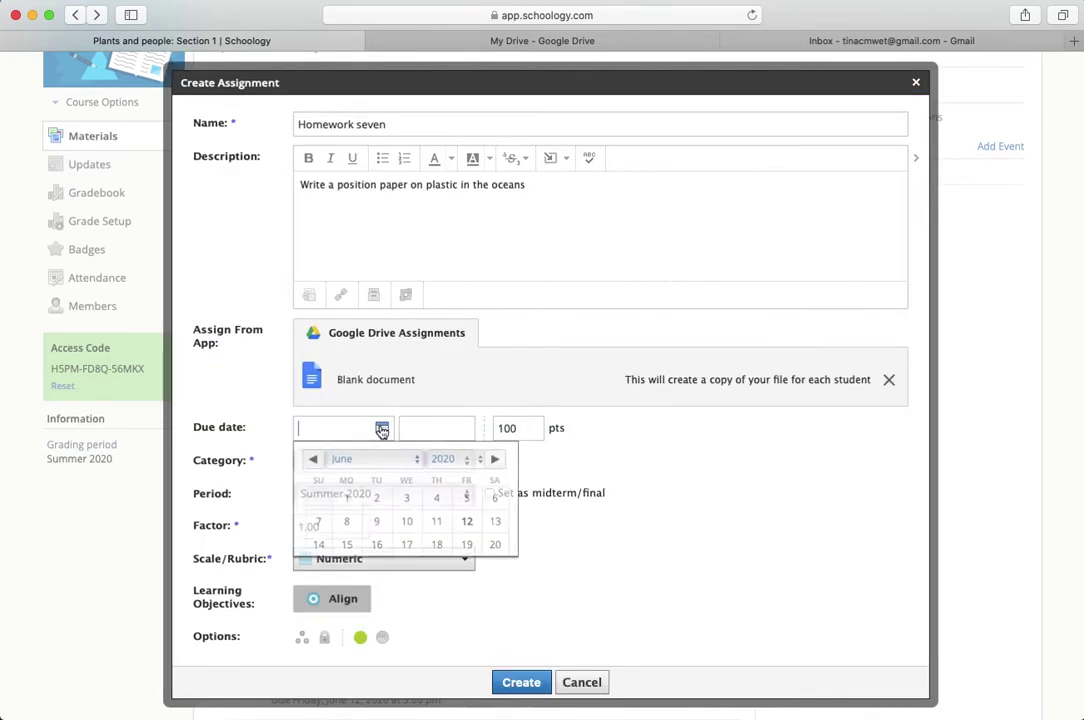
{"action": "left_click", "coordinate": [467, 521]}
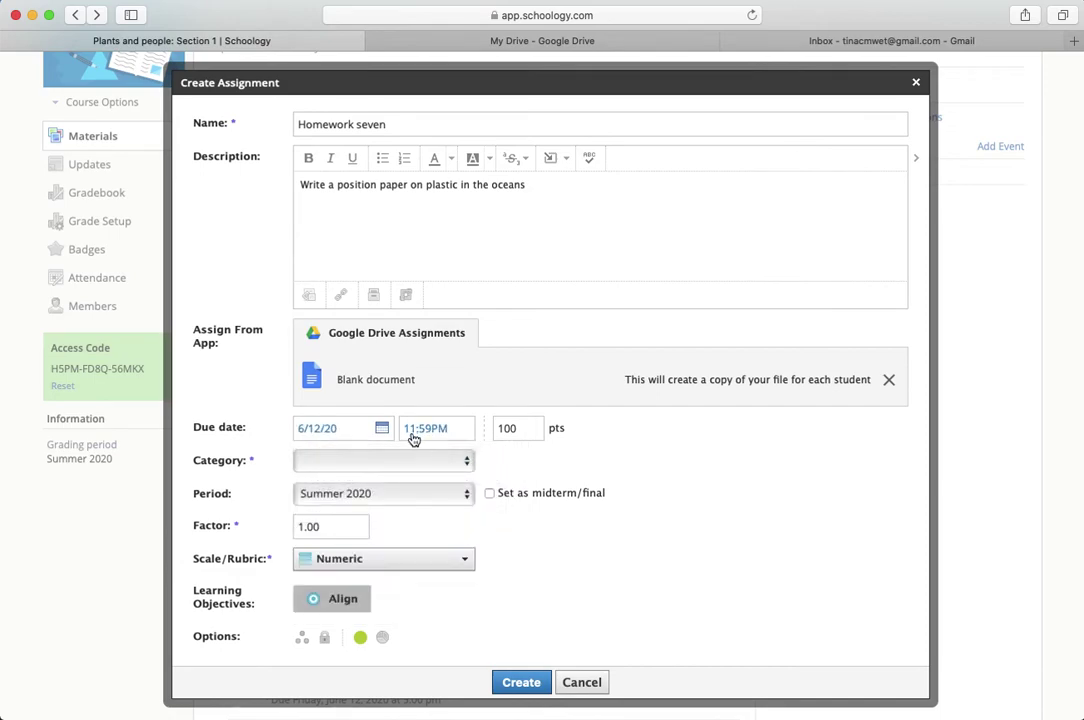
{"action": "left_click", "coordinate": [414, 438]}
{"action": "type", "text": "05:00"}
{"action": "left_click", "coordinate": [406, 460]}
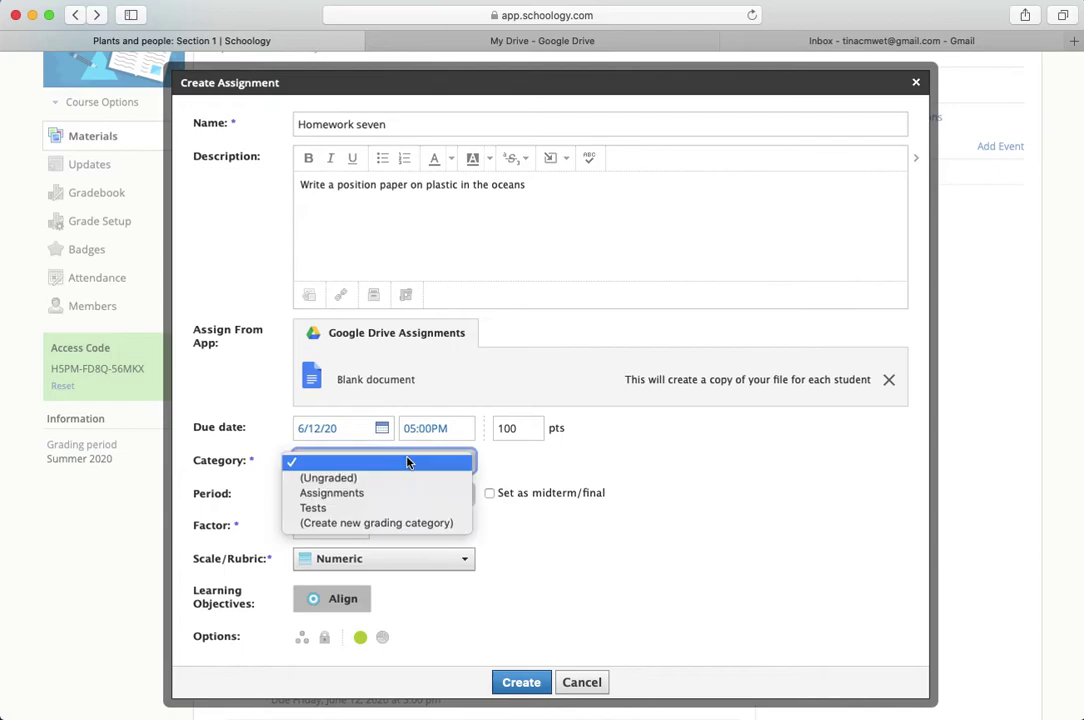
{"action": "left_click", "coordinate": [376, 494]}
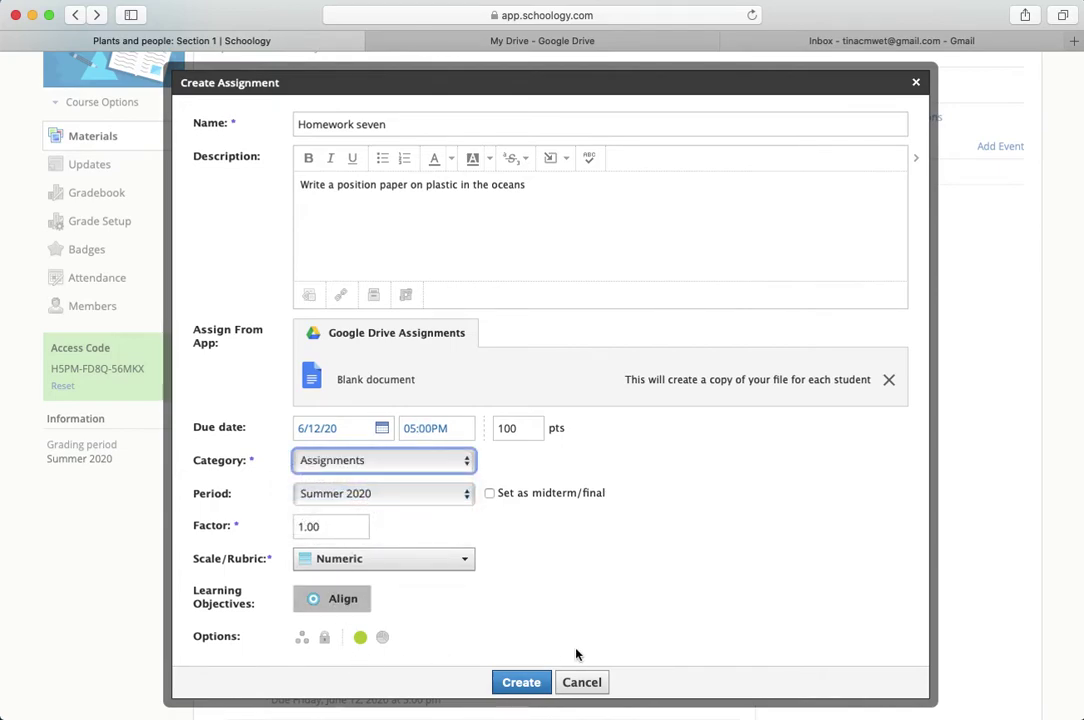
Create the Homework seven assignment, and in the student's Firefox window open it from the course materials.
{"action": "left_click", "coordinate": [530, 688]}
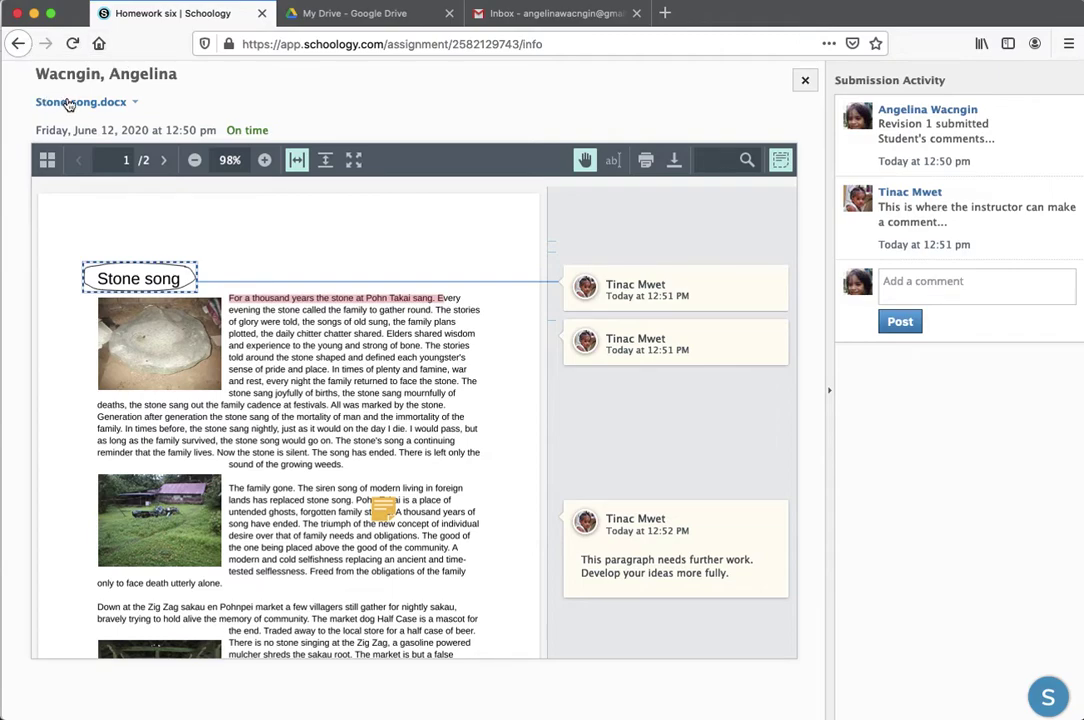
{"action": "left_click", "coordinate": [806, 82]}
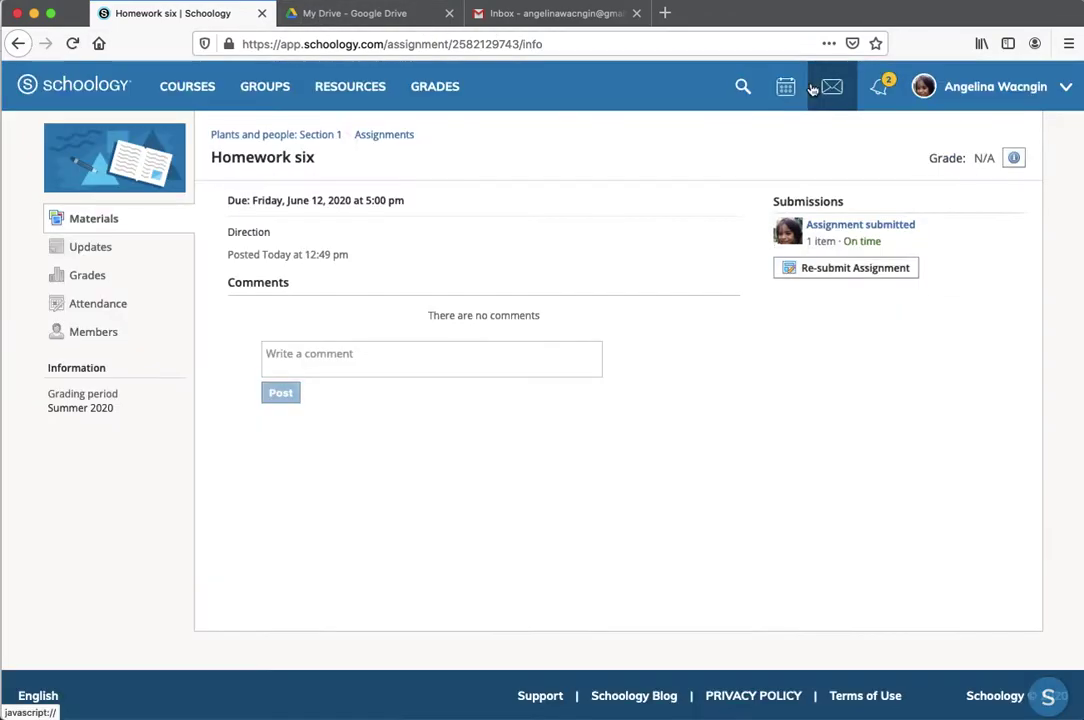
{"action": "left_click", "coordinate": [316, 136]}
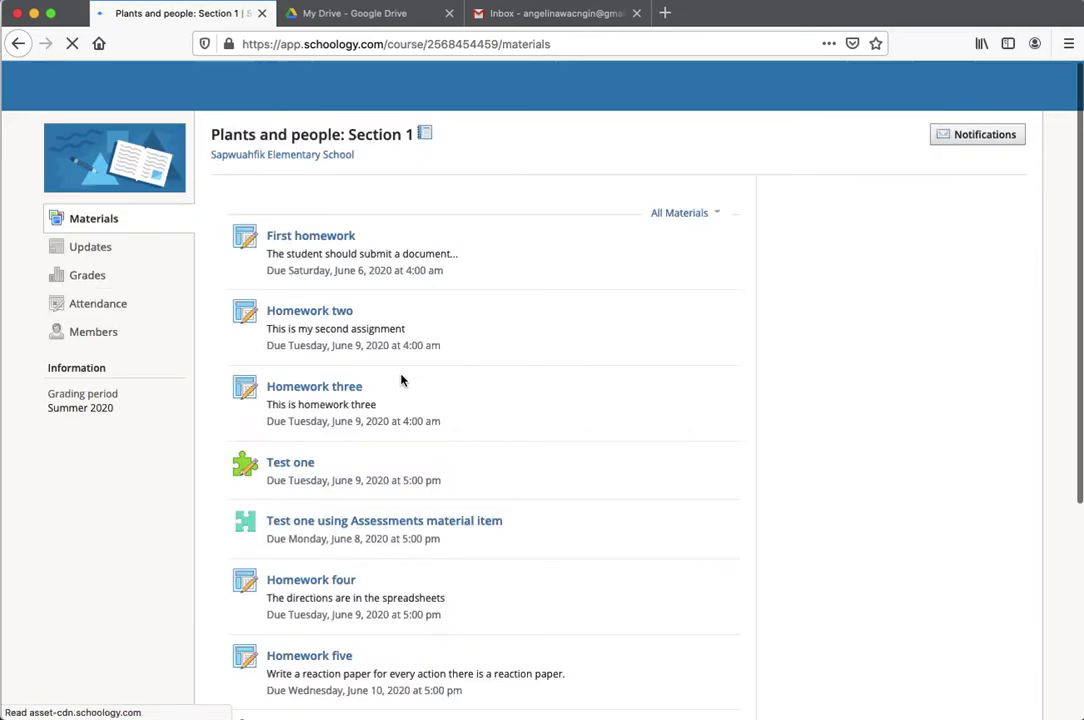
{"action": "scroll", "coordinate": [365, 638], "scroll_direction": "down", "scroll_amount": 3}
{"action": "scroll", "coordinate": [362, 625], "scroll_direction": "down", "scroll_amount": 2}
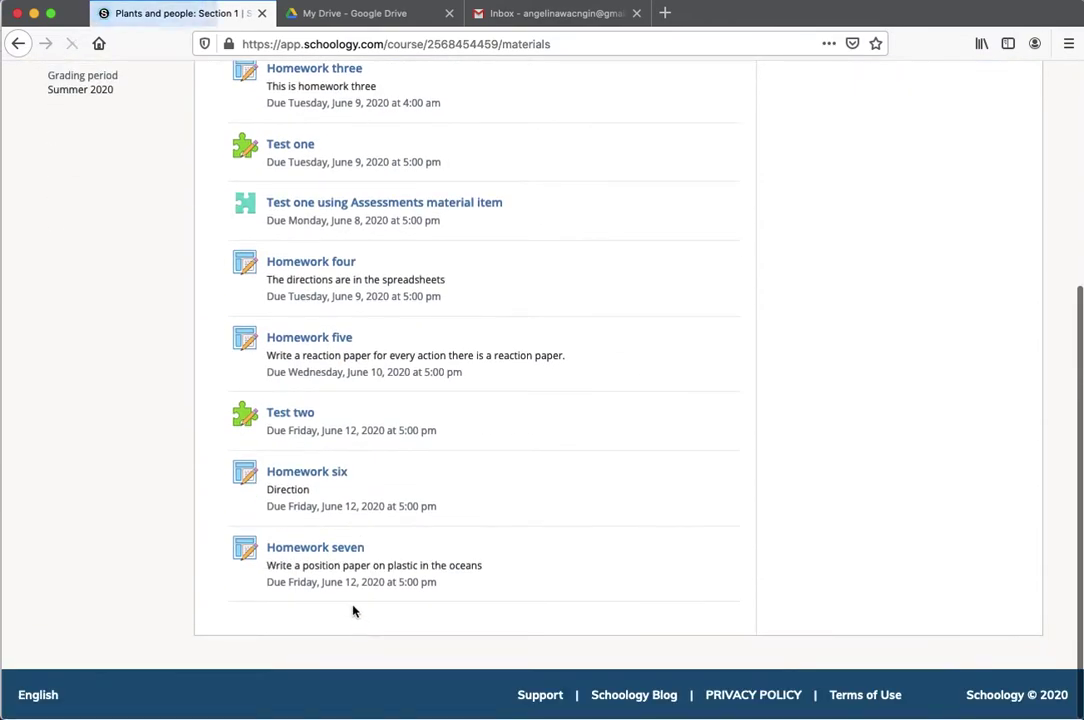
{"action": "left_click", "coordinate": [334, 549]}
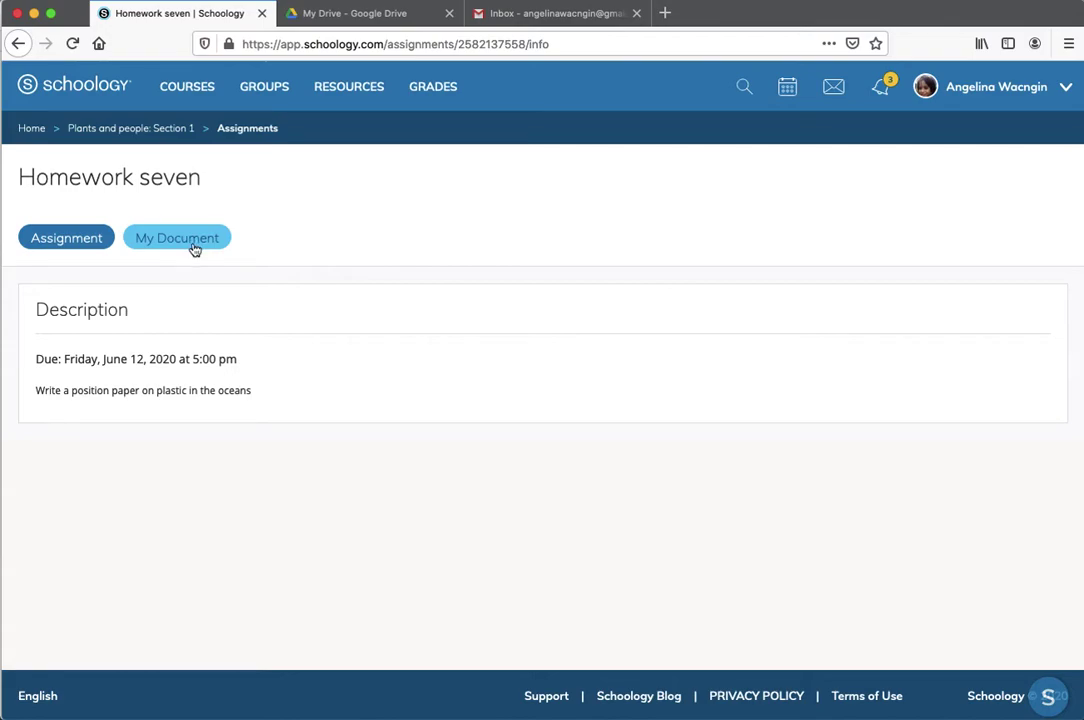
Open the student's own assignment document for editing in Google Docs and write "Plastic in the oceans is a significant environmental concern.".
{"action": "left_click", "coordinate": [177, 238]}
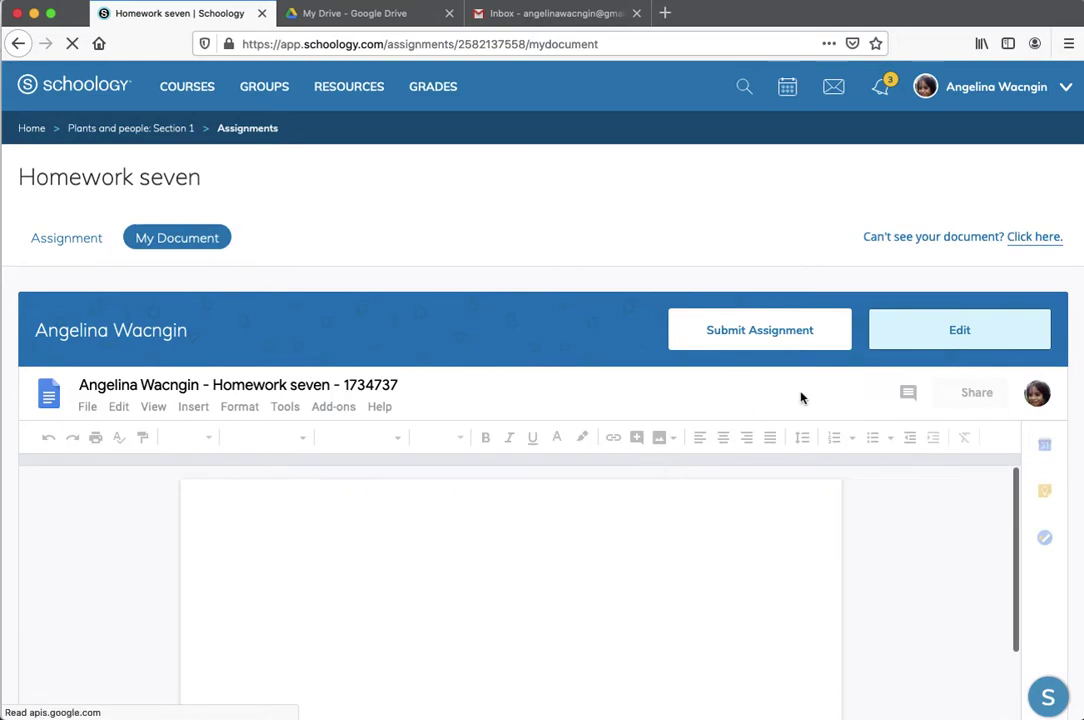
{"action": "left_click", "coordinate": [965, 330]}
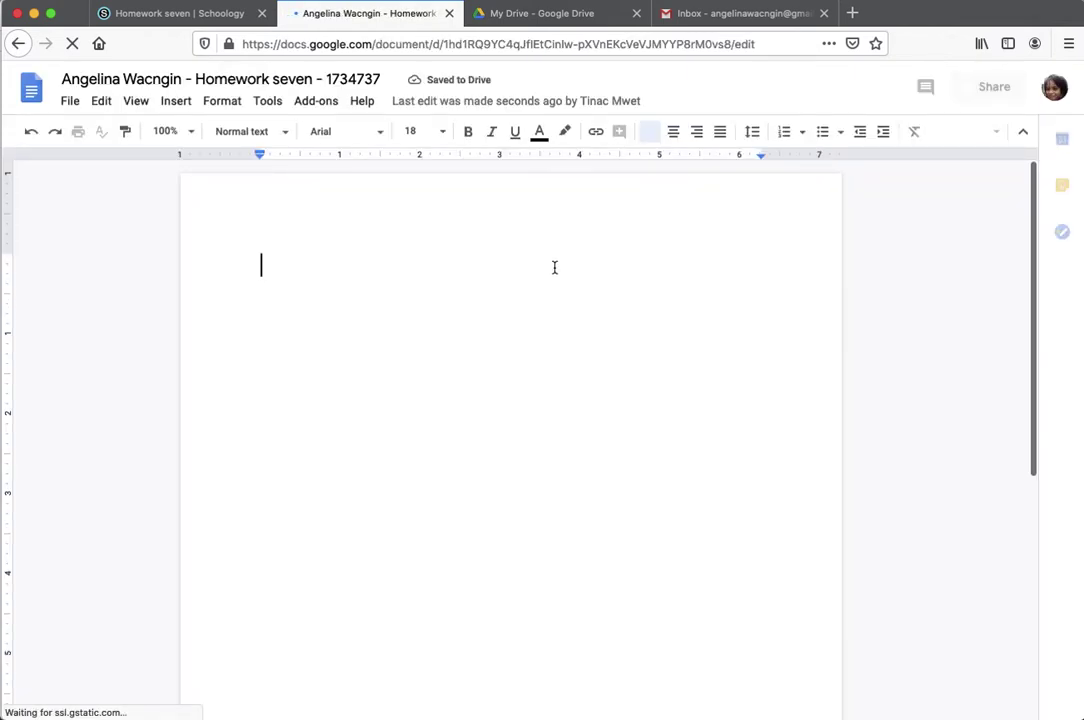
{"action": "type", "text": "Pla"}
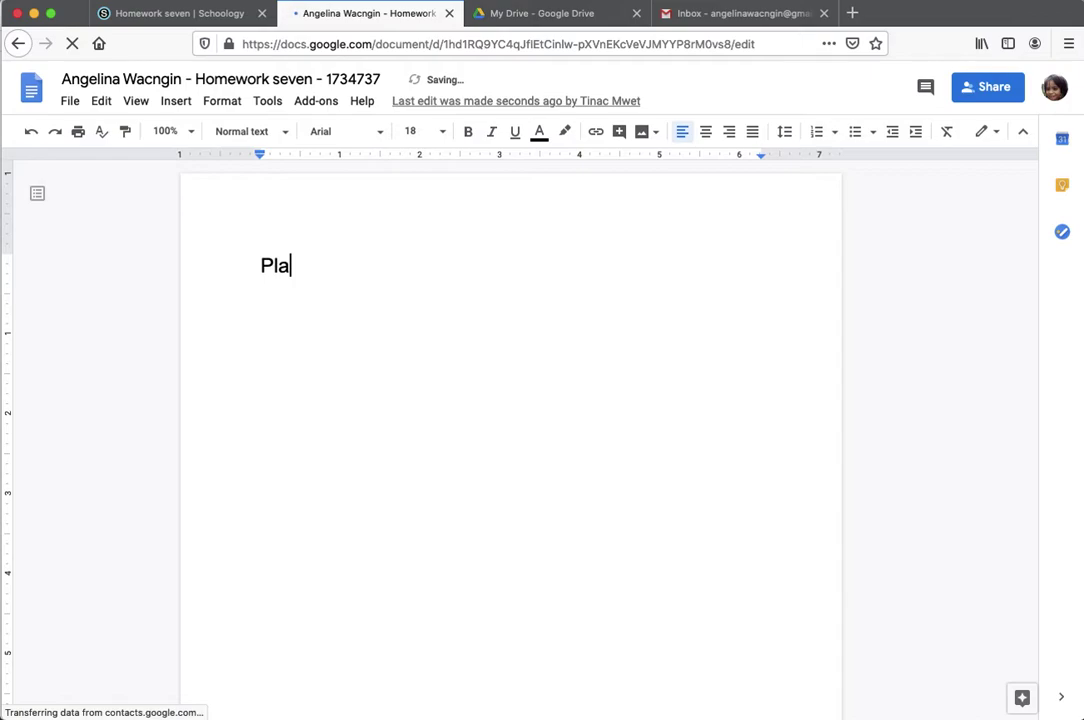
{"action": "type", "text": "stic i"}
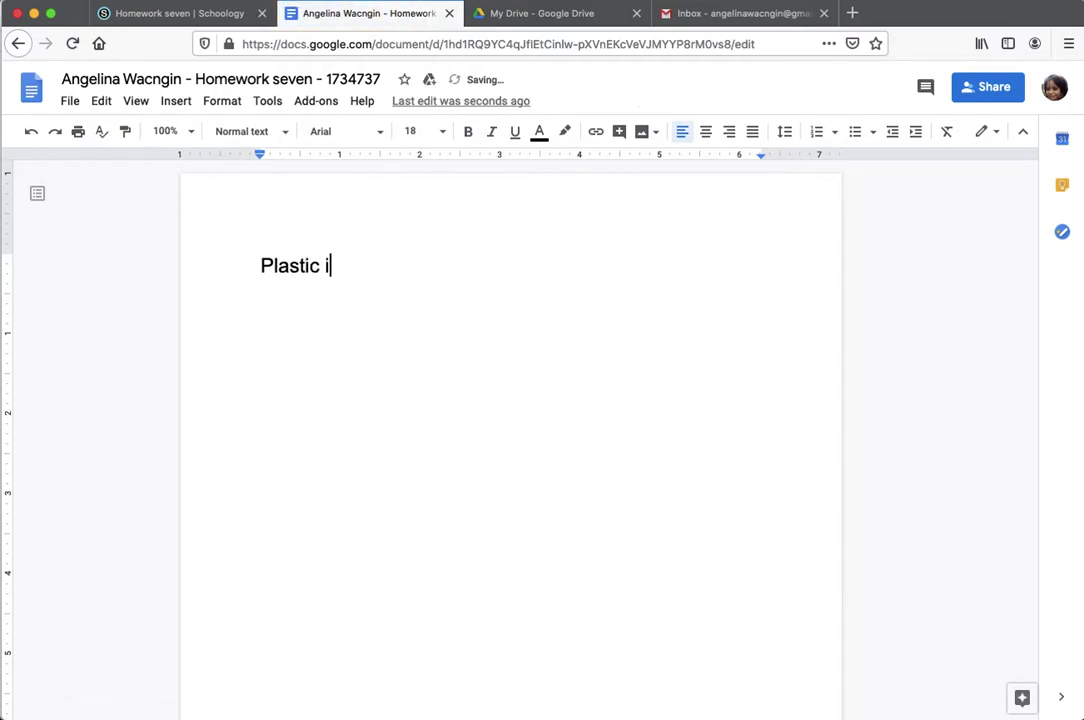
{"action": "type", "text": "n the oceans is "}
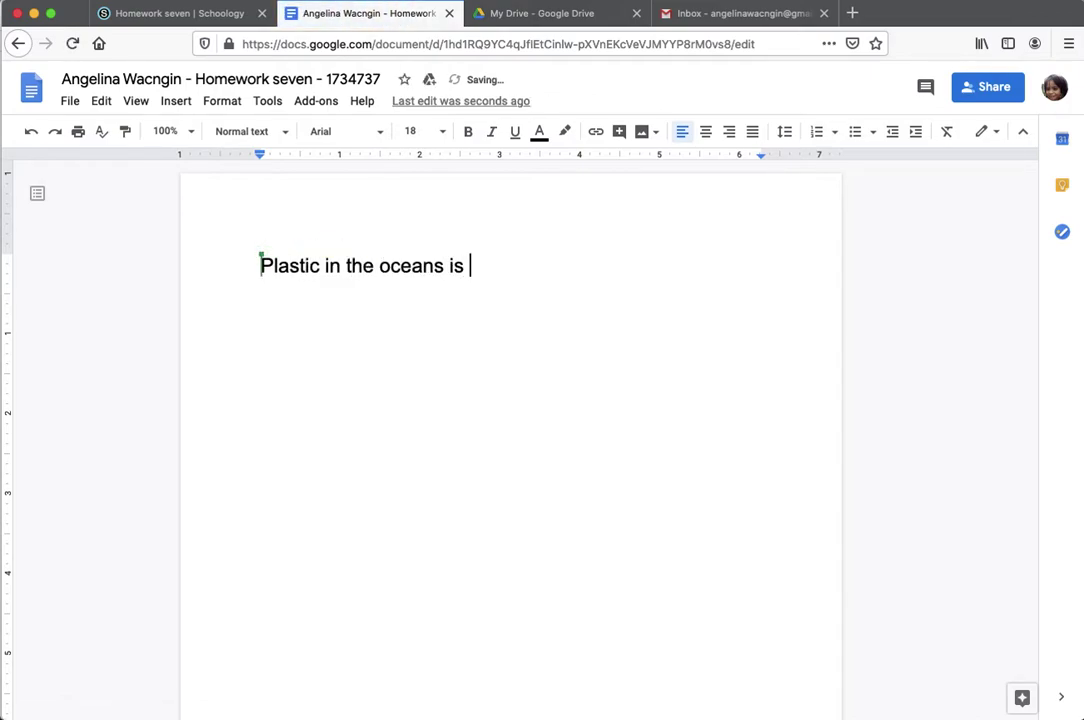
{"action": "type", "text": "a signif"}
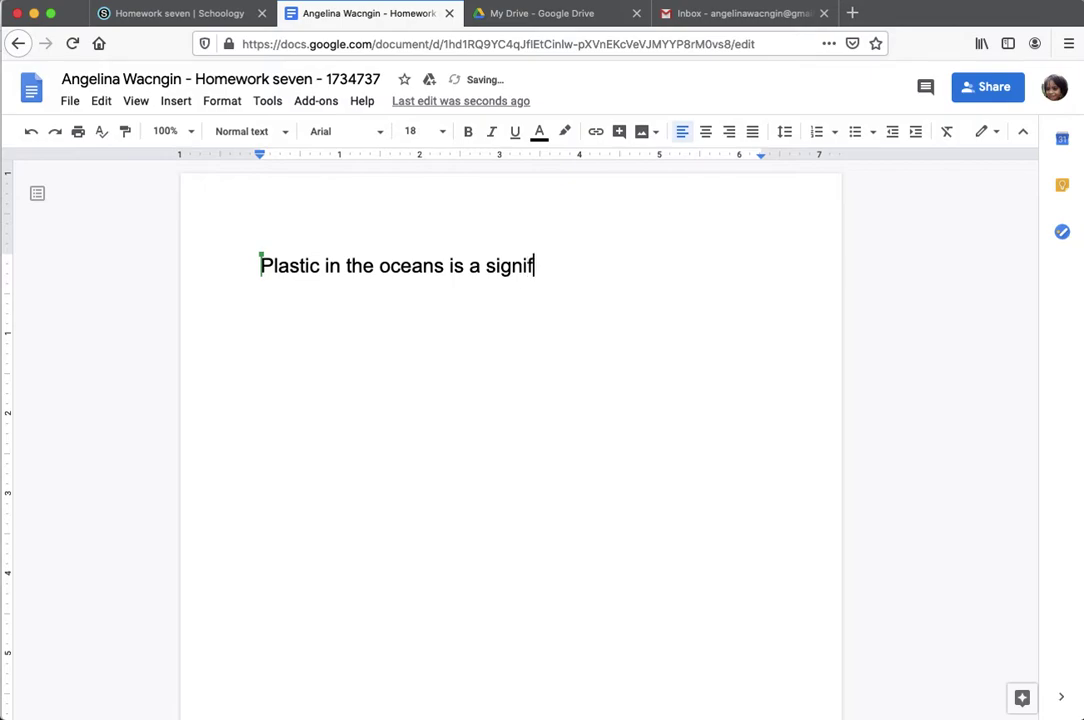
{"action": "type", "text": "icant envi"}
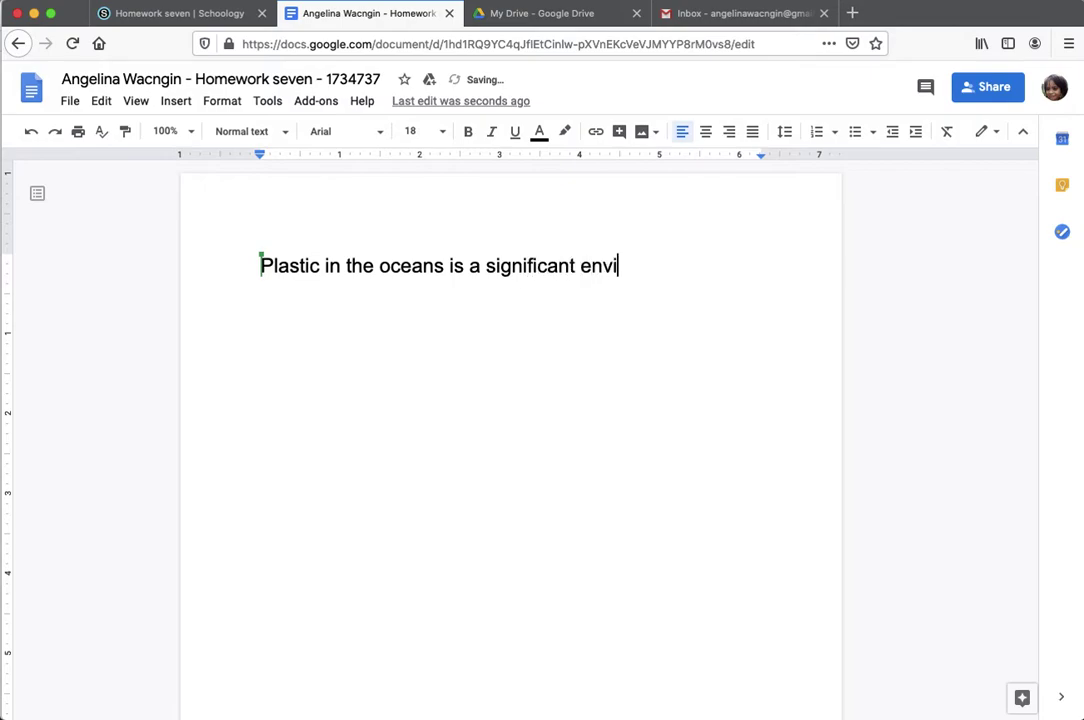
{"action": "type", "text": "ronmental concern."}
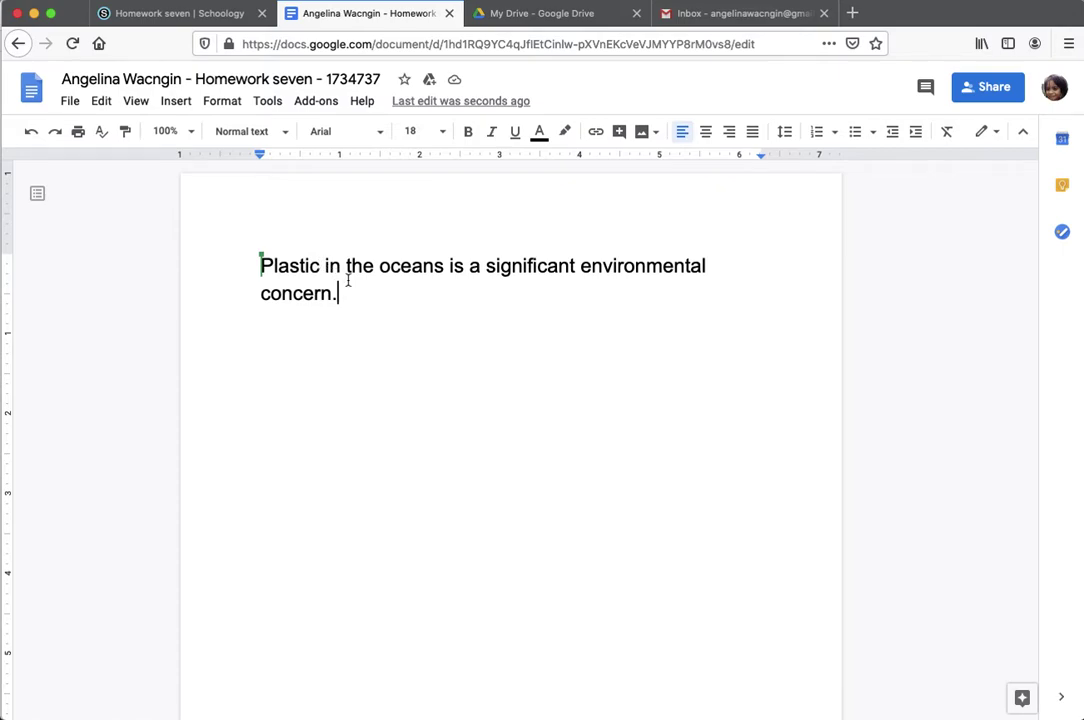
Close the Google Docs tab and submit the Homework seven assignment as the student.
{"action": "left_click", "coordinate": [449, 14]}
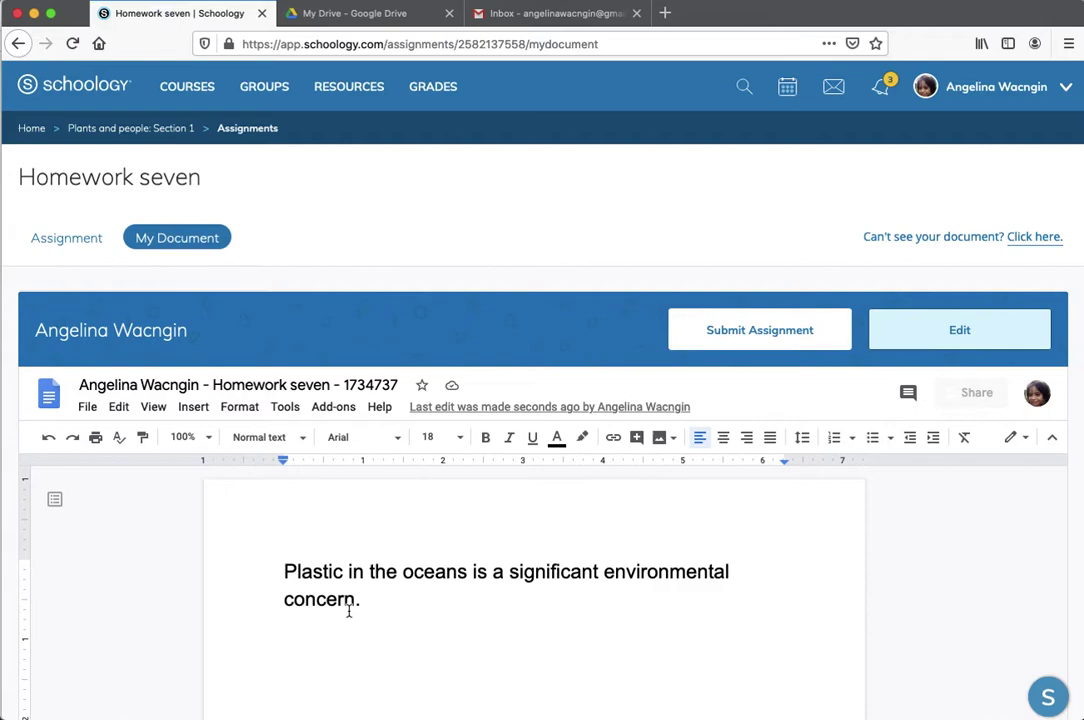
{"action": "left_click", "coordinate": [753, 329]}
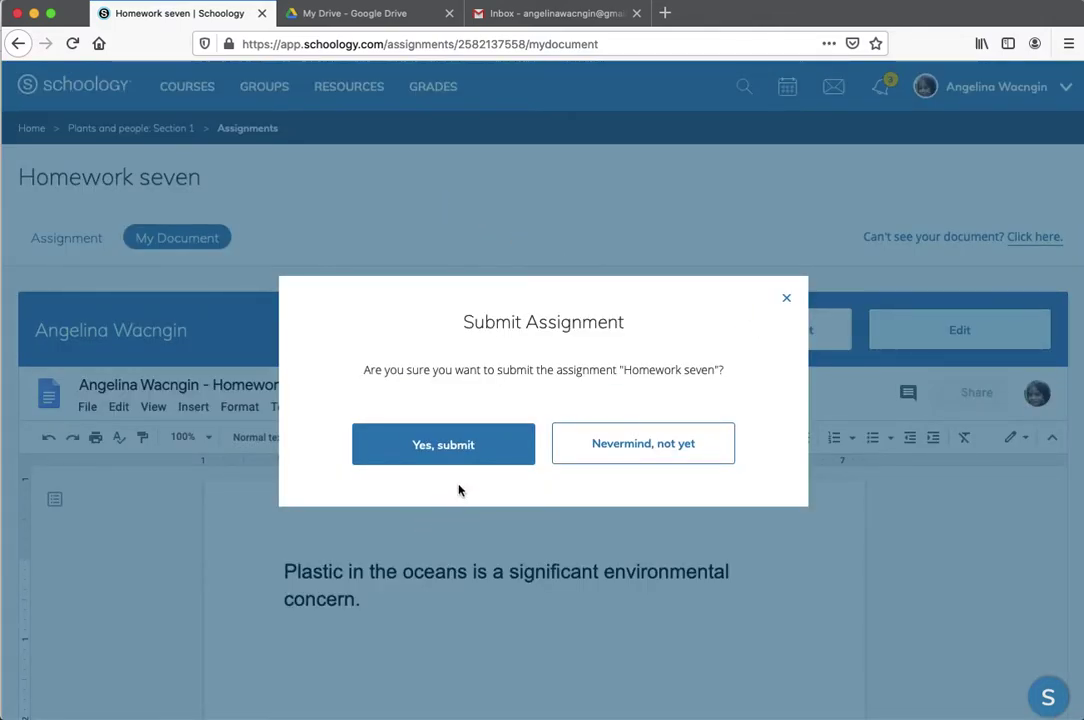
{"action": "left_click", "coordinate": [486, 459]}
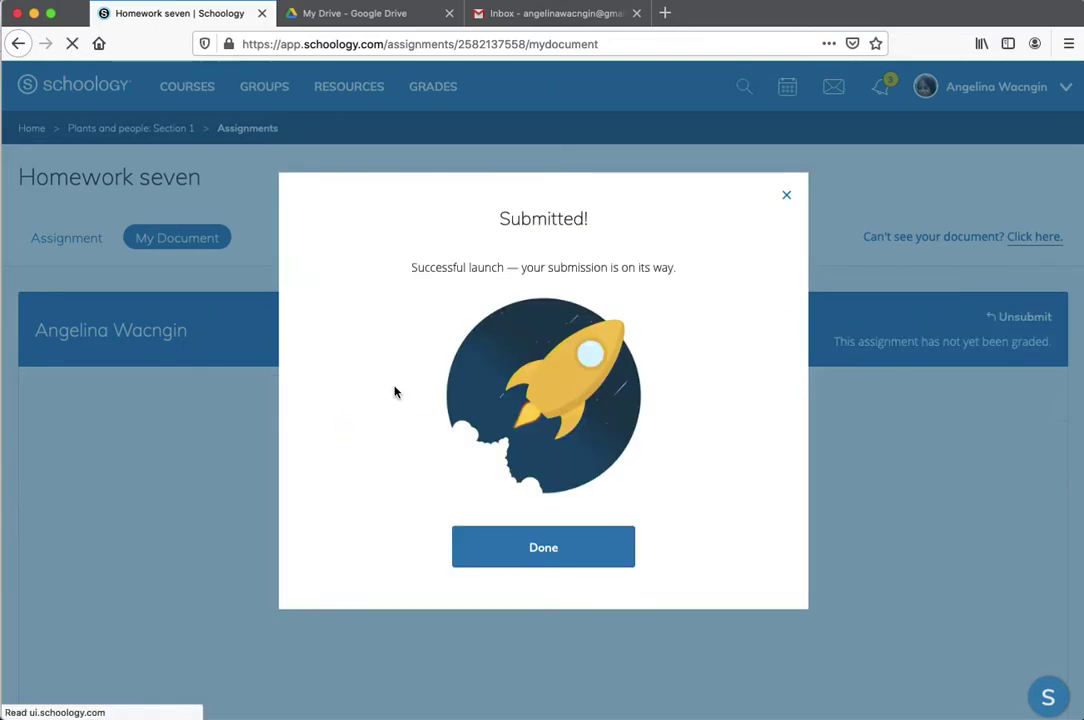
{"action": "left_click", "coordinate": [525, 563]}
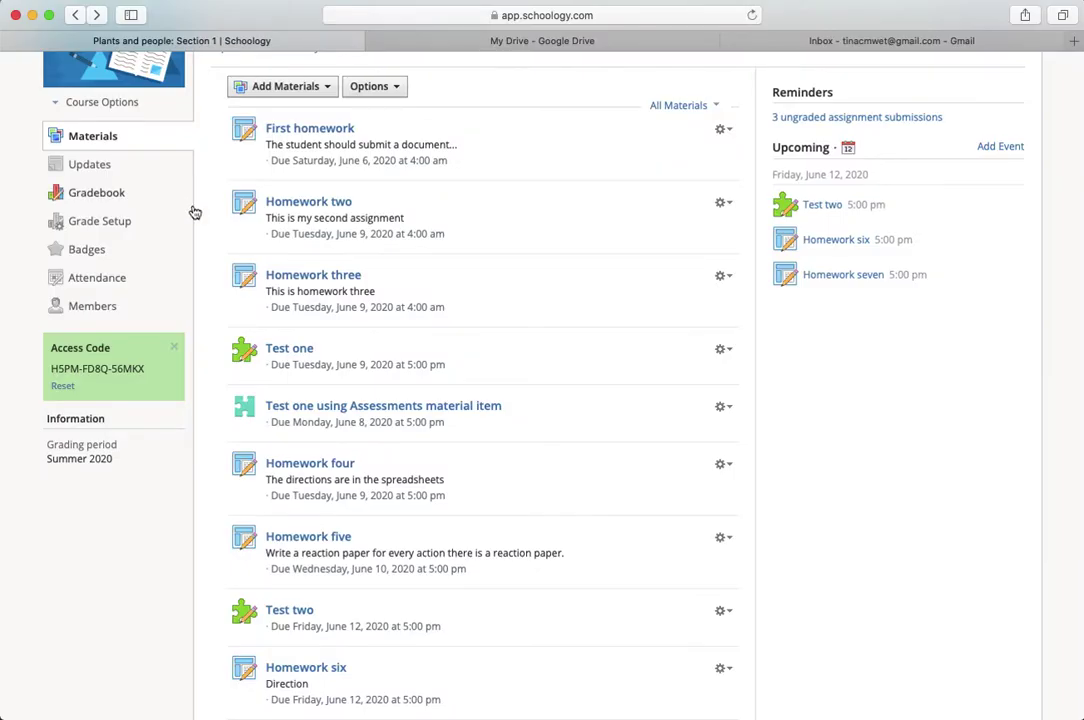
In the teacher's Safari window, open Homework seven from the course materials and bring up the student's submitted document in Google Docs.
{"action": "scroll", "coordinate": [210, 225], "scroll_direction": "down", "scroll_amount": 5}
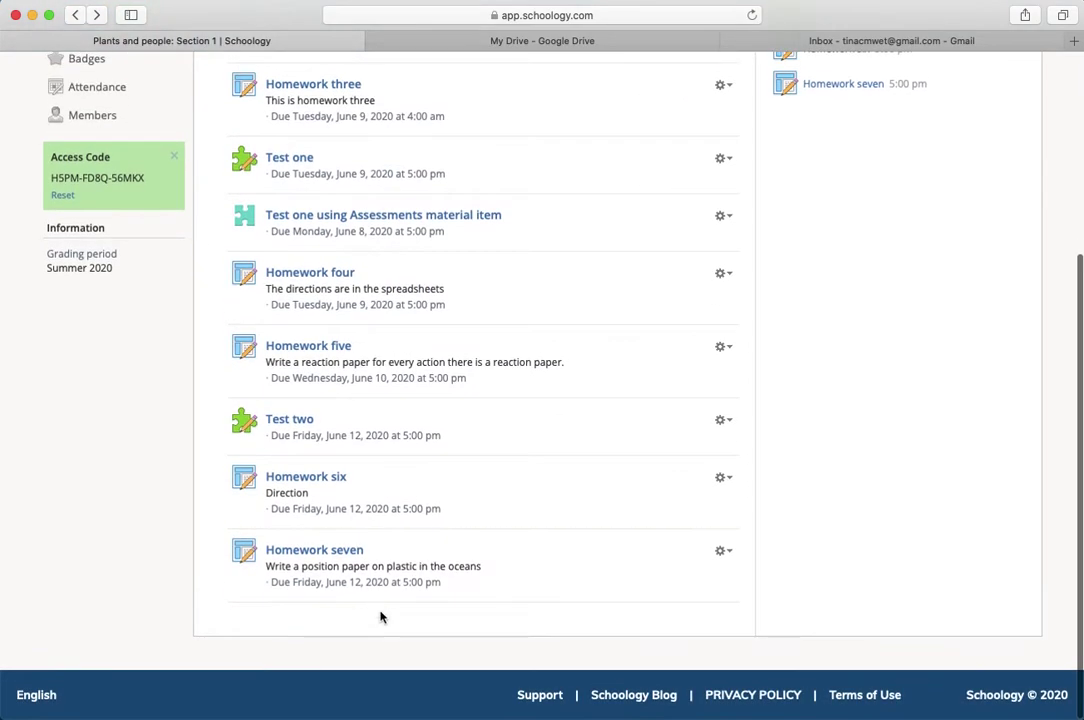
{"action": "left_click", "coordinate": [349, 552]}
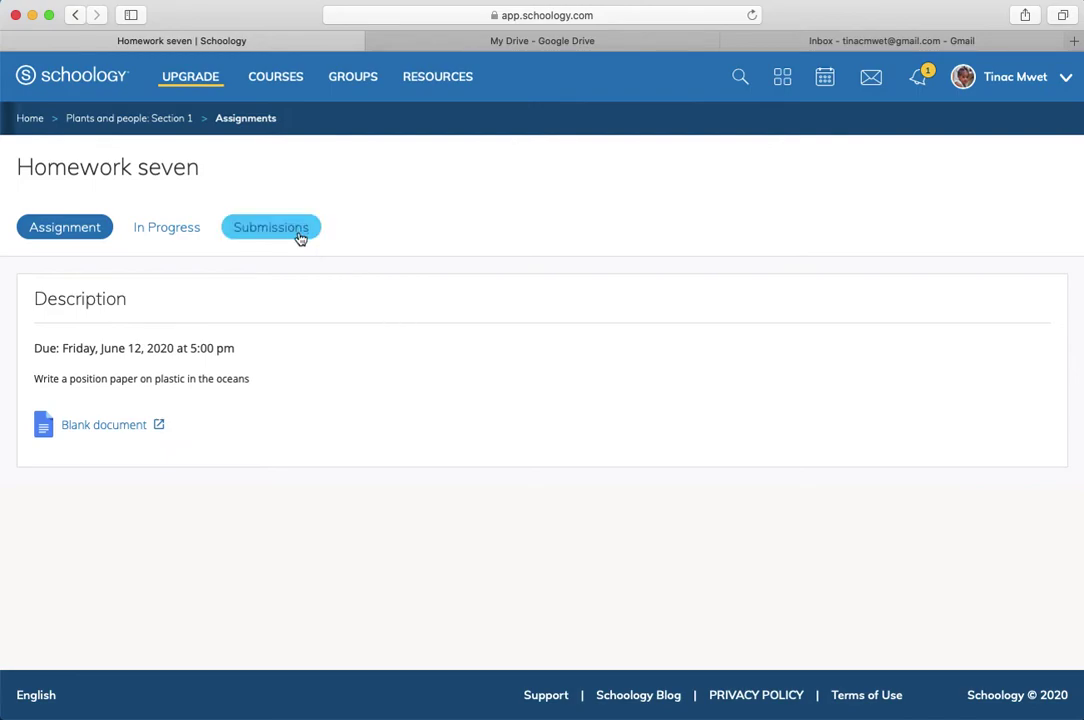
{"action": "left_click", "coordinate": [300, 235]}
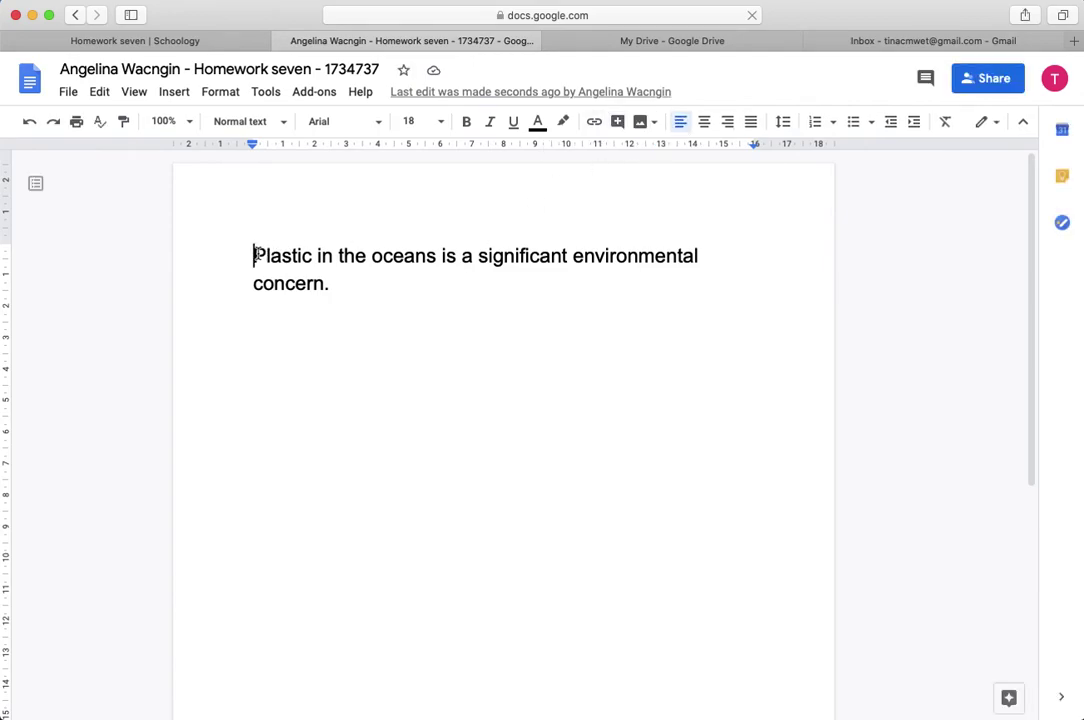
Highlight the words "Plastic in the oceans" in orange.
{"action": "left_click_drag", "start_coordinate": [258, 256], "coordinate": [441, 256]}
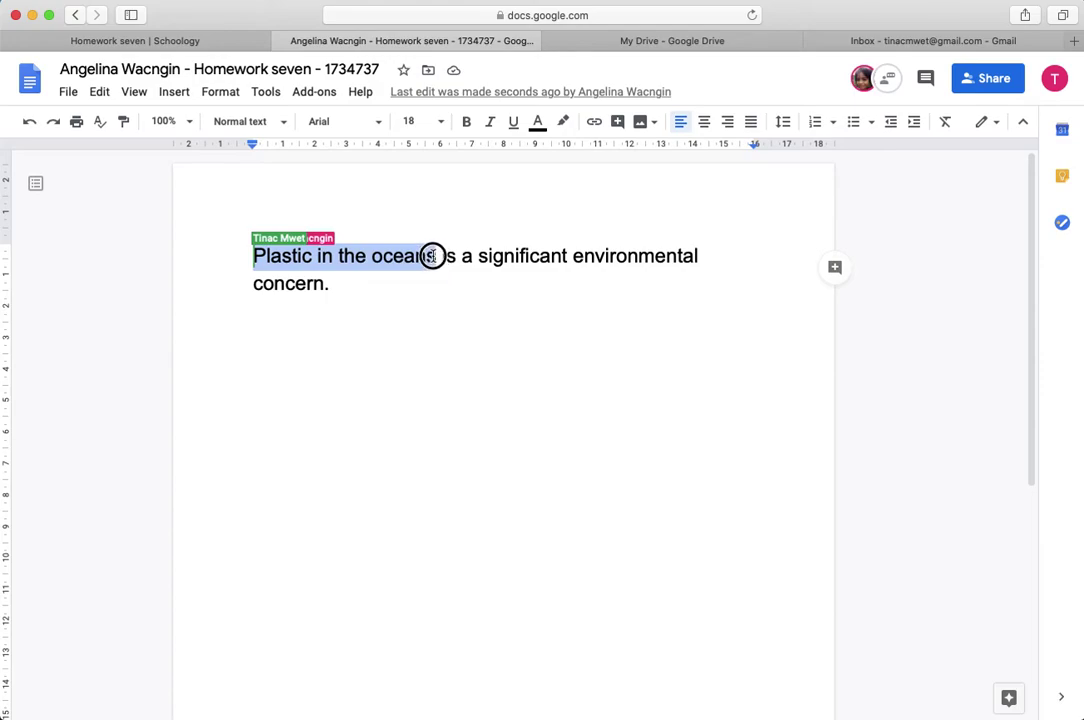
{"action": "left_click_drag", "start_coordinate": [432, 256], "coordinate": [437, 256]}
{"action": "left_click", "coordinate": [563, 121]}
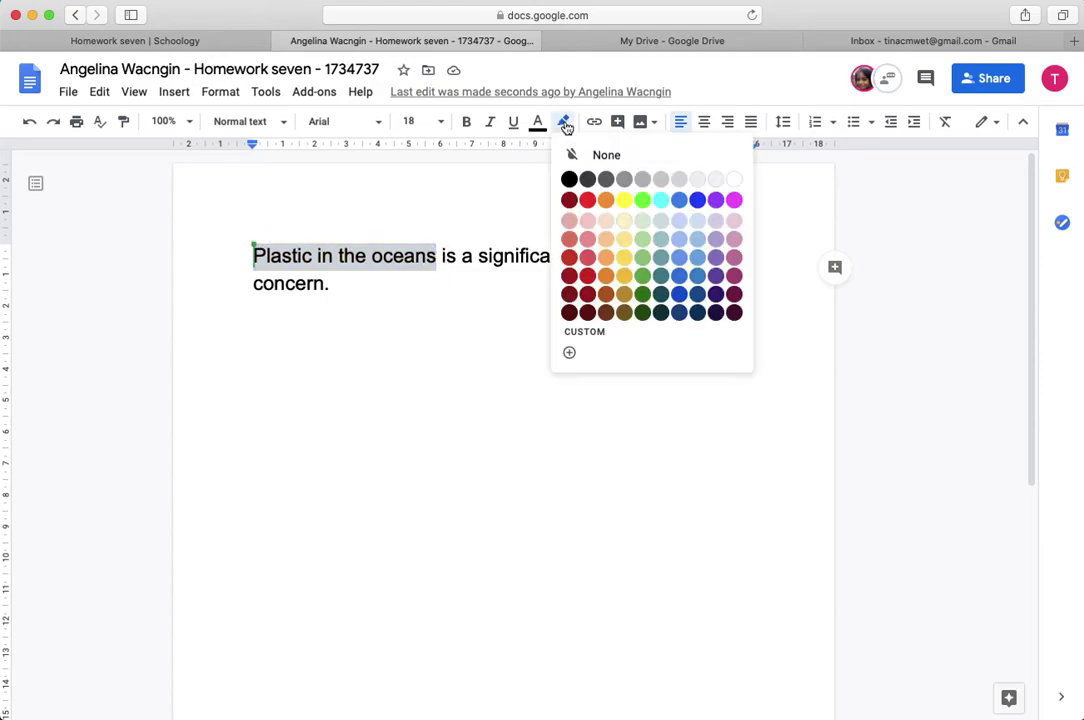
{"action": "left_click", "coordinate": [606, 203]}
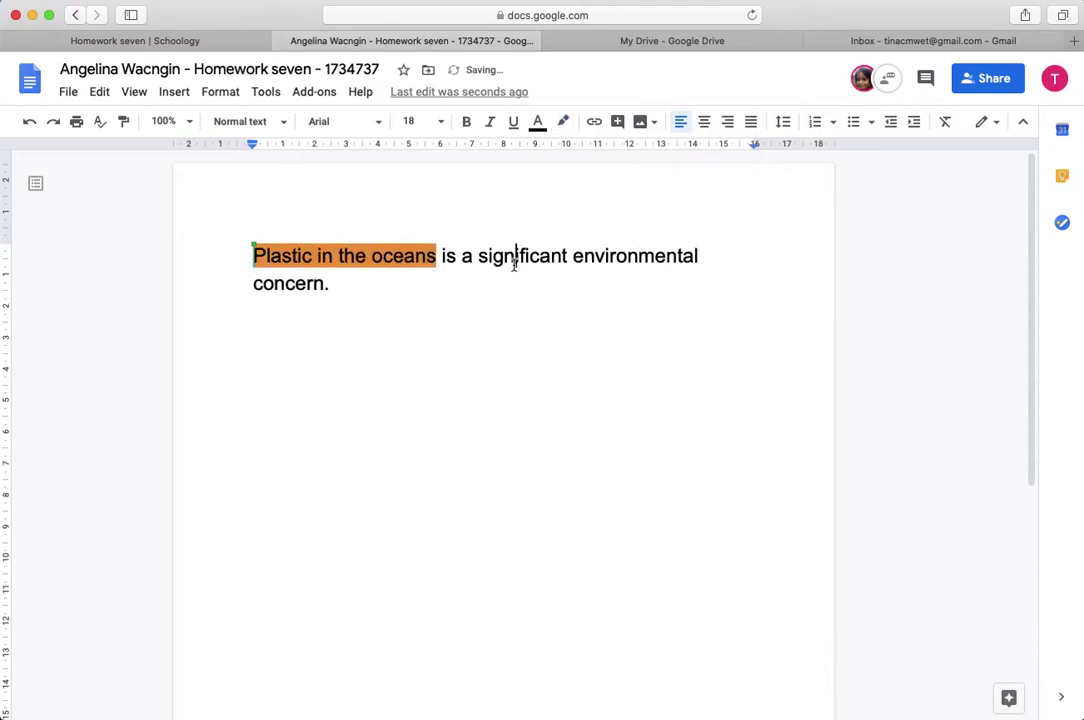
Attach the comment "Add a comment to the document" to the word "concern".
{"action": "left_click", "coordinate": [700, 252]}
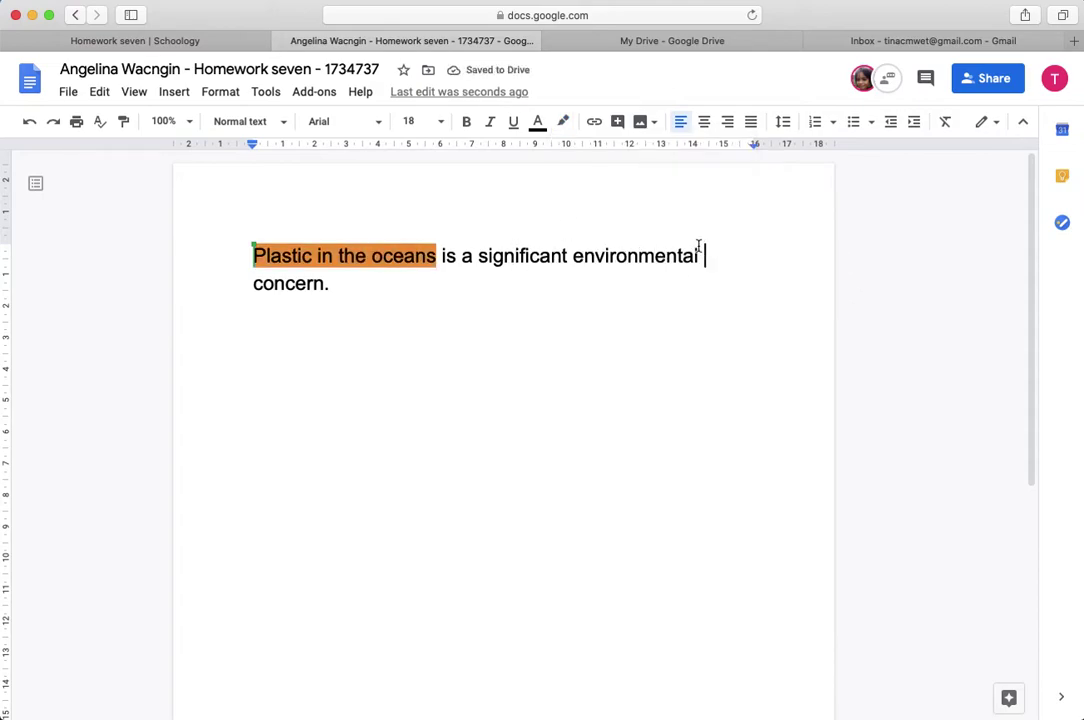
{"action": "left_click", "coordinate": [618, 123]}
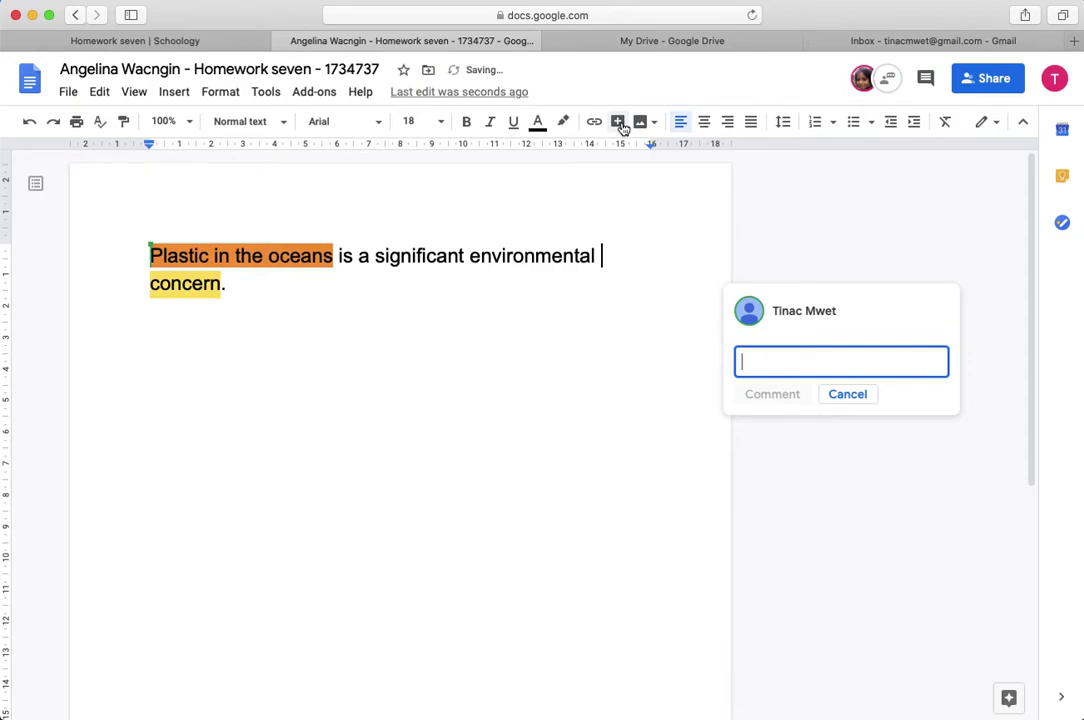
{"action": "type", "text": "A"}
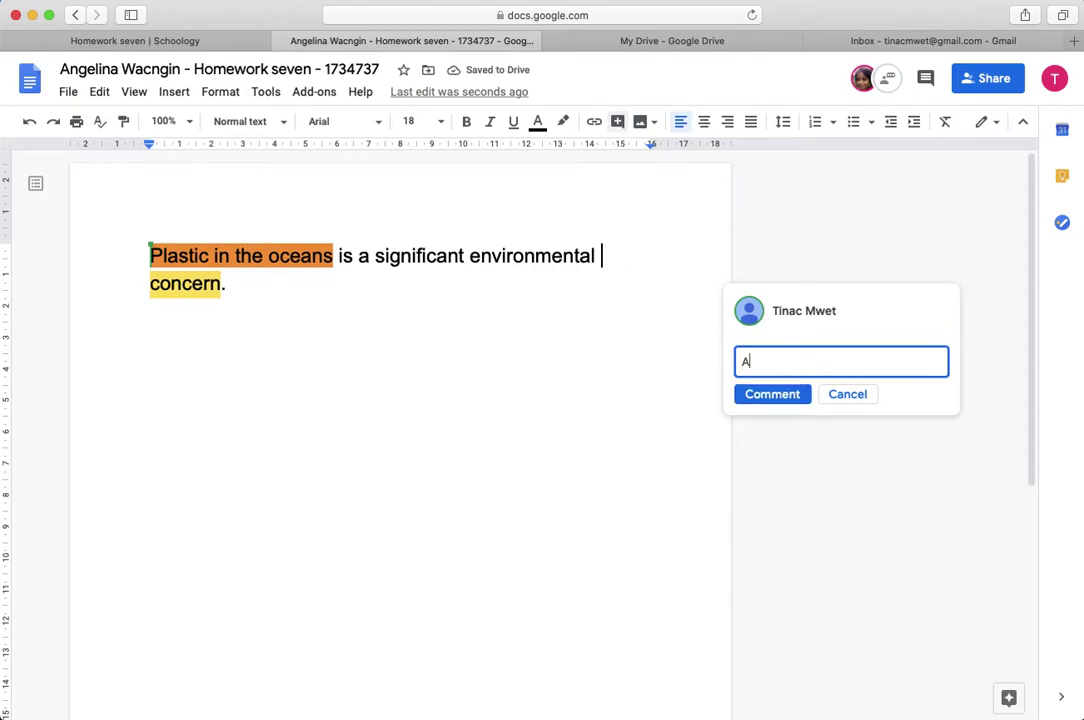
{"action": "type", "text": "dd a comm"}
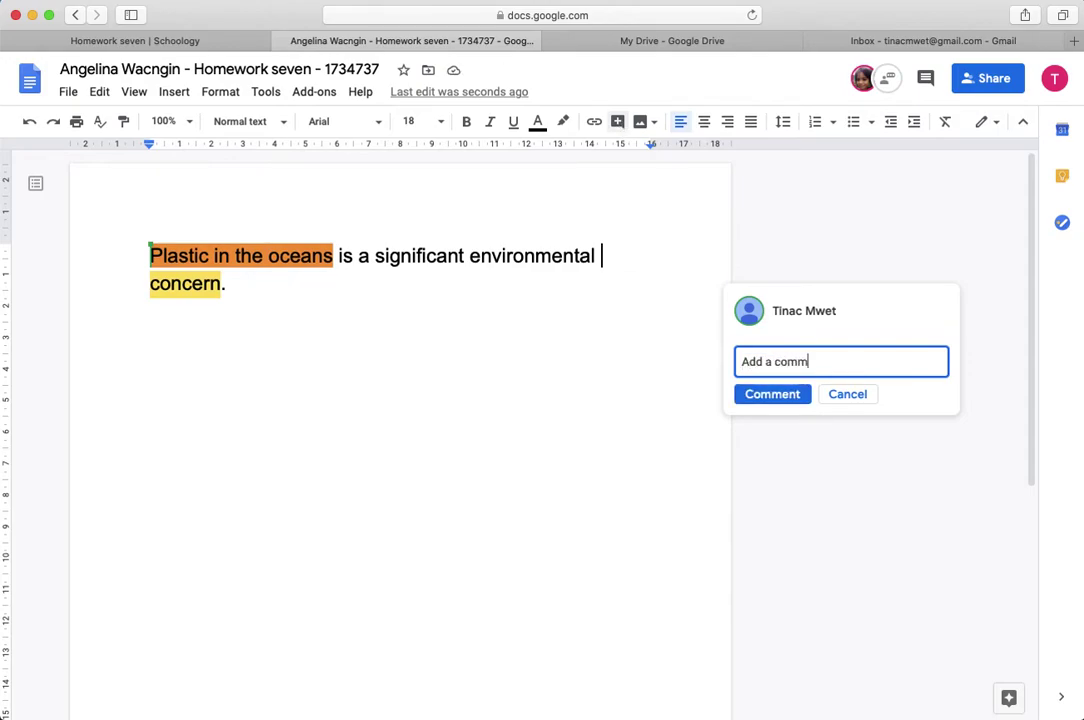
{"action": "type", "text": "ent to the document"}
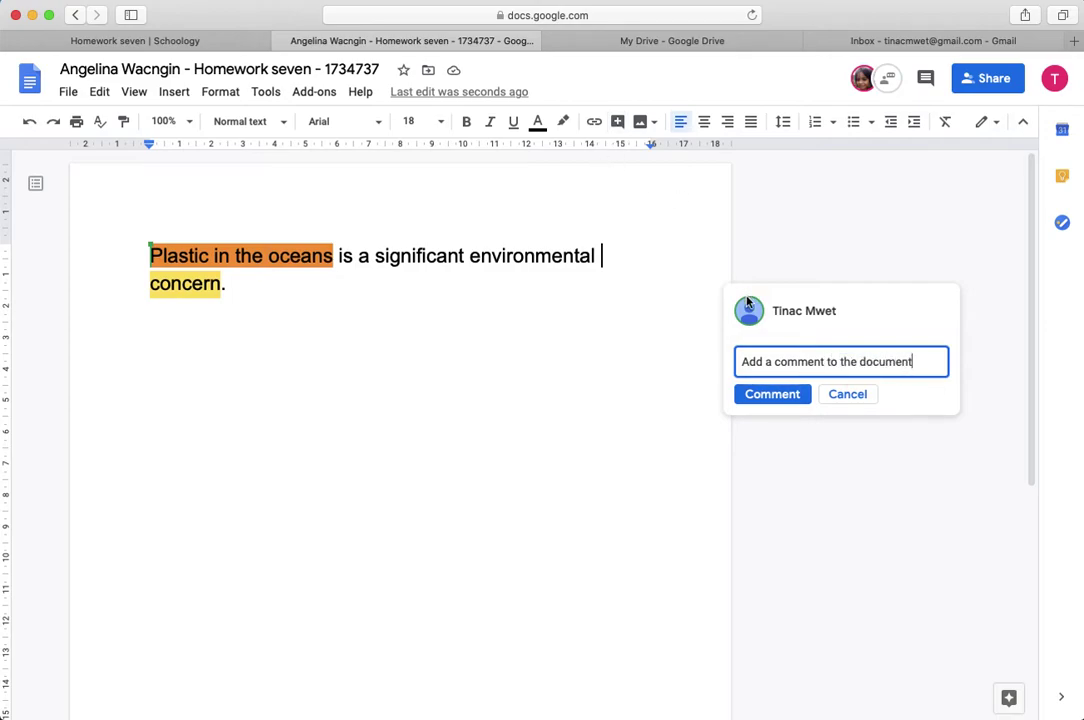
{"action": "left_click", "coordinate": [760, 398]}
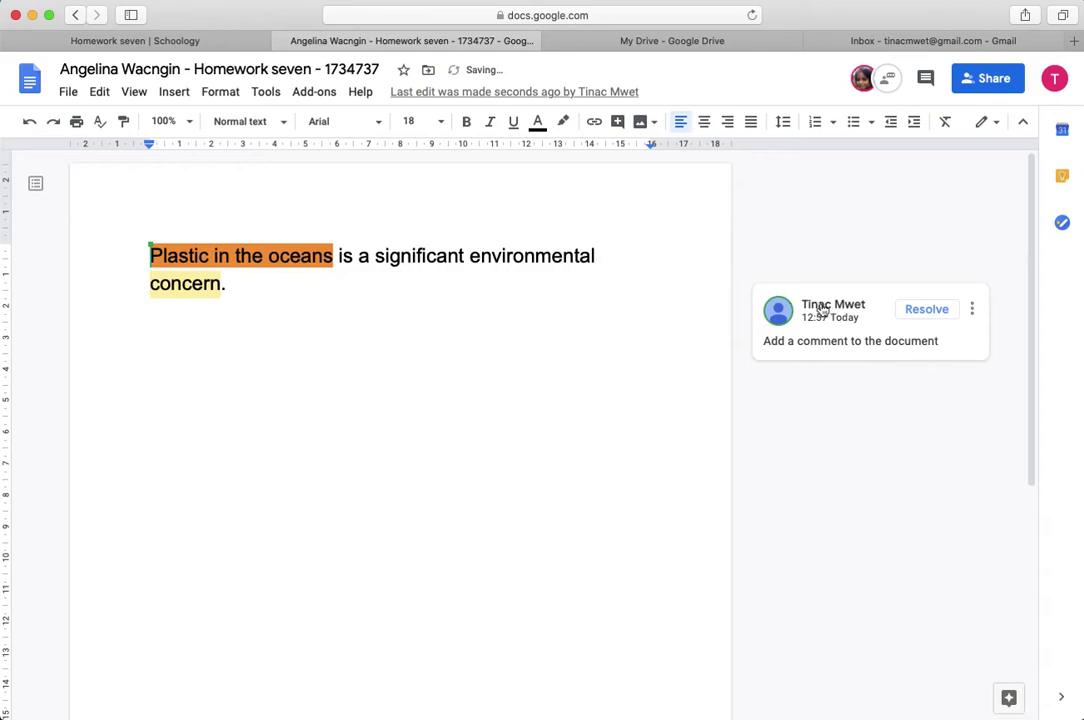
Insert two line breaks after the end of the sentence.
{"action": "left_click", "coordinate": [322, 296]}
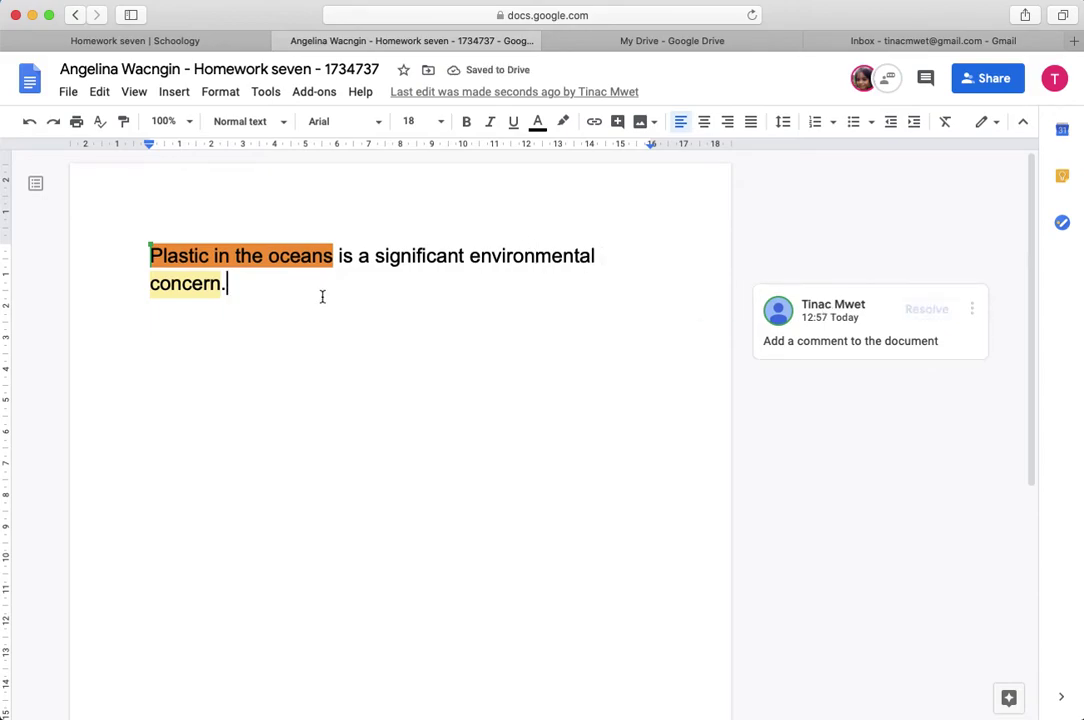
{"action": "key", "text": "Return"}
{"action": "key", "text": "Return"}
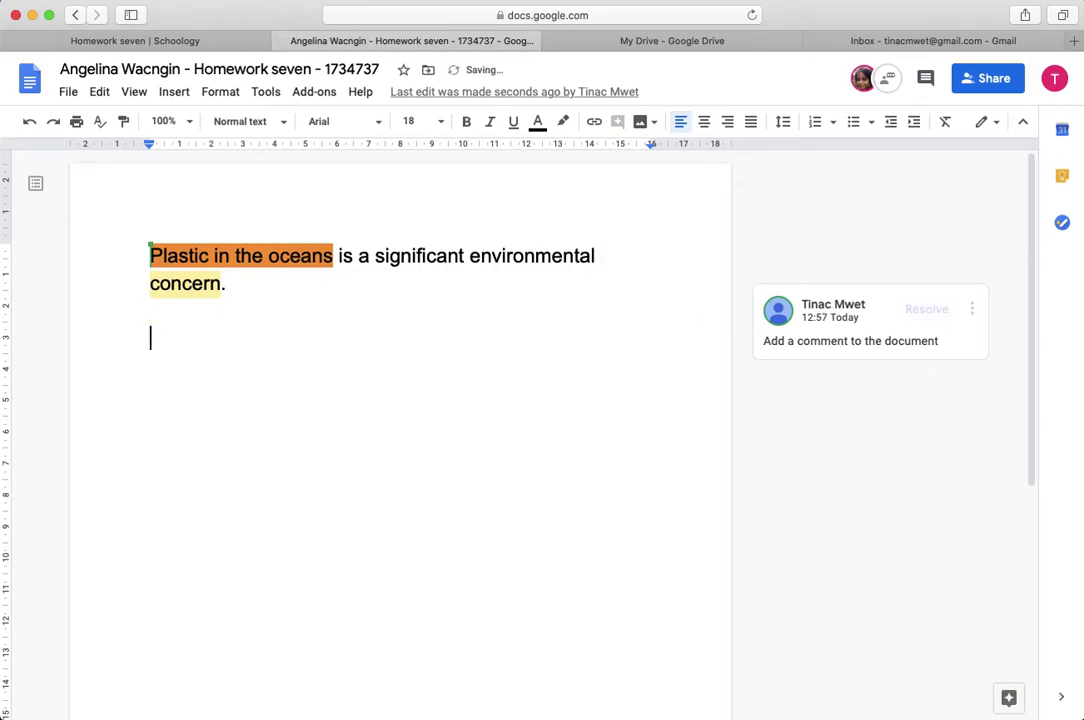
{"action": "left_click", "coordinate": [186, 284]}
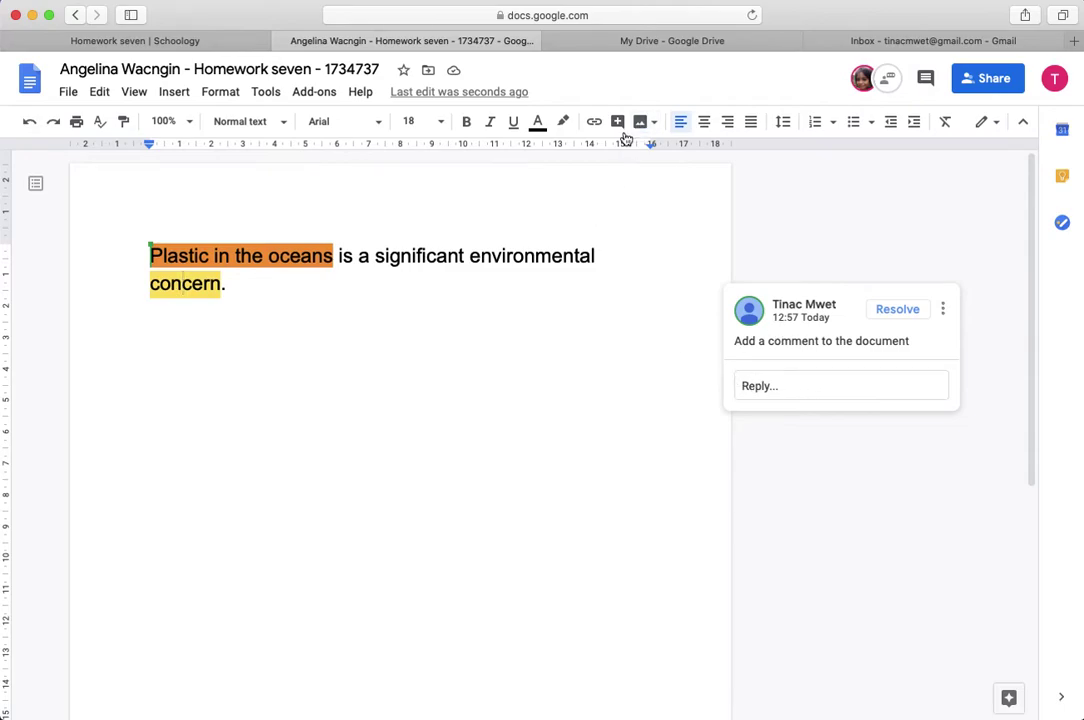
{"action": "left_click", "coordinate": [560, 124]}
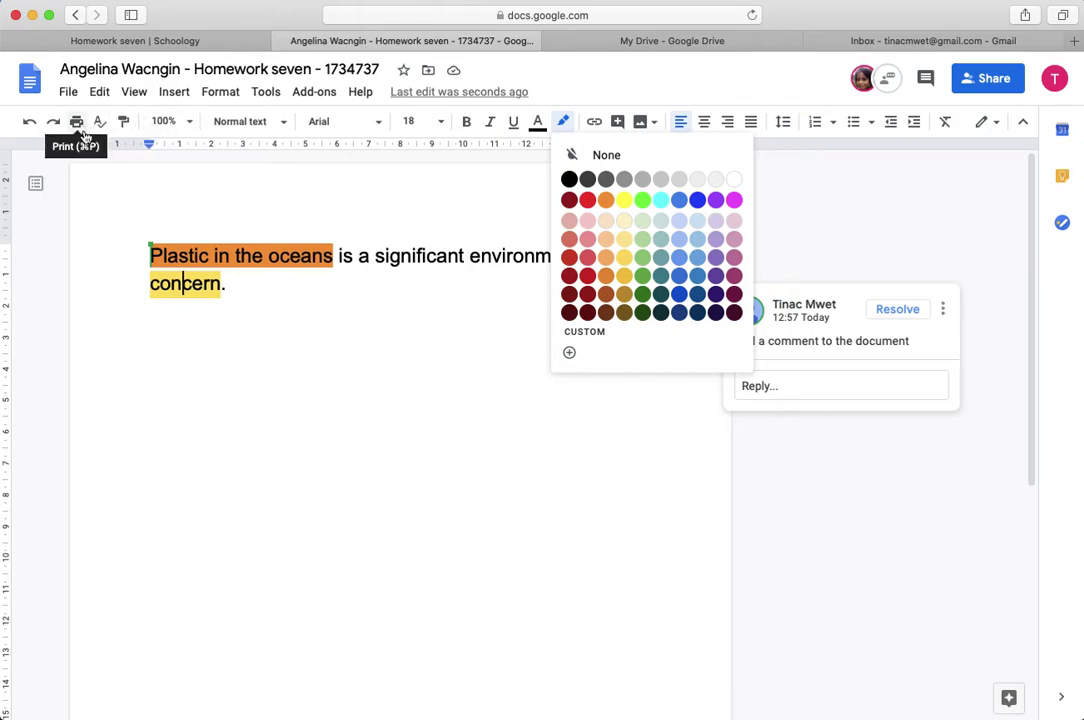
{"action": "left_click", "coordinate": [999, 125]}
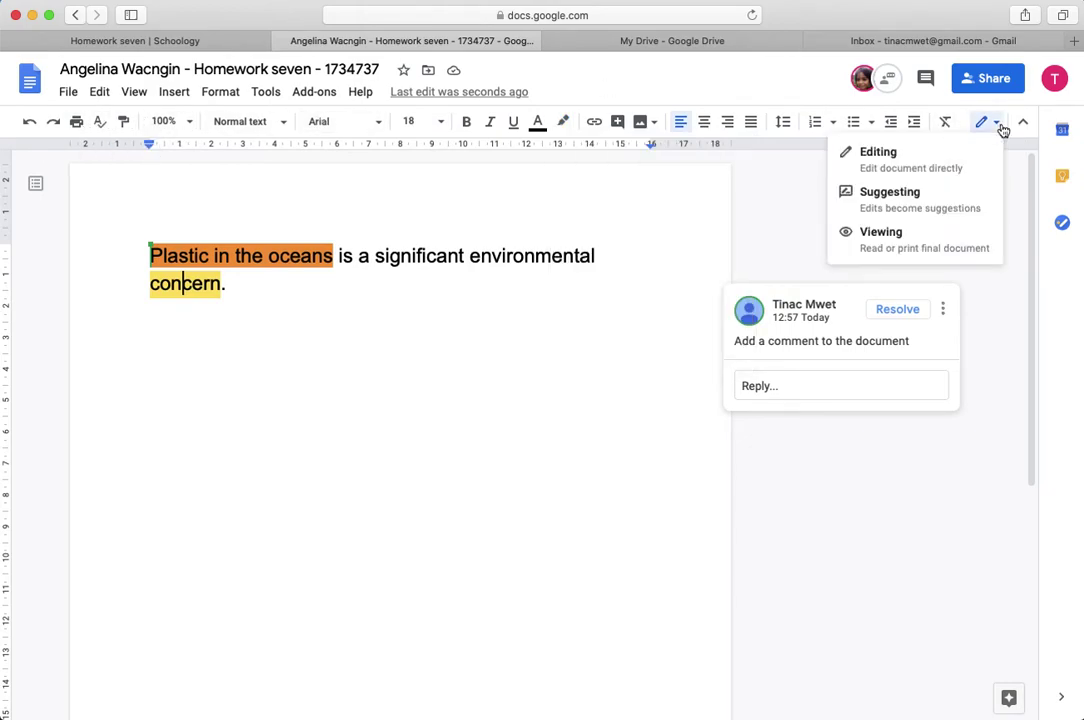
{"action": "left_click", "coordinate": [795, 102]}
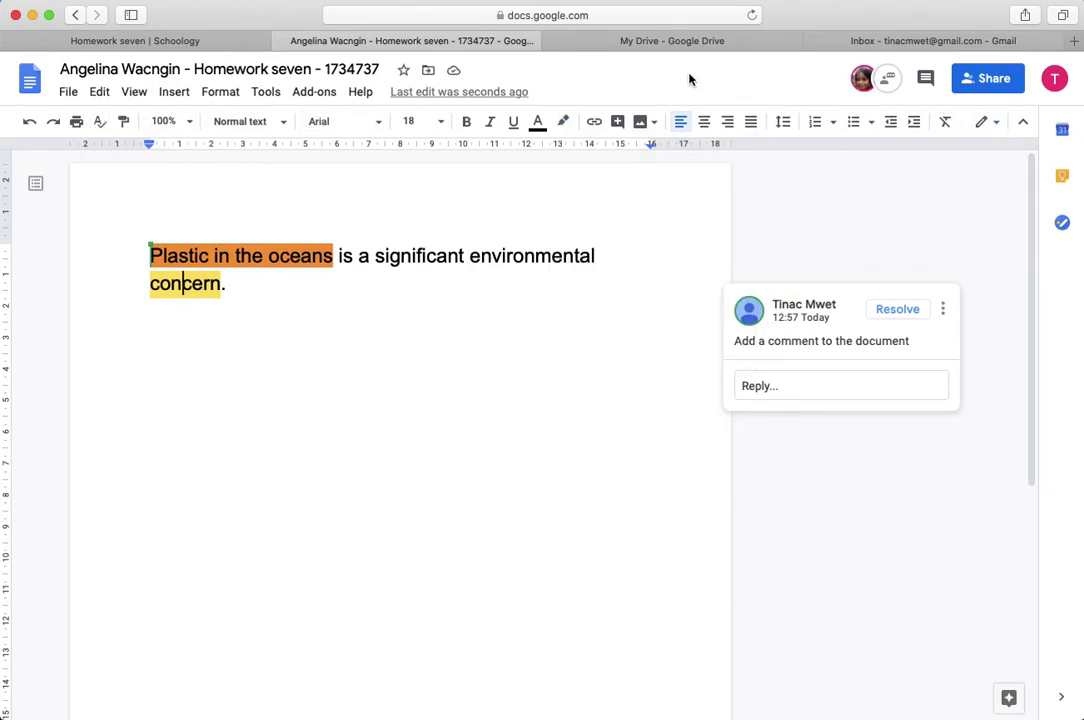
{"action": "left_click", "coordinate": [176, 94]}
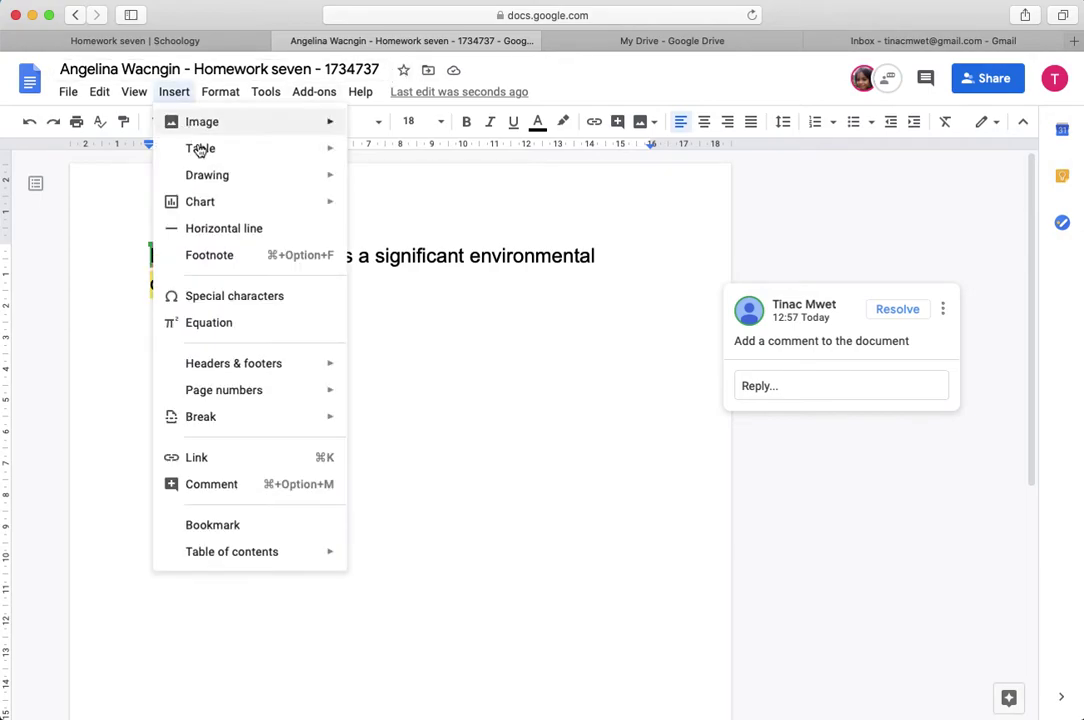
{"action": "mouse_move", "coordinate": [220, 181]}
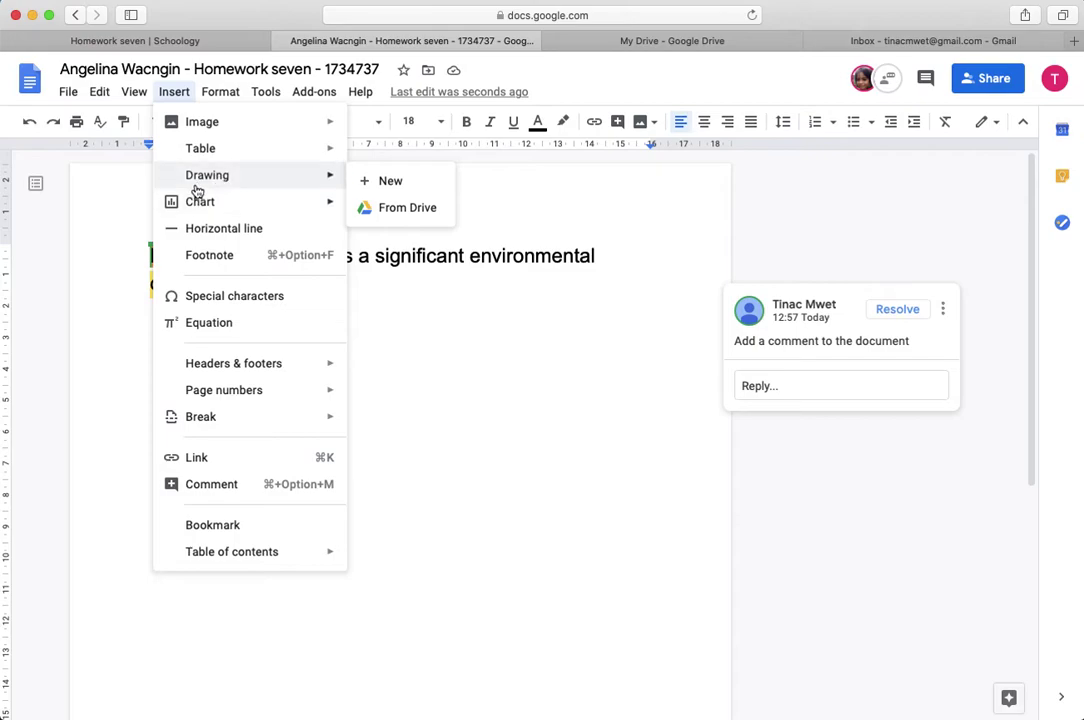
{"action": "left_click", "coordinate": [600, 358]}
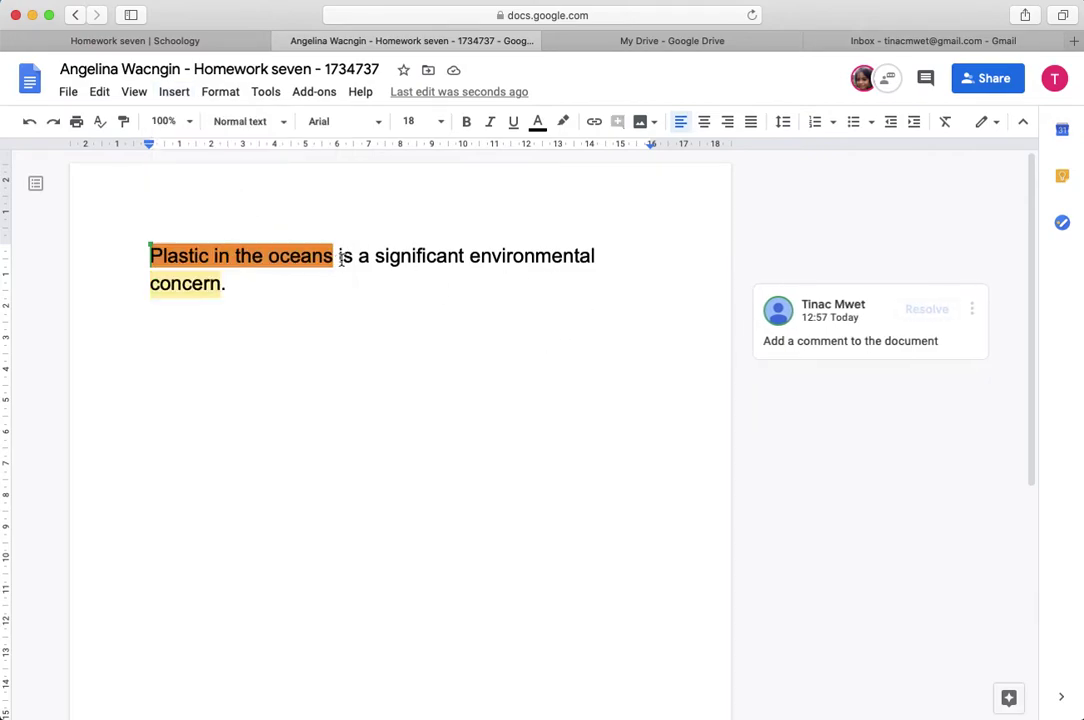
Attach the comment "This word is misspelled." to the word "significant".
{"action": "double_click", "coordinate": [398, 258]}
{"action": "left_click", "coordinate": [733, 268]}
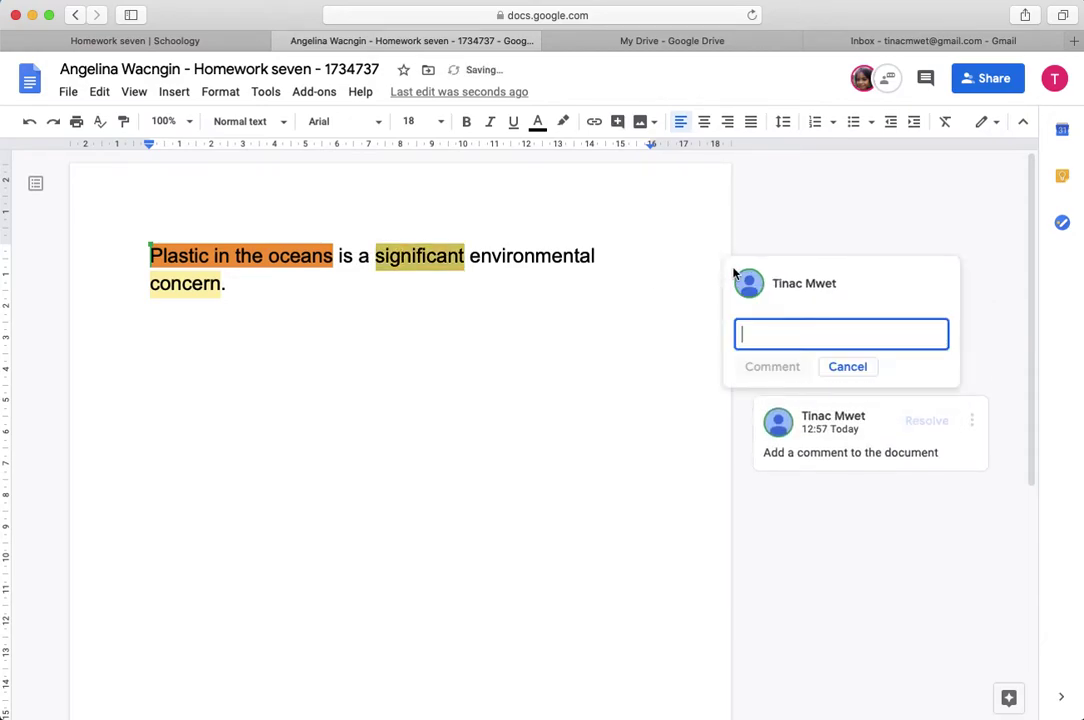
{"action": "type", "text": "This iwo"}
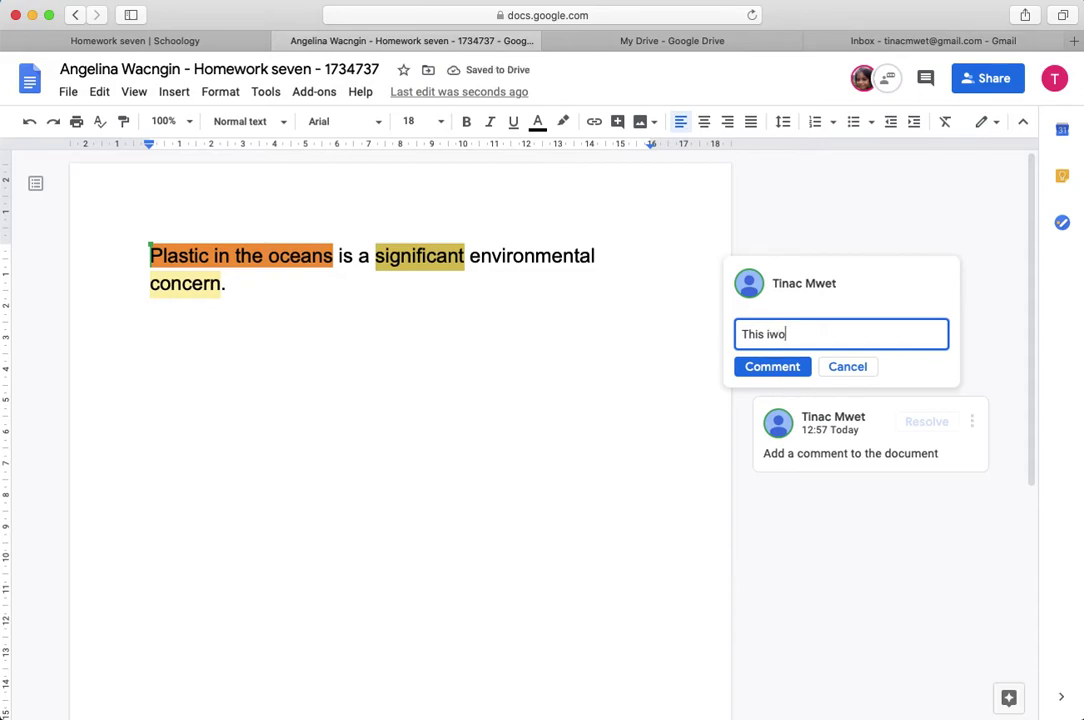
{"action": "type", "text": "d is misspeel"}
{"action": "key", "text": "BackSpace"}
{"action": "key", "text": "BackSpace"}
{"action": "key", "text": "BackSpace"}
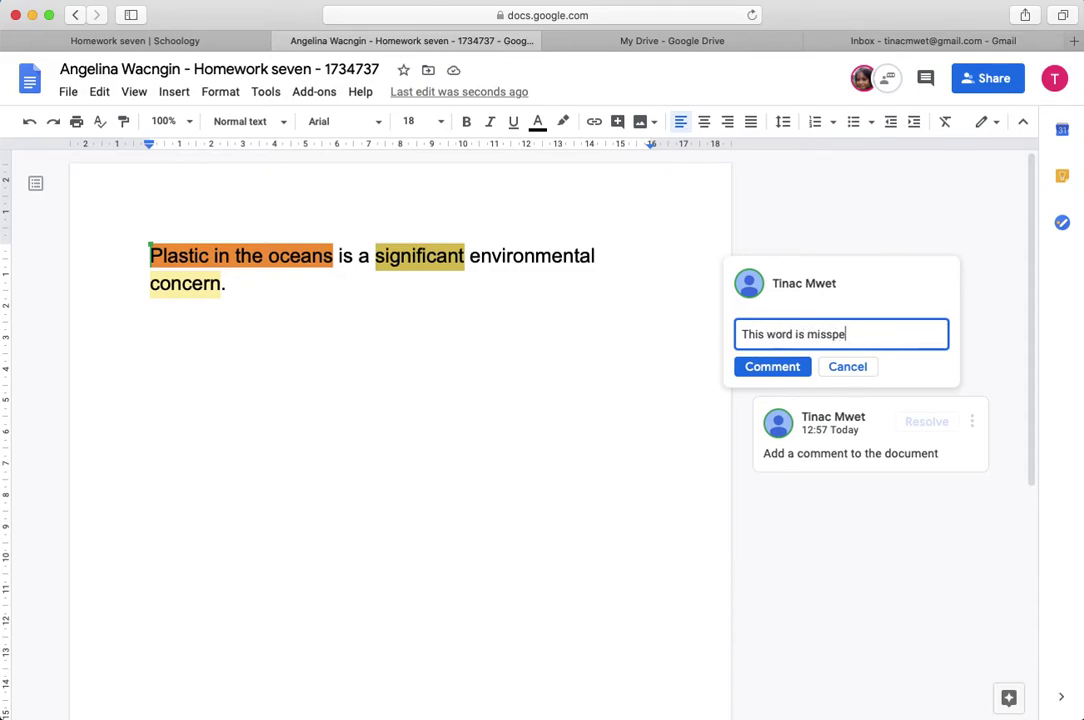
{"action": "type", "text": "lled."}
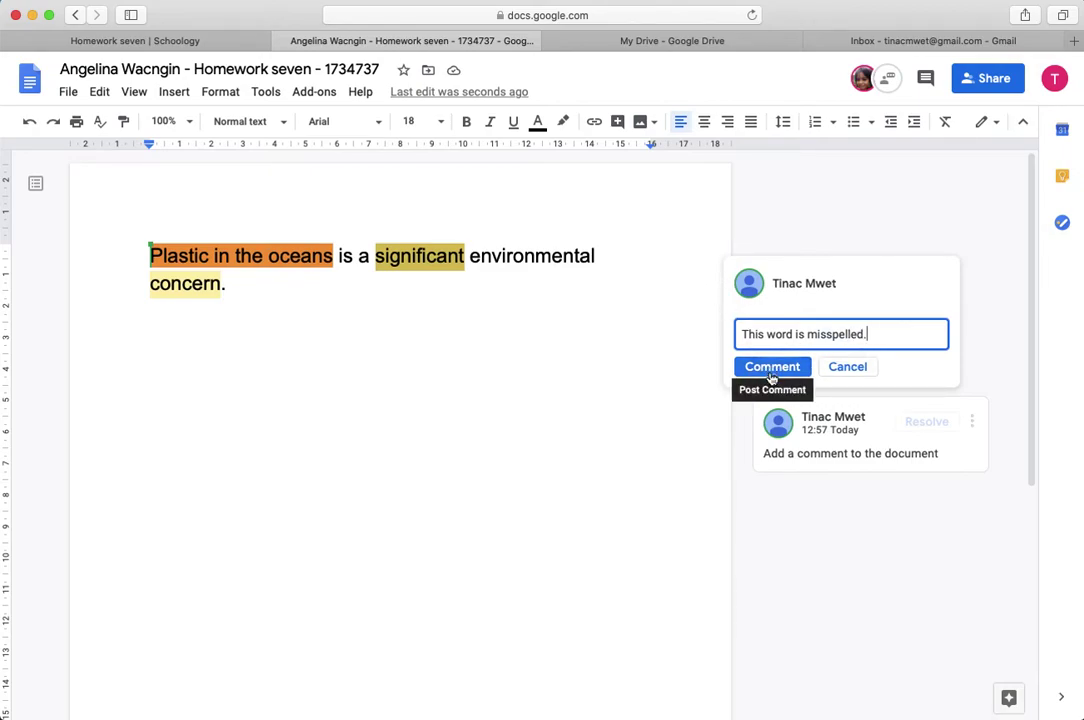
{"action": "left_click", "coordinate": [770, 367]}
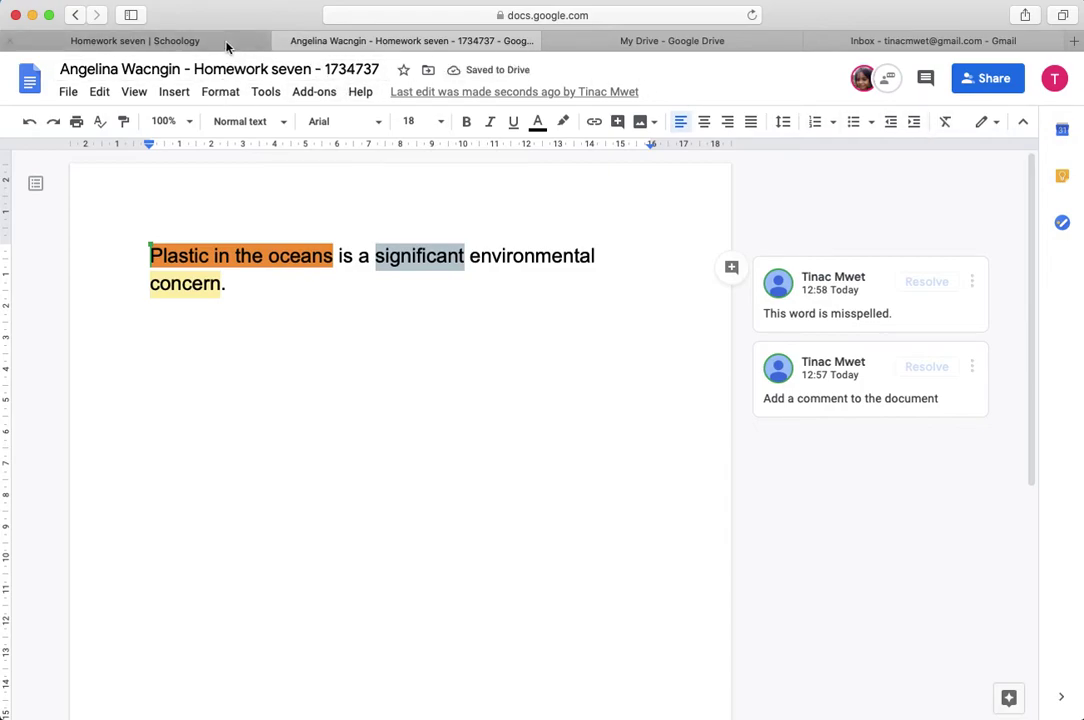
Return to the Homework seven submissions in Schoology and unsubmit the student's work.
{"action": "left_click", "coordinate": [214, 40]}
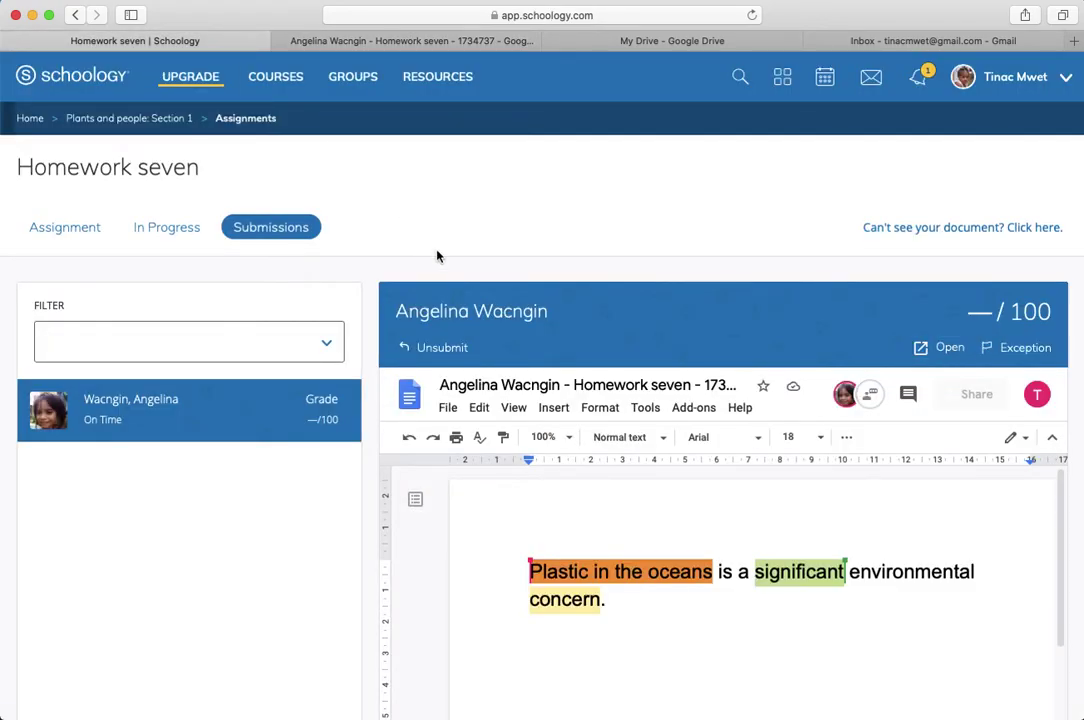
{"action": "left_click", "coordinate": [437, 350]}
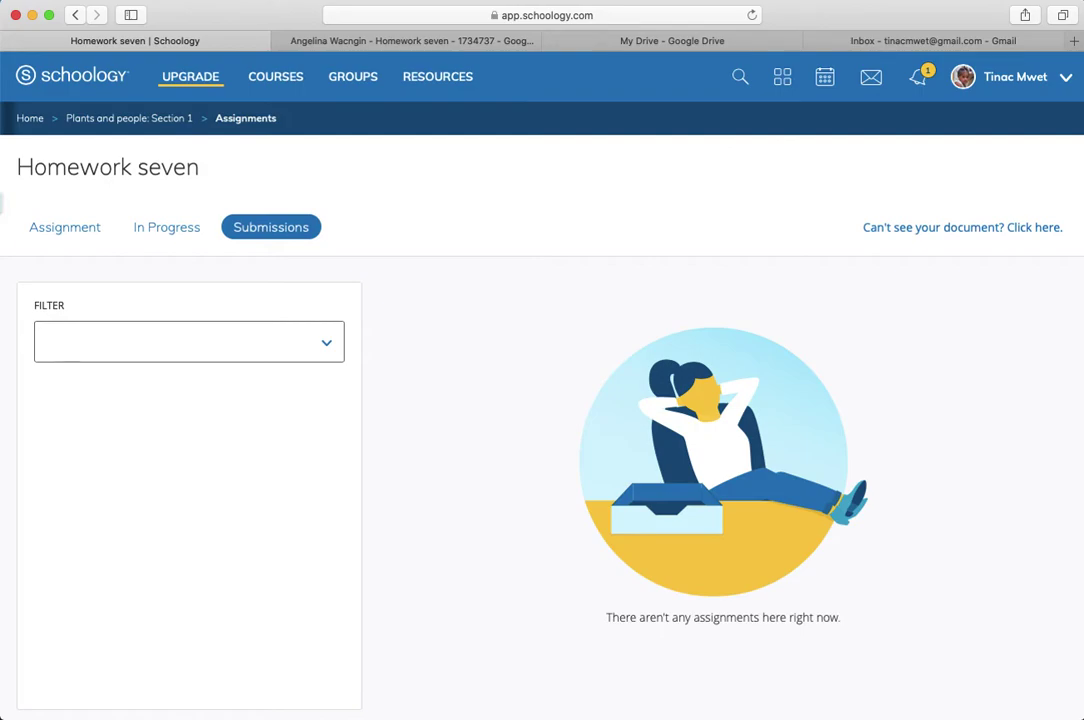
Switch to the student's Firefox window and check the Gmail inbox's Primary and Updates categories for a notification about the returned homework.
{"action": "key", "text": "super+Tab"}
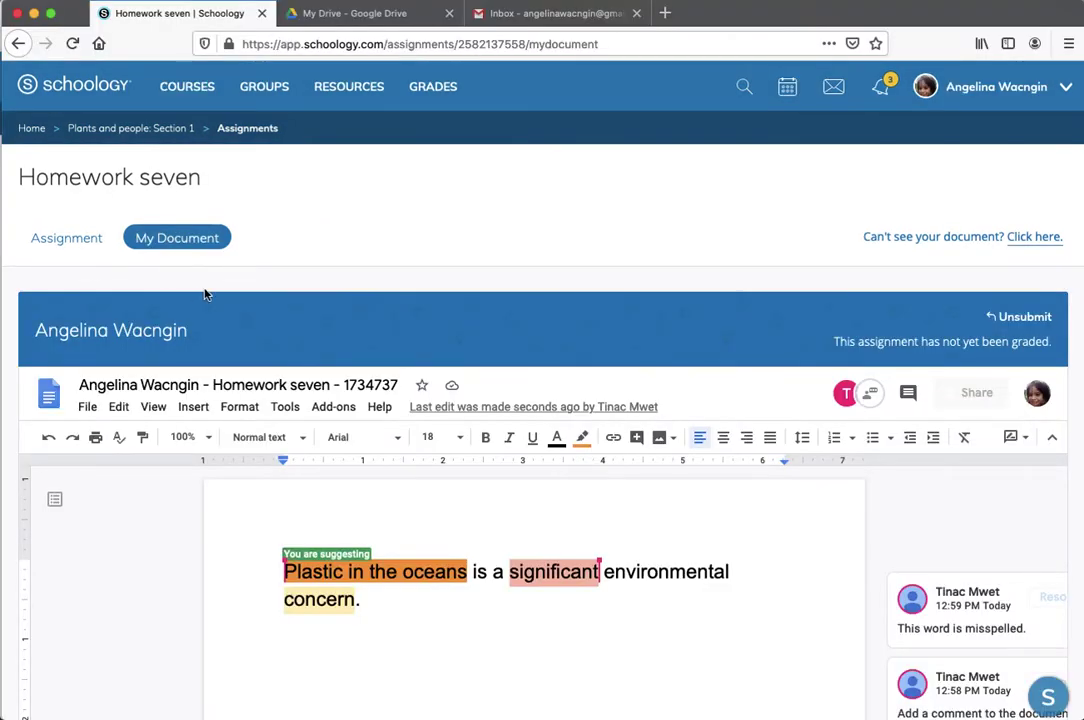
{"action": "left_click", "coordinate": [545, 14]}
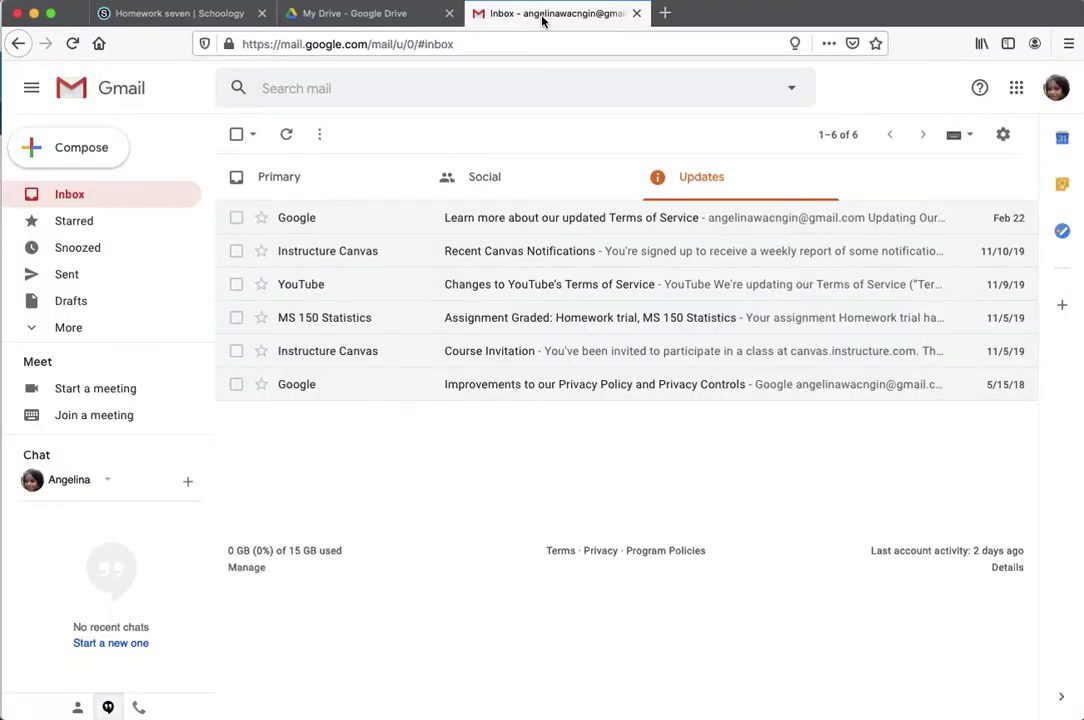
{"action": "left_click", "coordinate": [286, 134]}
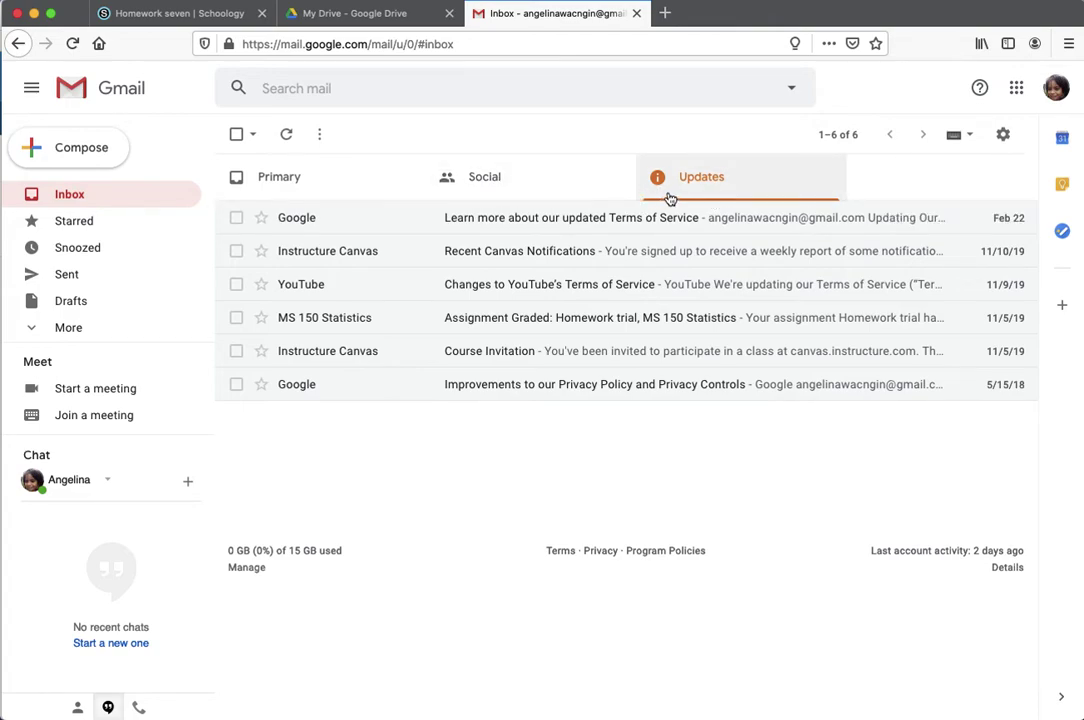
{"action": "left_click", "coordinate": [305, 186]}
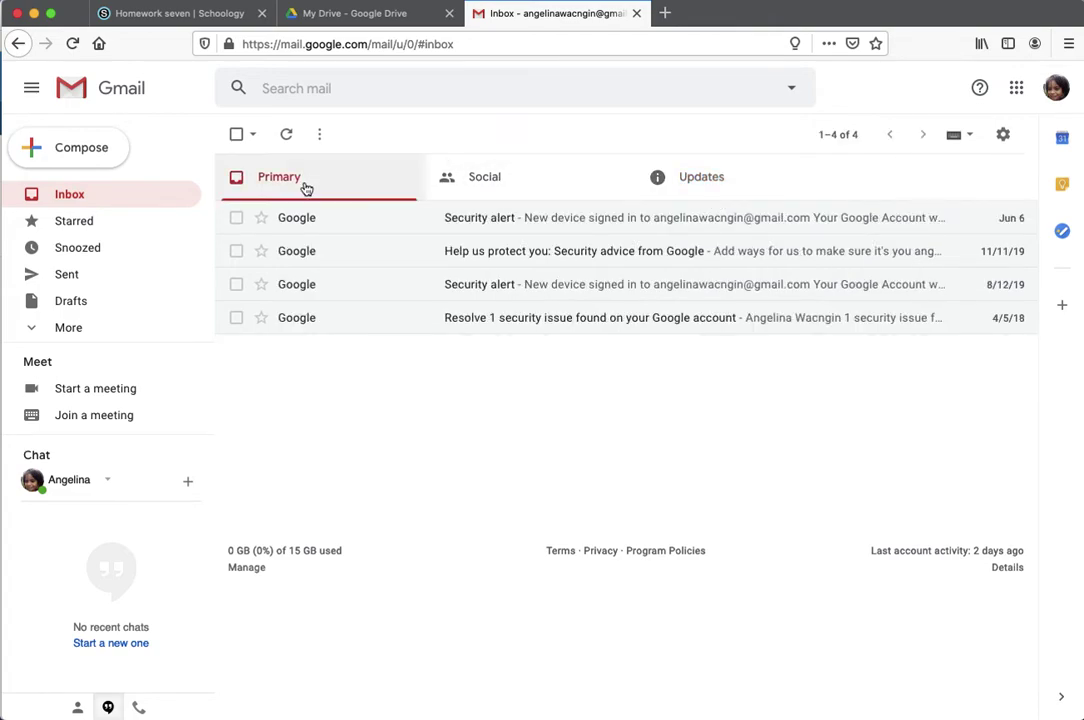
{"action": "left_click", "coordinate": [735, 184]}
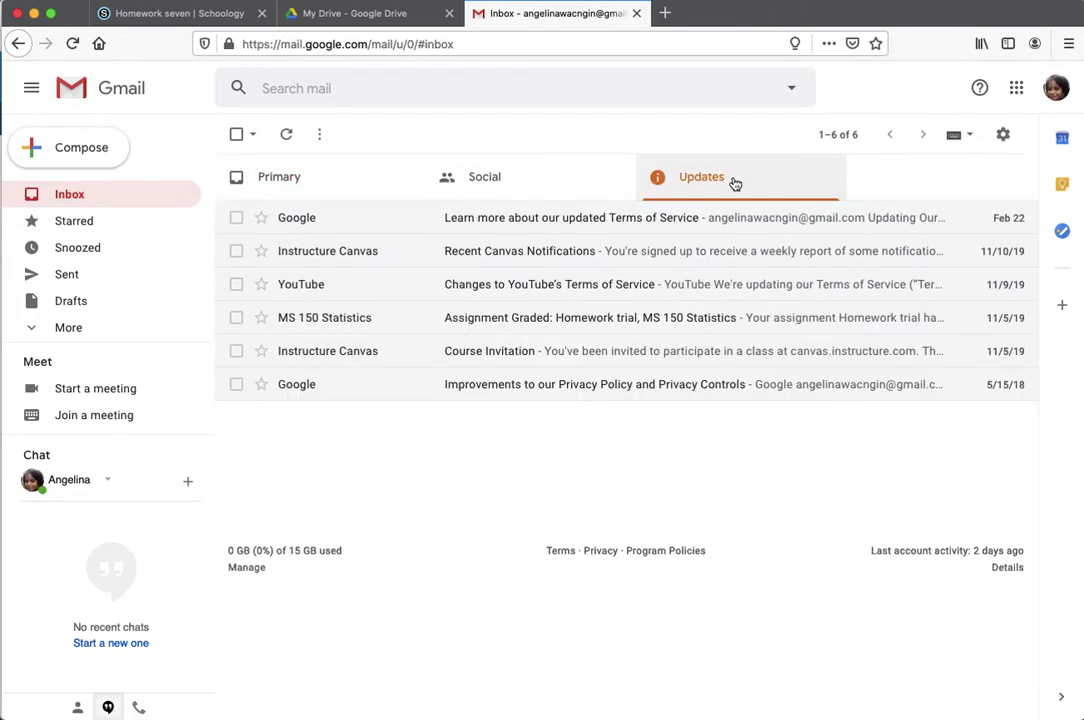
{"action": "left_click", "coordinate": [566, 192]}
{"action": "left_click", "coordinate": [336, 186]}
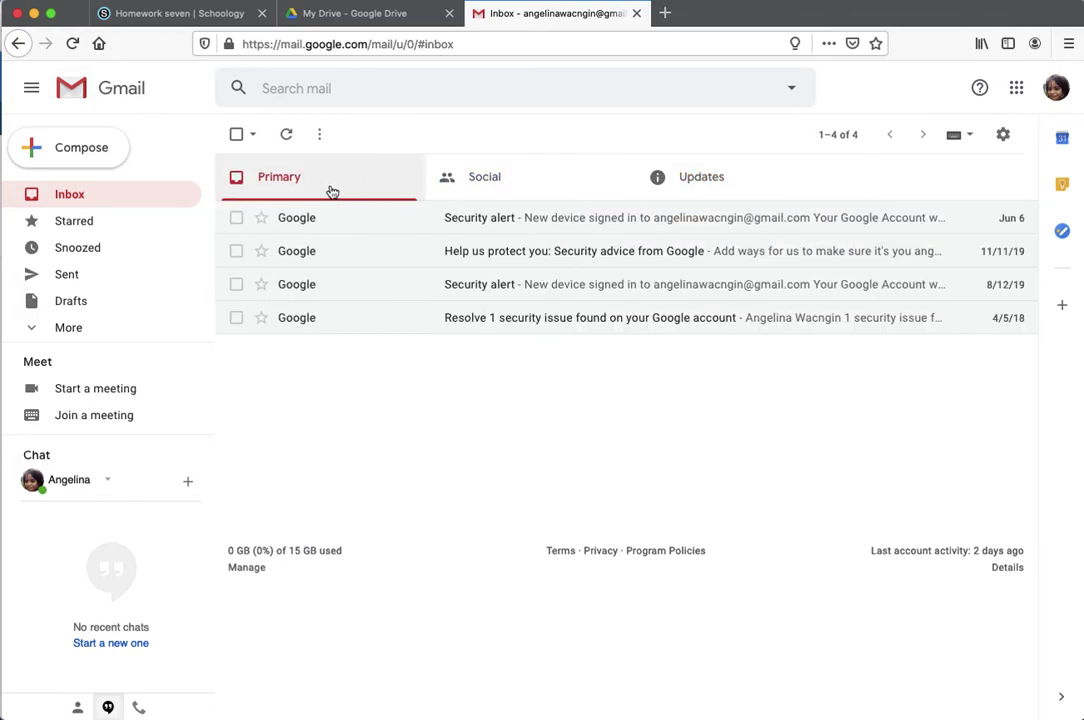
{"action": "left_click", "coordinate": [754, 187]}
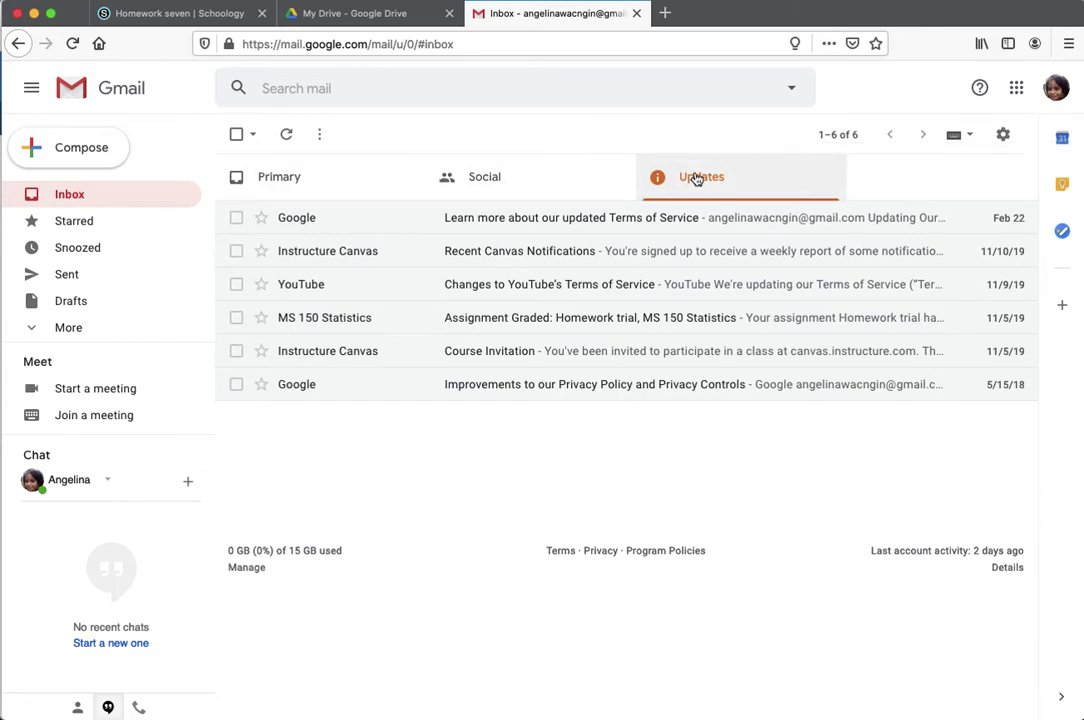
{"action": "left_click", "coordinate": [283, 181]}
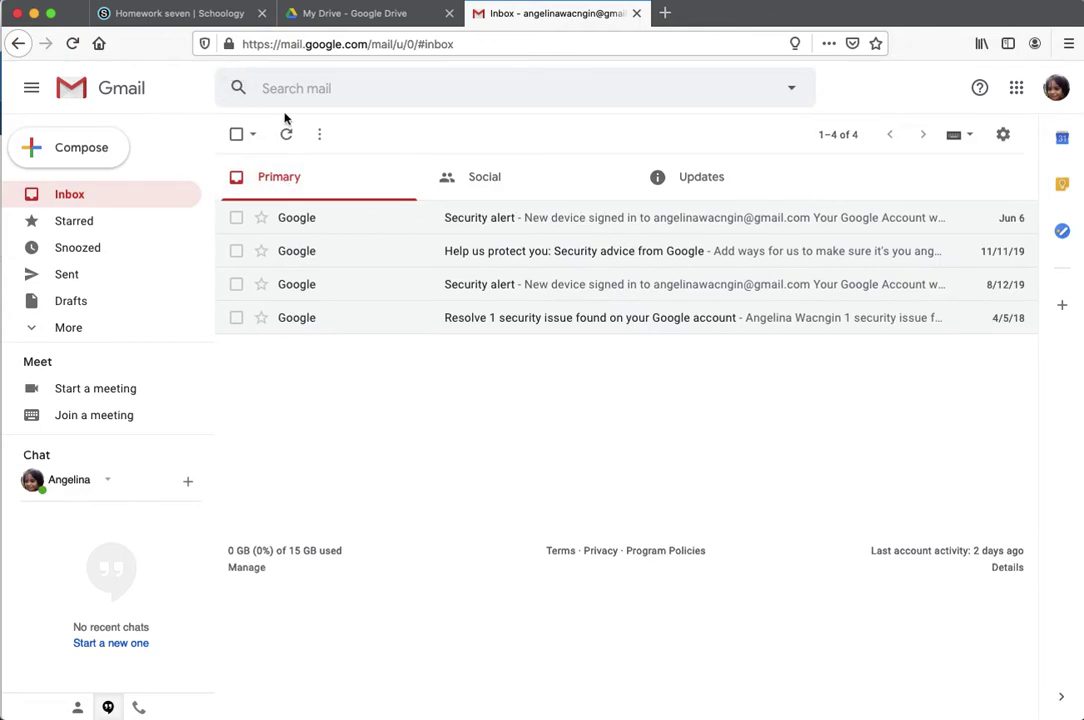
Reload the student's Homework seven page, inspect the annotated document in a separate Google Docs tab, and close that tab.
{"action": "left_click", "coordinate": [162, 20]}
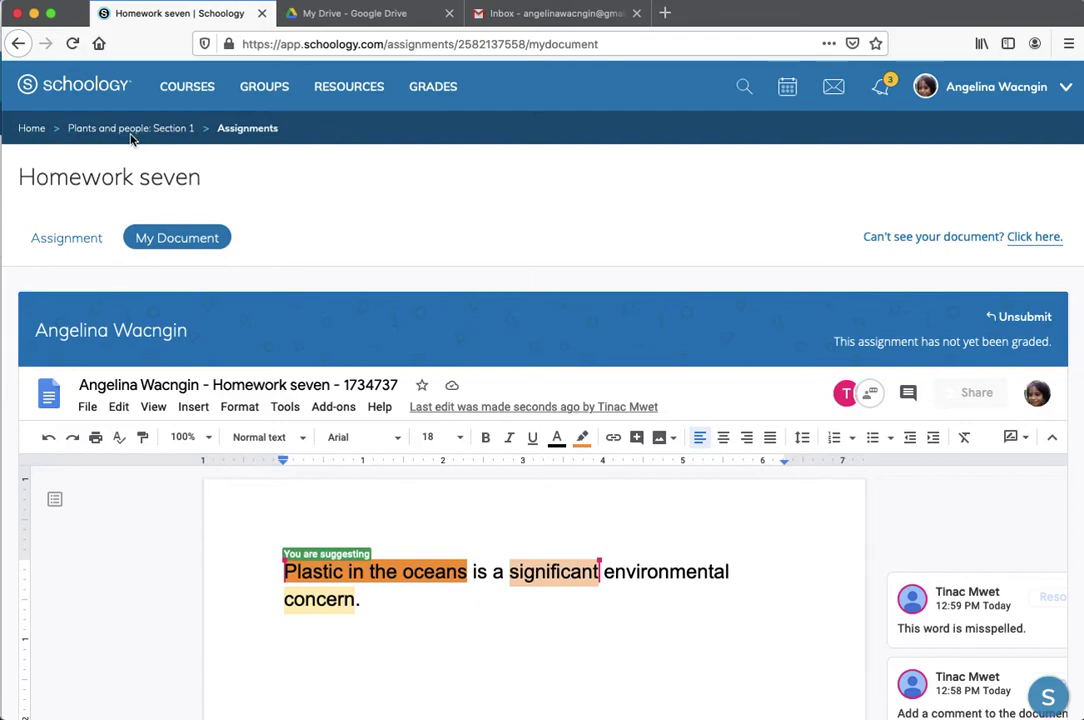
{"action": "left_click", "coordinate": [72, 43]}
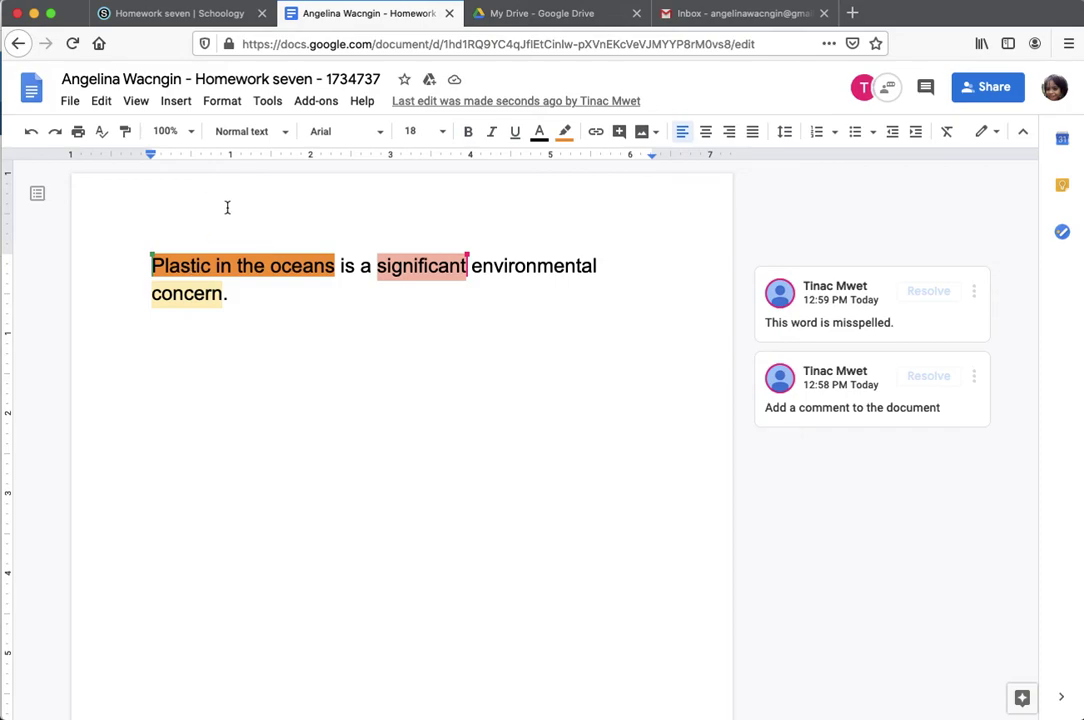
{"action": "left_click", "coordinate": [71, 104]}
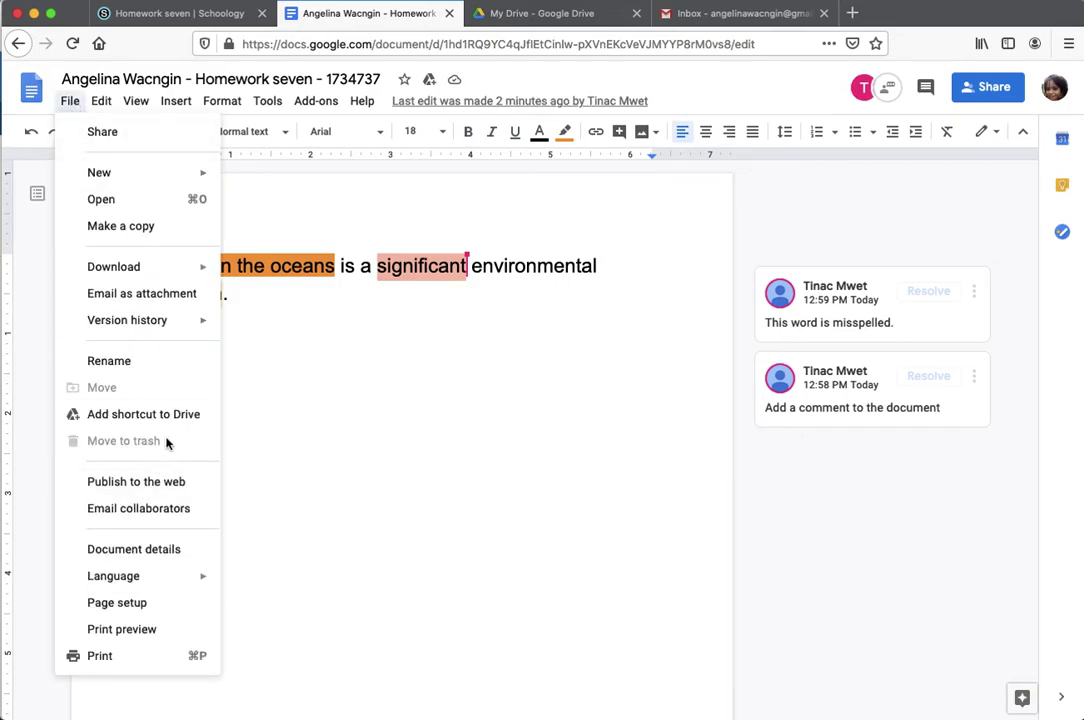
{"action": "left_click", "coordinate": [300, 402]}
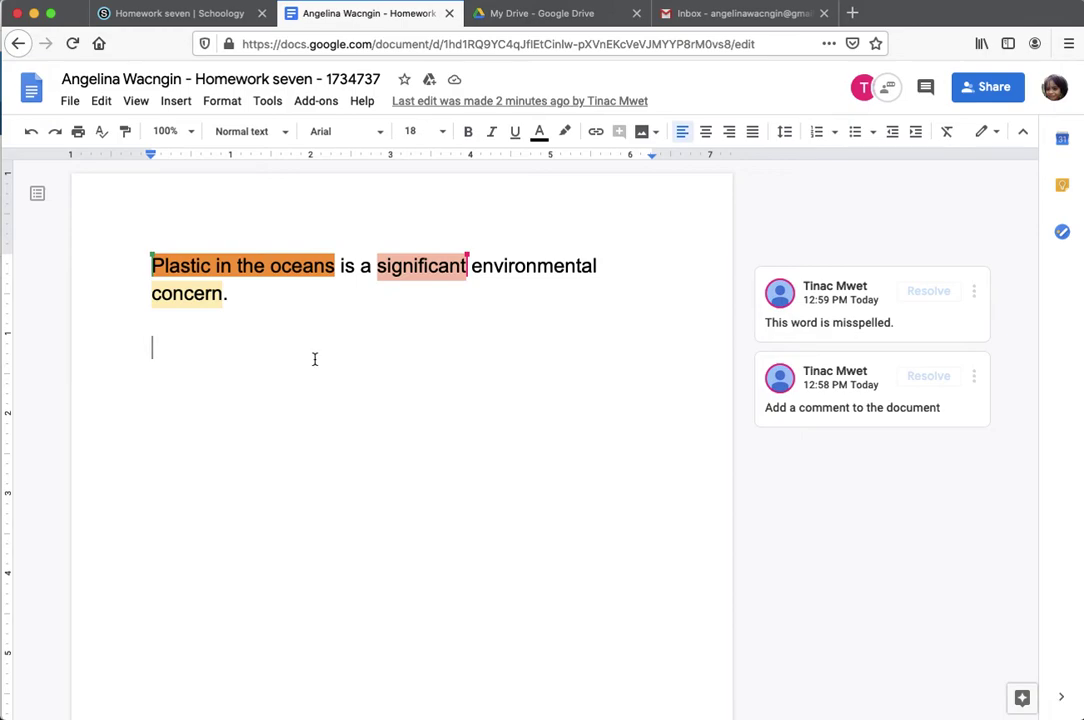
{"action": "left_click", "coordinate": [308, 286]}
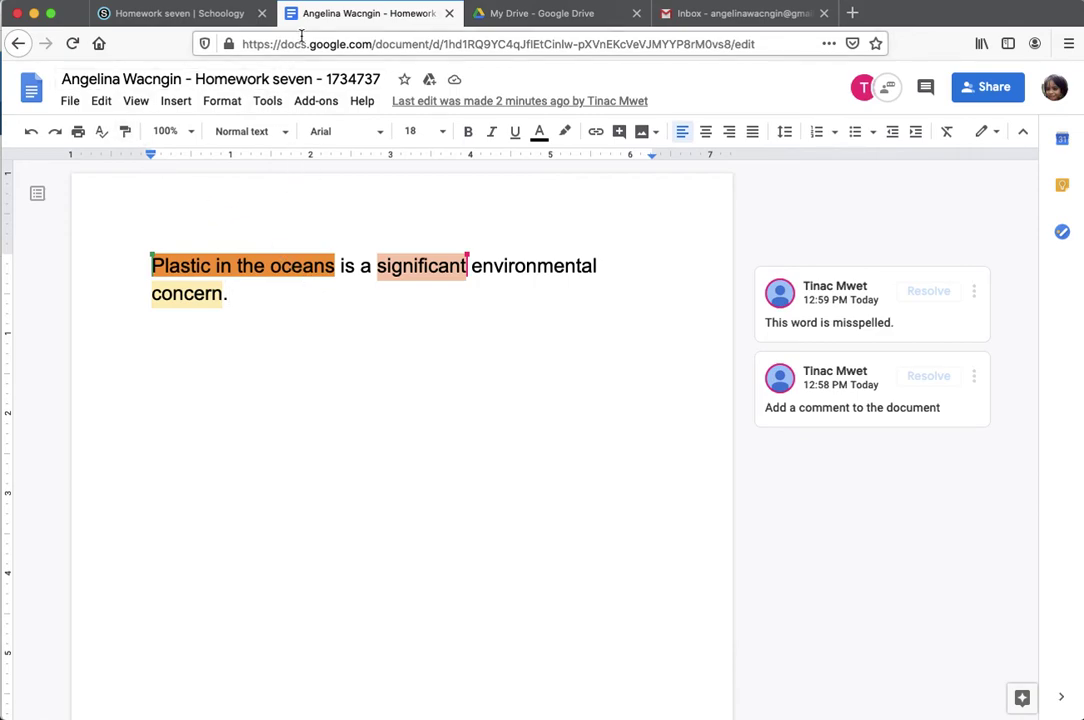
{"action": "left_click", "coordinate": [450, 13]}
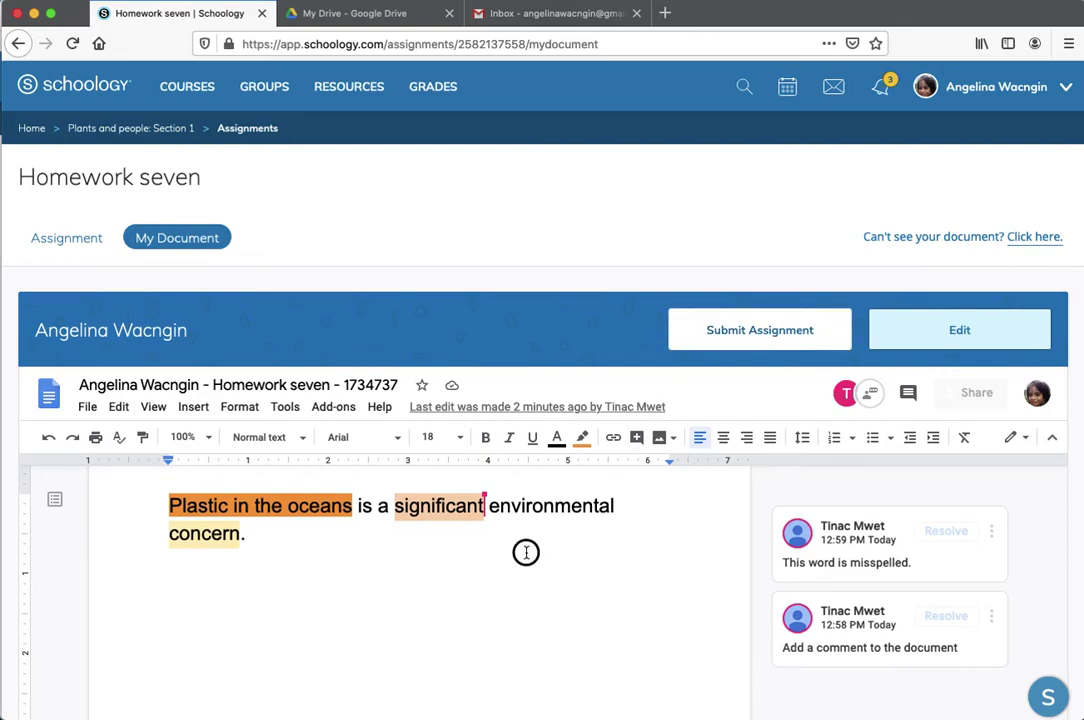
Resubmit Homework seven as the student and confirm the submission.
{"action": "left_click", "coordinate": [739, 341]}
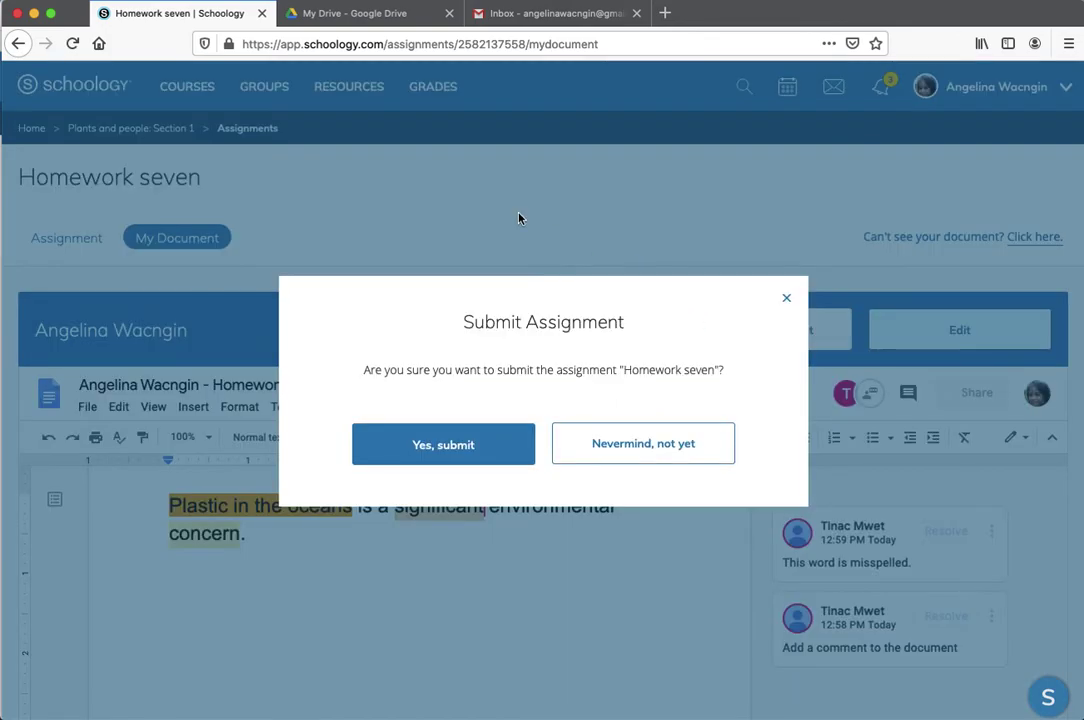
{"action": "left_click", "coordinate": [430, 466]}
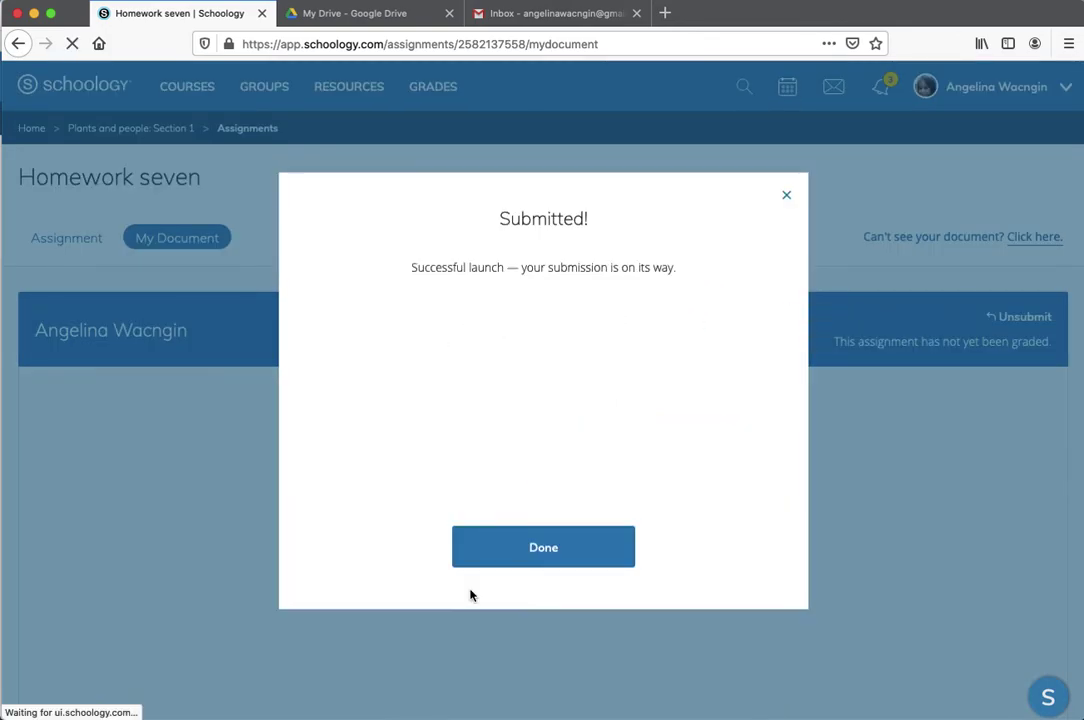
{"action": "left_click", "coordinate": [530, 546]}
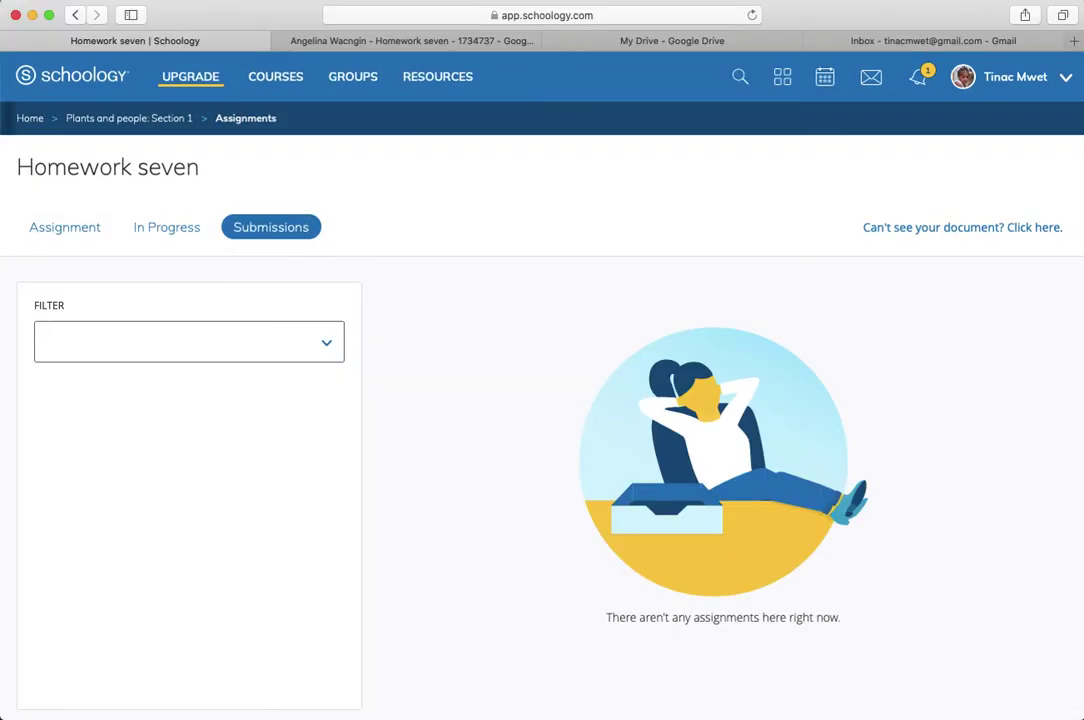
In the teacher's Safari window, open the resubmitted Homework seven document in Google Docs from the submissions and bring up its version history.
{"action": "left_click", "coordinate": [178, 243]}
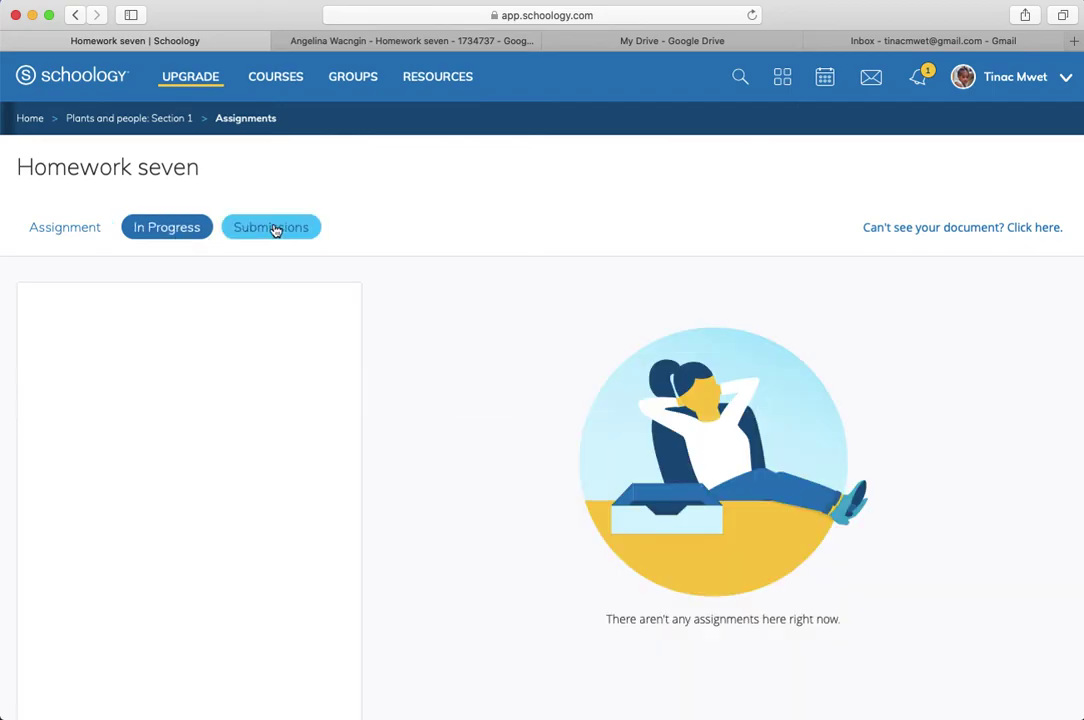
{"action": "left_click", "coordinate": [281, 234]}
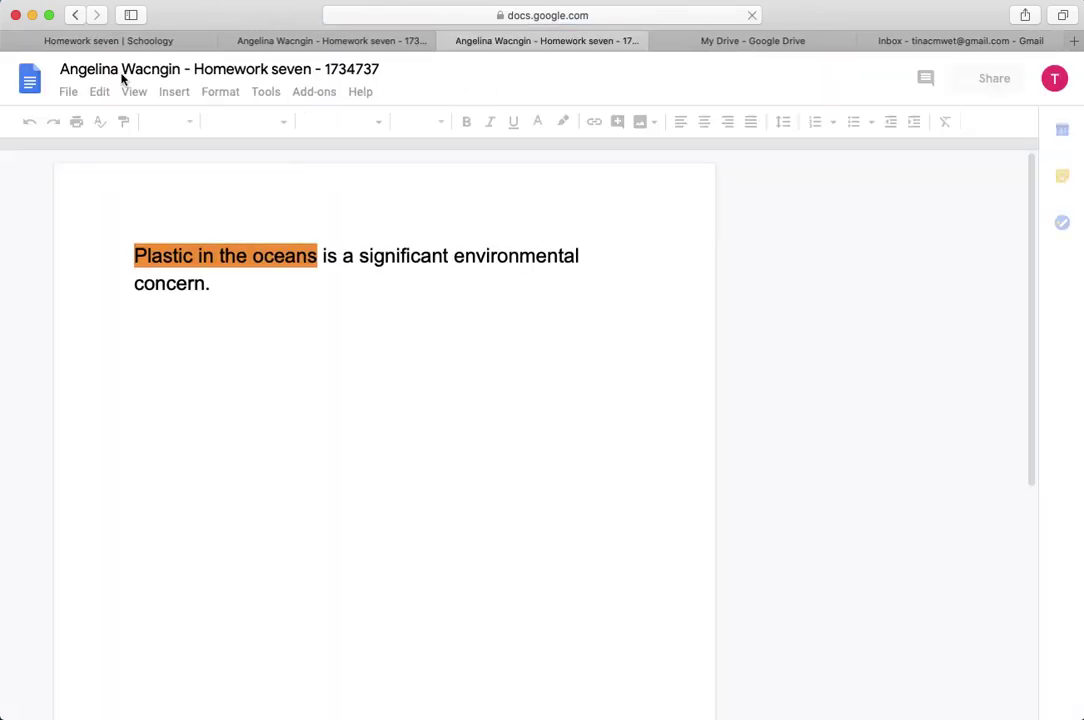
{"action": "left_click", "coordinate": [70, 93]}
{"action": "mouse_move", "coordinate": [125, 312]}
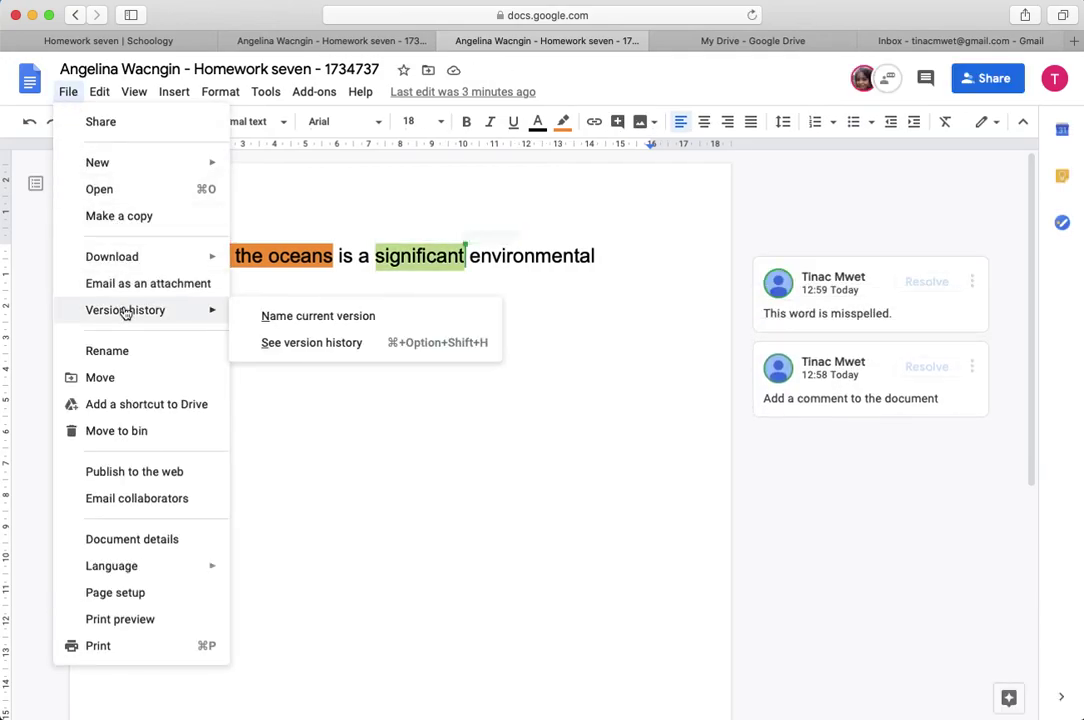
{"action": "left_click", "coordinate": [322, 346]}
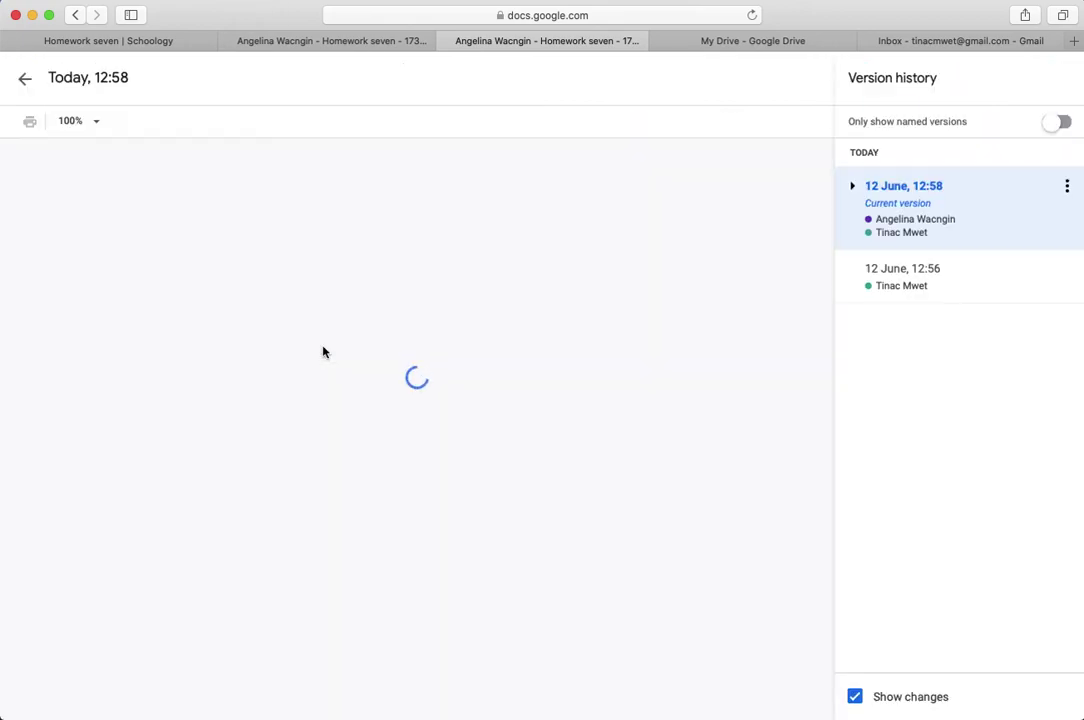
View the 12 June, 12:56 version, expand the current 12:58 version, and display the student's 12:57 edit.
{"action": "left_click", "coordinate": [859, 293]}
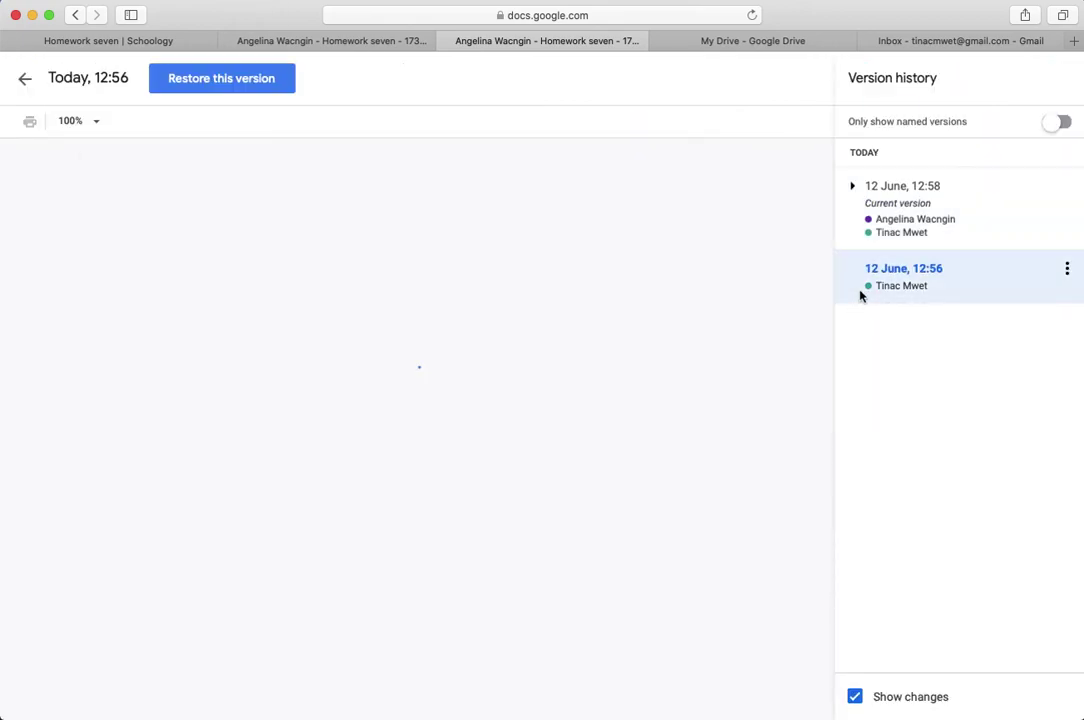
{"action": "left_click", "coordinate": [854, 241]}
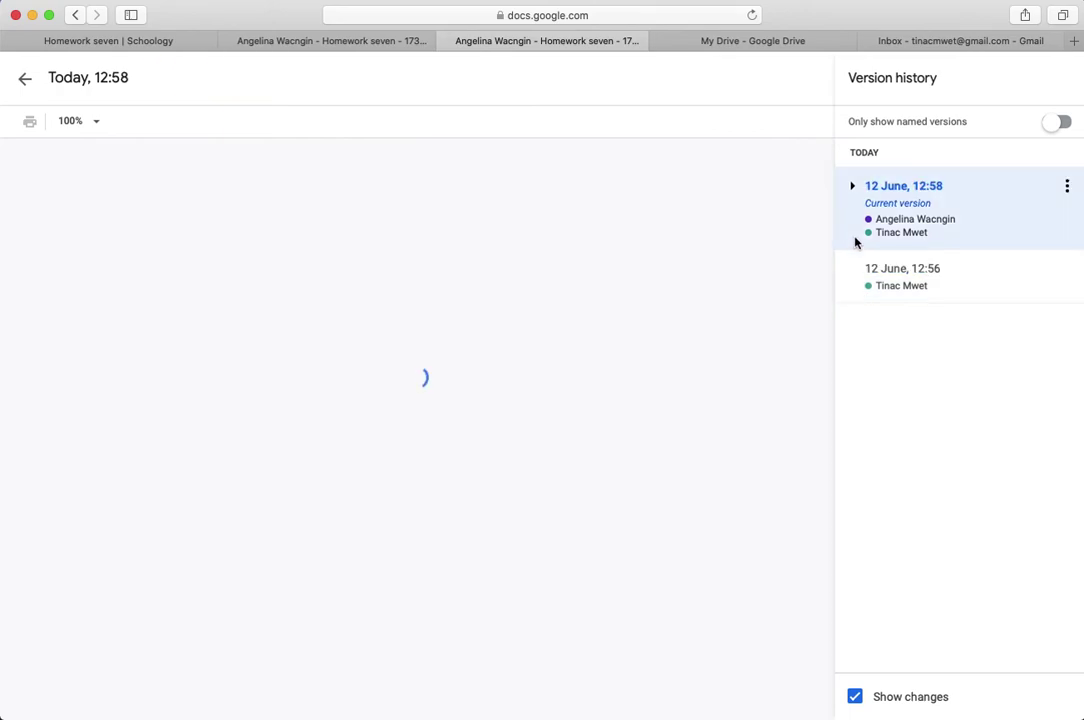
{"action": "left_click", "coordinate": [857, 191]}
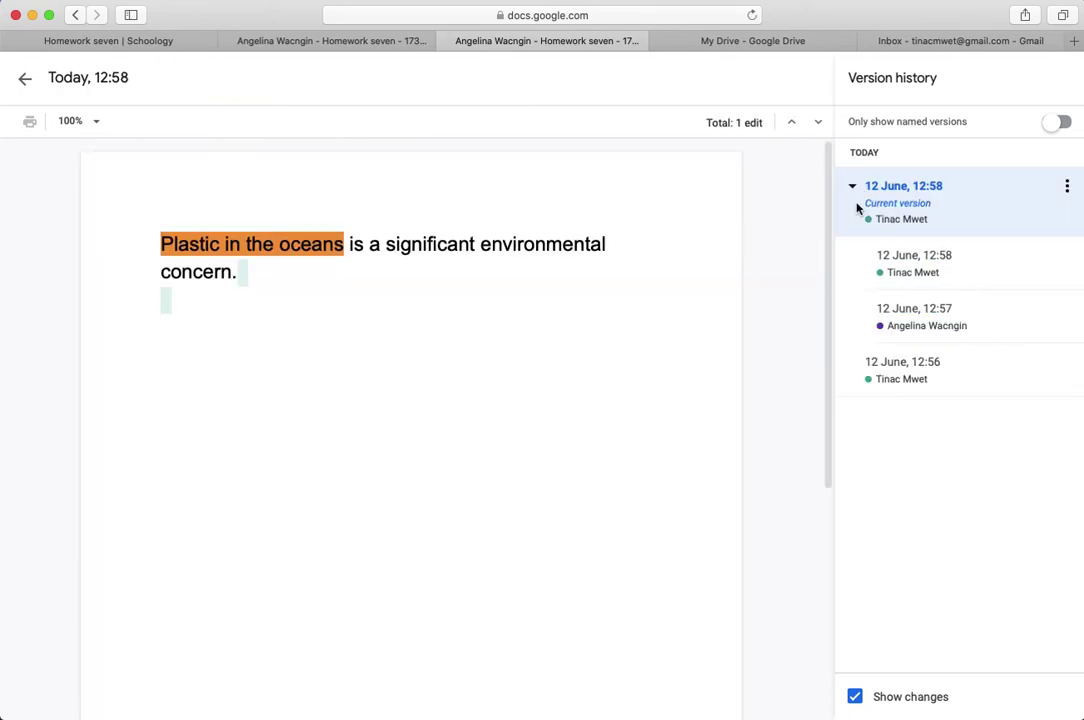
{"action": "left_click", "coordinate": [887, 327]}
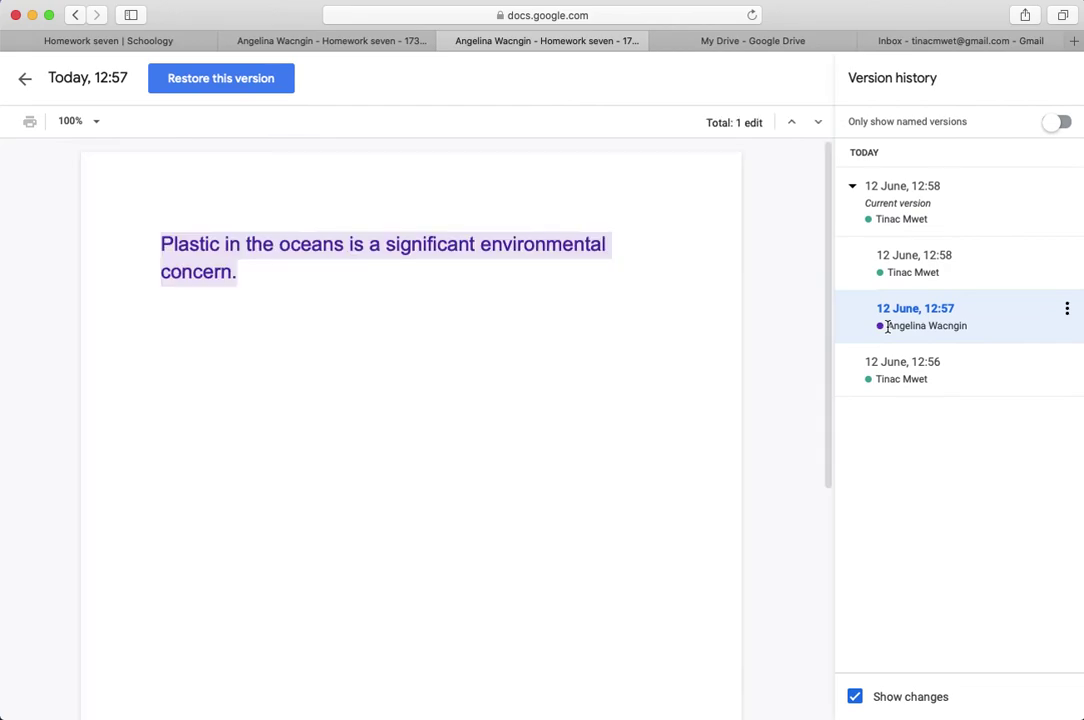
Display the teacher's 12:58 edit and the current 12:58 version, and return from the version history to the document.
{"action": "left_click", "coordinate": [934, 278]}
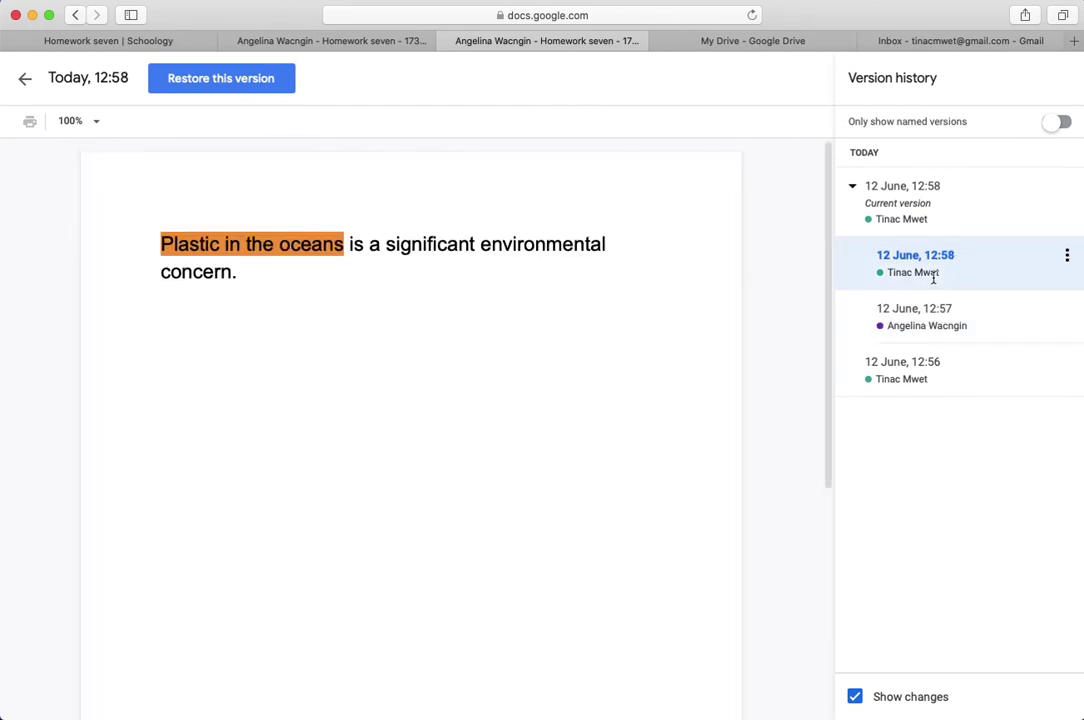
{"action": "left_click", "coordinate": [929, 220]}
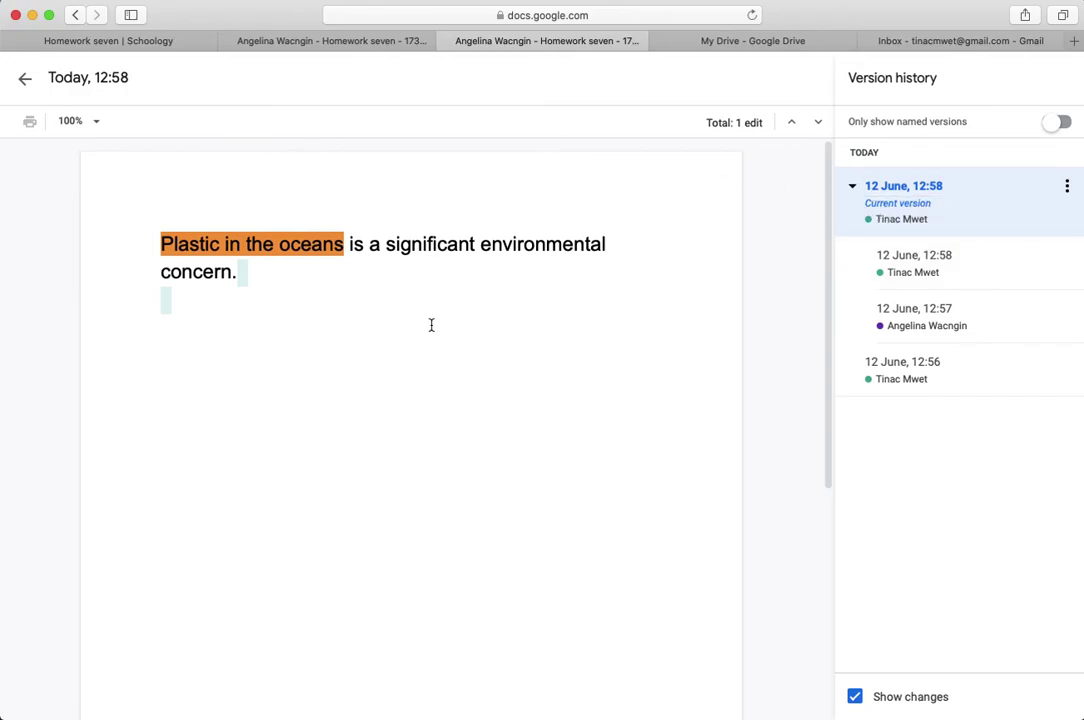
{"action": "left_click", "coordinate": [25, 78]}
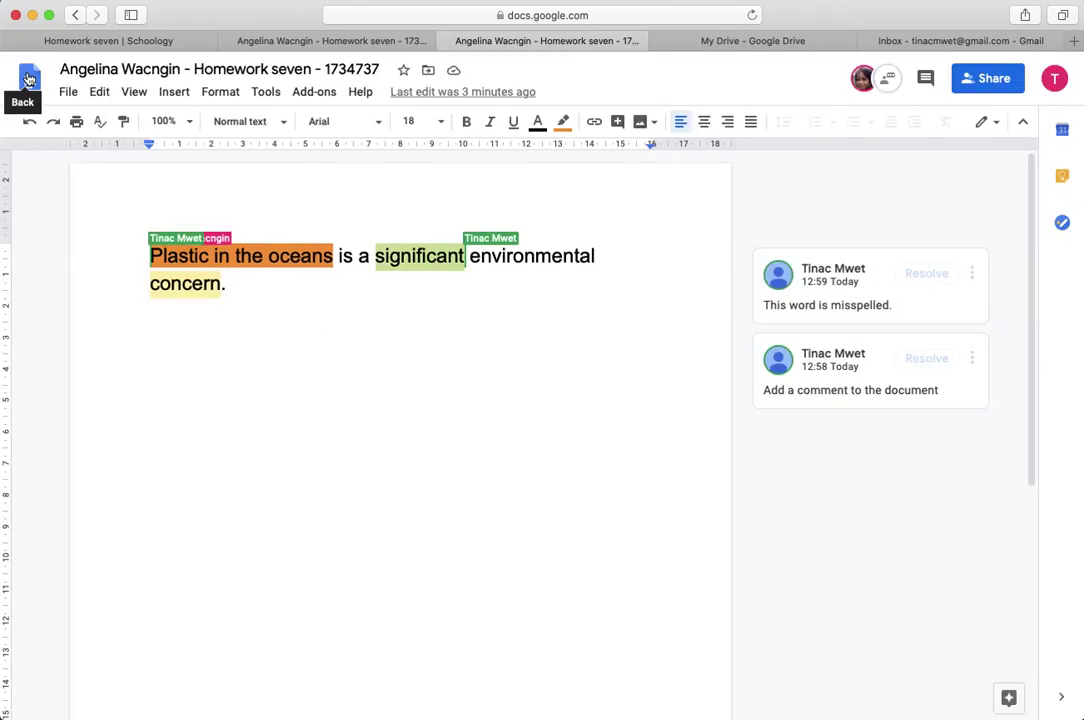
{"action": "left_click", "coordinate": [310, 310]}
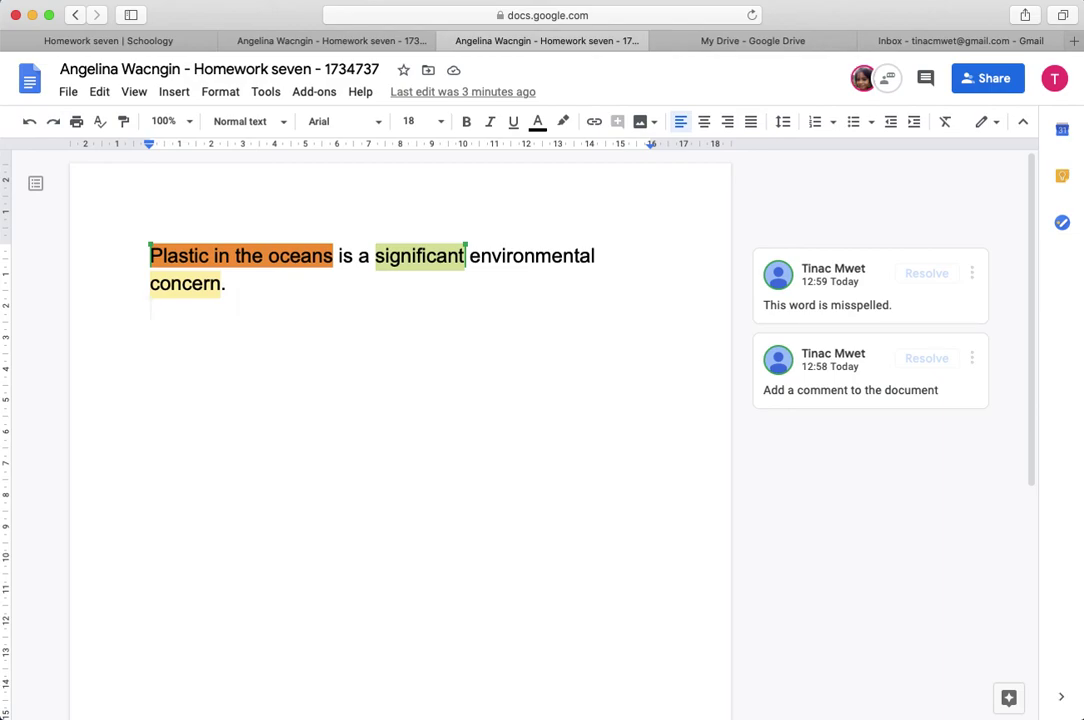
Switch back to Schoology and open the student's Homework six submission from the Plants and people: Section 1 course.
{"action": "left_click", "coordinate": [167, 41]}
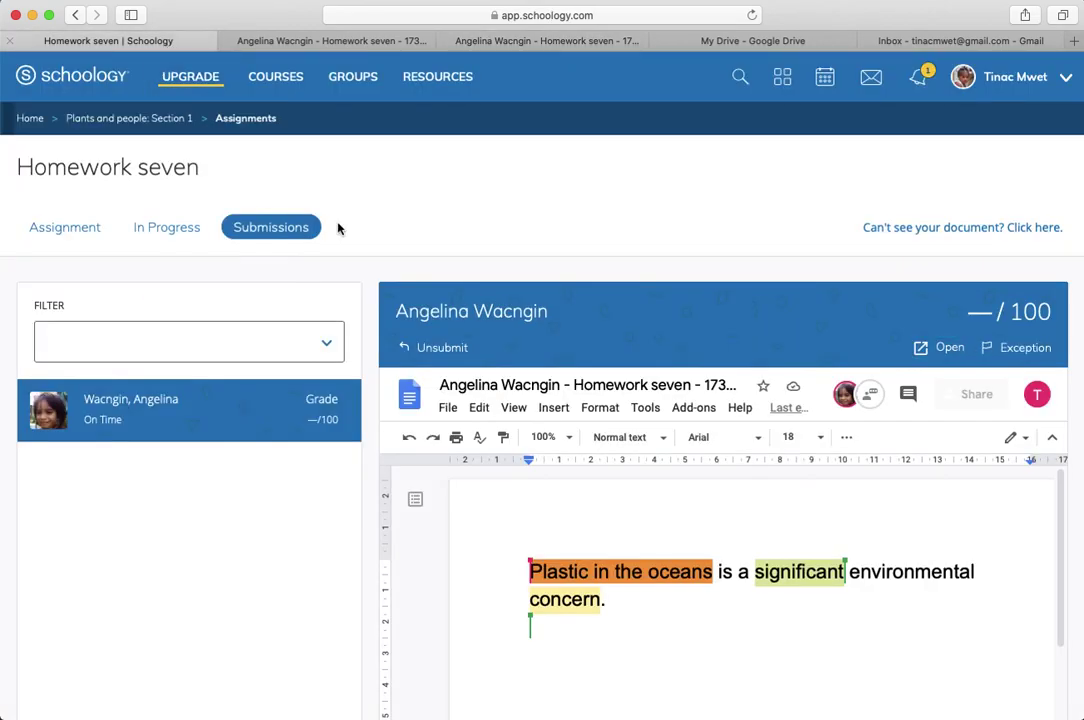
{"action": "left_click", "coordinate": [160, 120]}
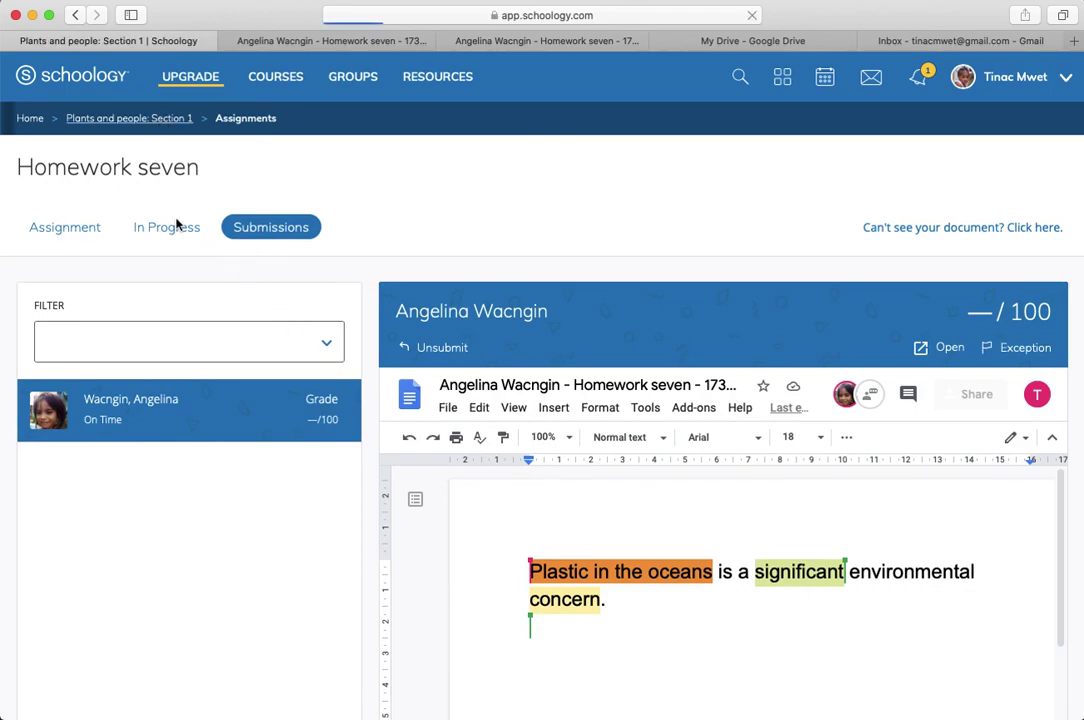
{"action": "scroll", "coordinate": [362, 662], "scroll_direction": "down", "scroll_amount": 5}
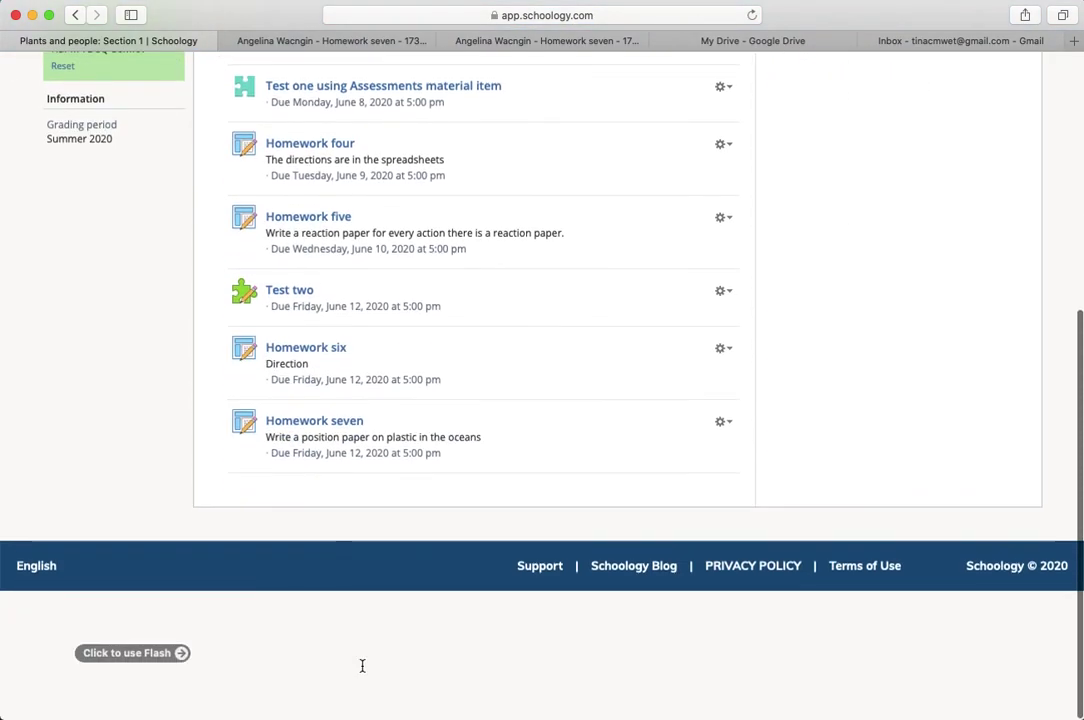
{"action": "left_click", "coordinate": [333, 352]}
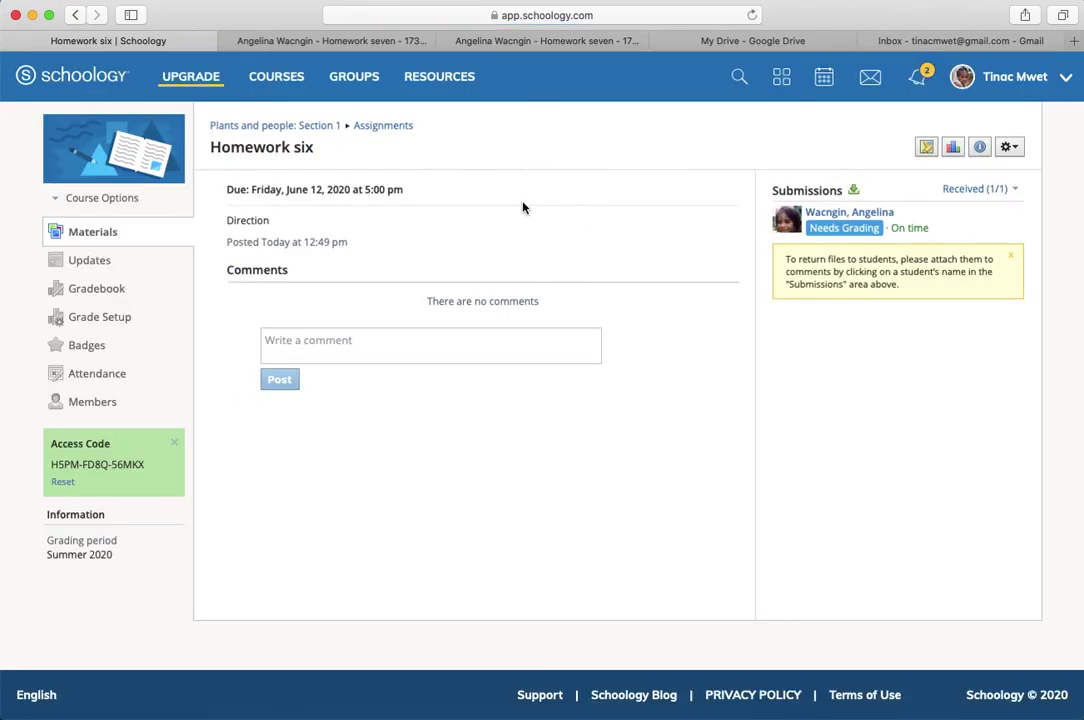
{"action": "left_click", "coordinate": [830, 225]}
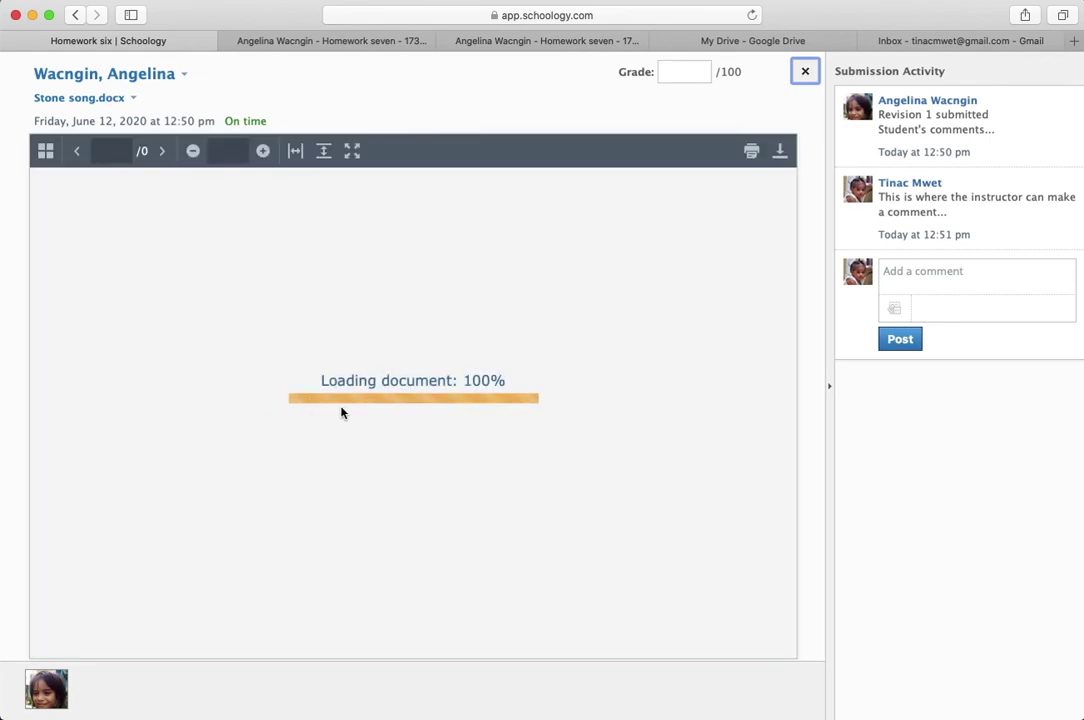
Check the list of submitted files for Homework six, then bring up the grade entry form and cancel it without grading.
{"action": "left_click", "coordinate": [116, 107]}
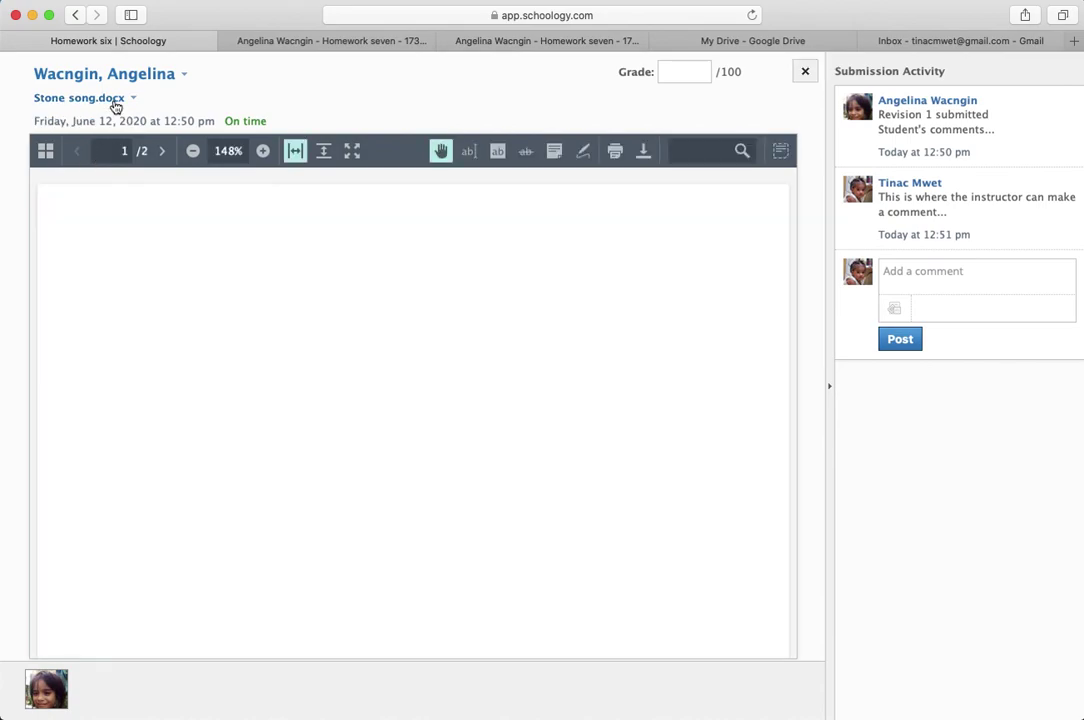
{"action": "left_click", "coordinate": [114, 104]}
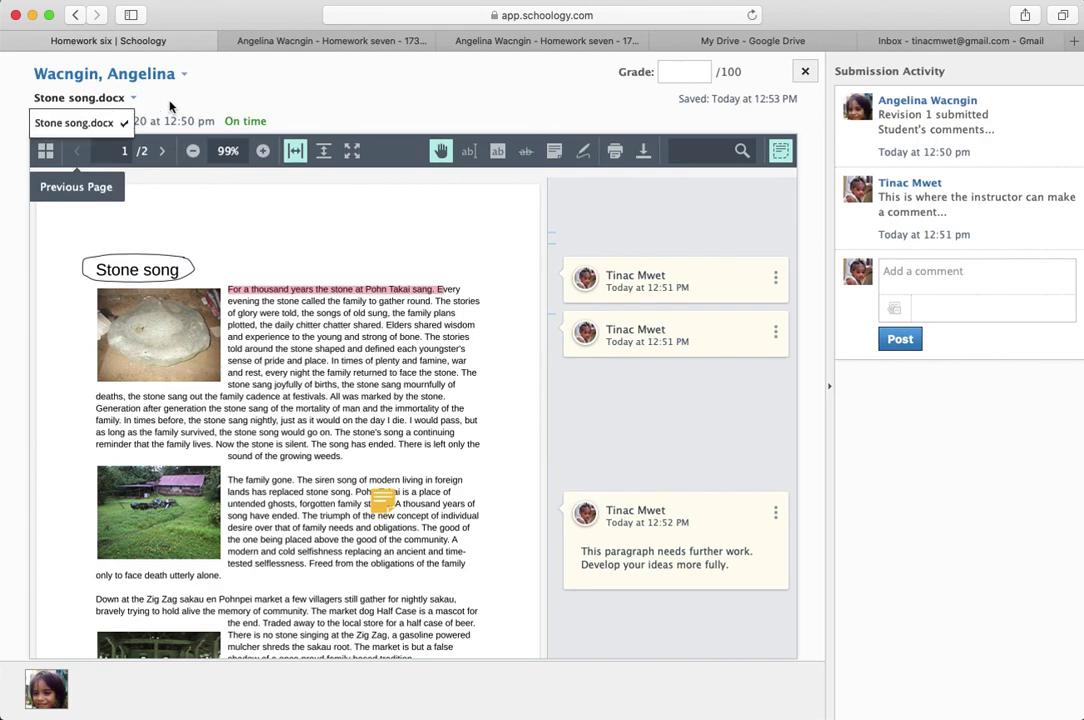
{"action": "left_click", "coordinate": [195, 92]}
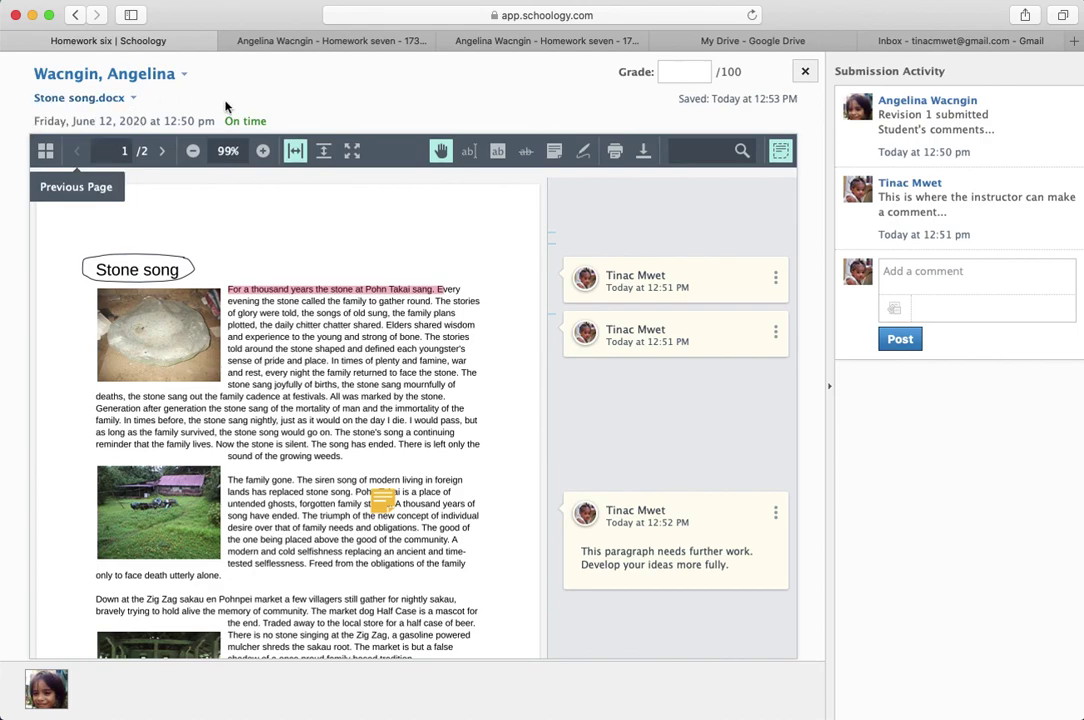
{"action": "left_click", "coordinate": [695, 71]}
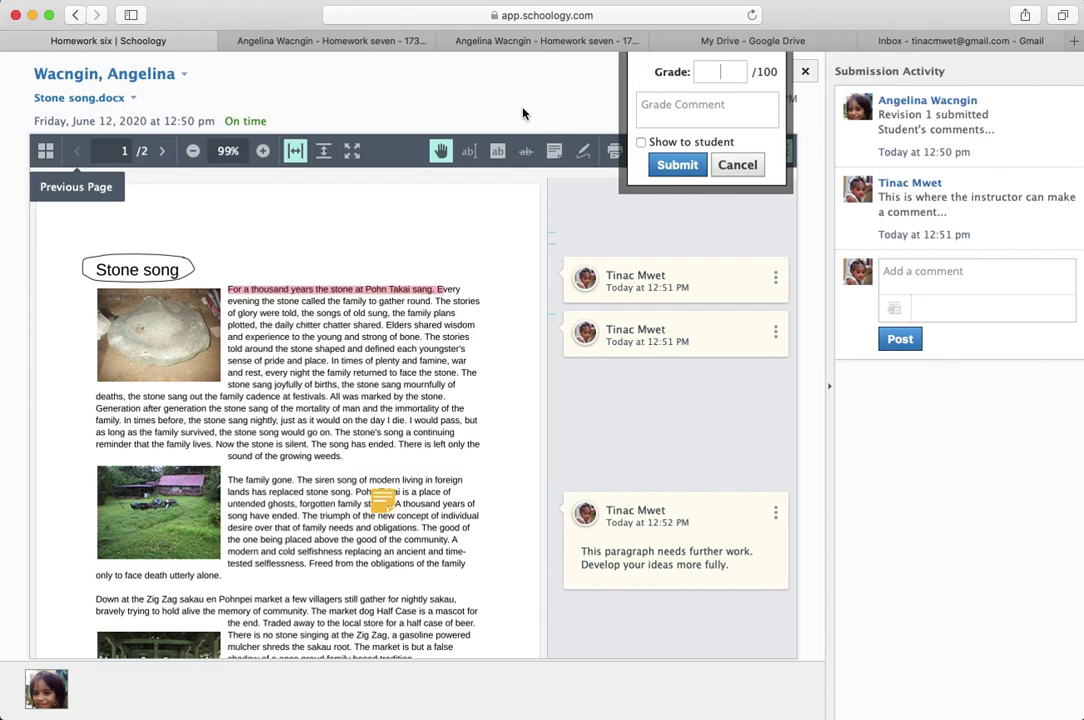
{"action": "left_click", "coordinate": [740, 166]}
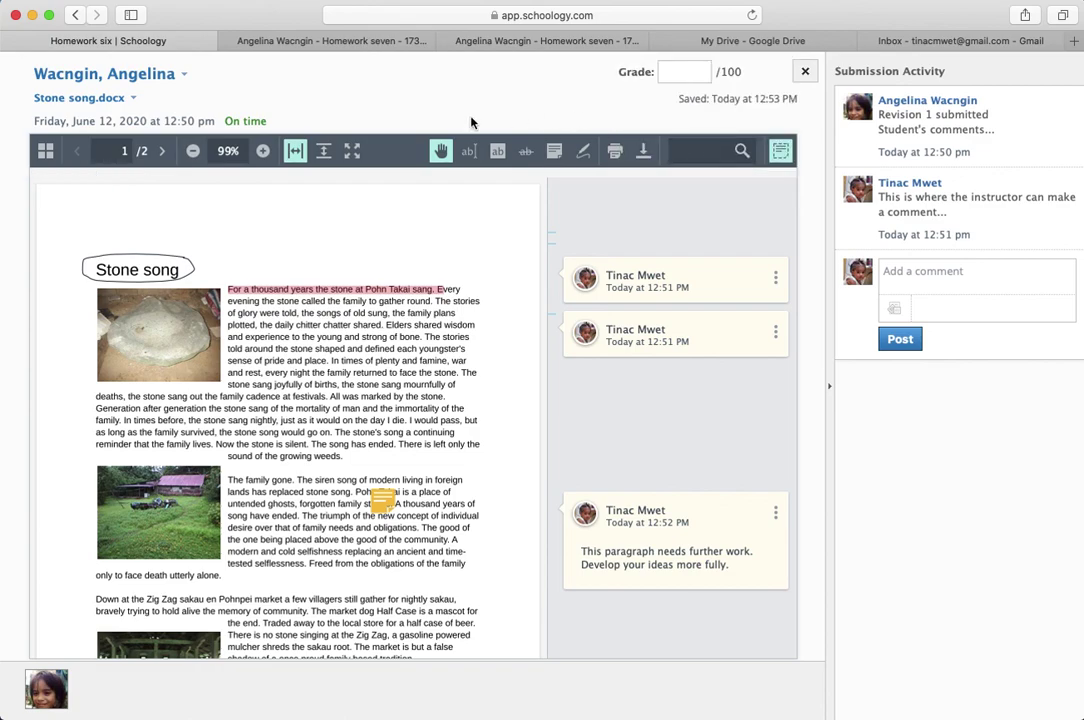